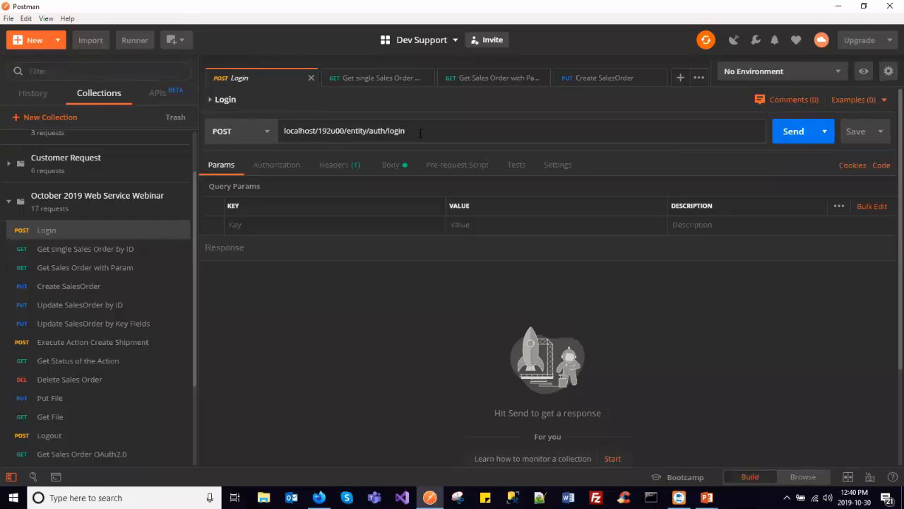
- Check the name and password fields in the Login request's body and send the request
click(391, 165)
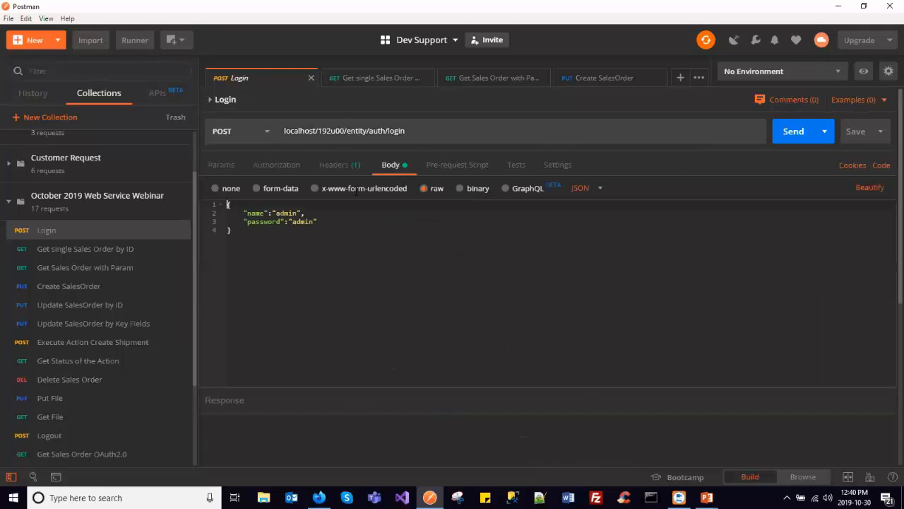
double_click(256, 213)
double_click(265, 221)
click(326, 223)
click(792, 131)
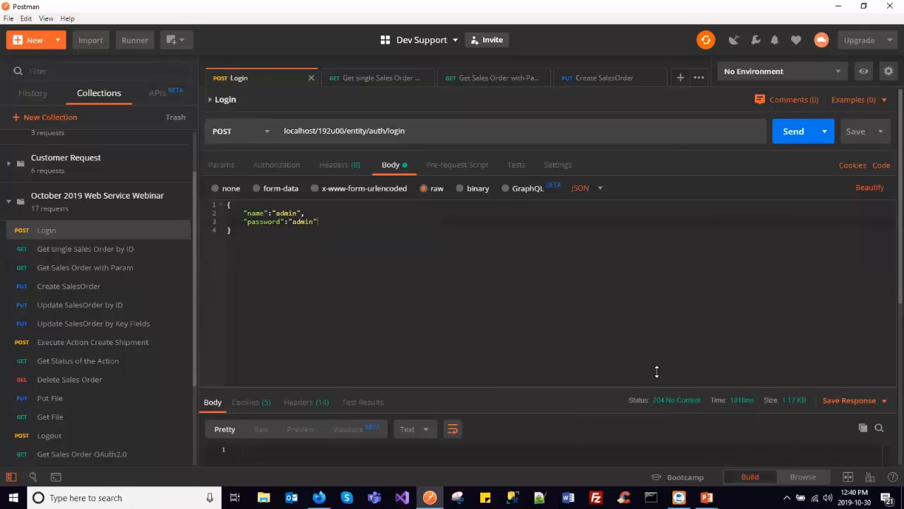
- Open the Get single Sales Order by ID request and examine its URL: base address, endpoint name, version, entity and key values
click(384, 78)
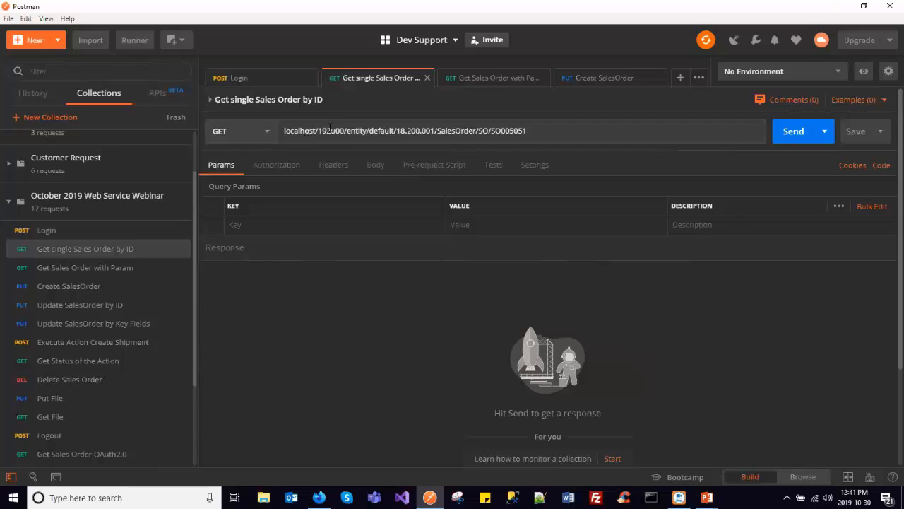
drag(478, 131, 546, 129)
click(547, 129)
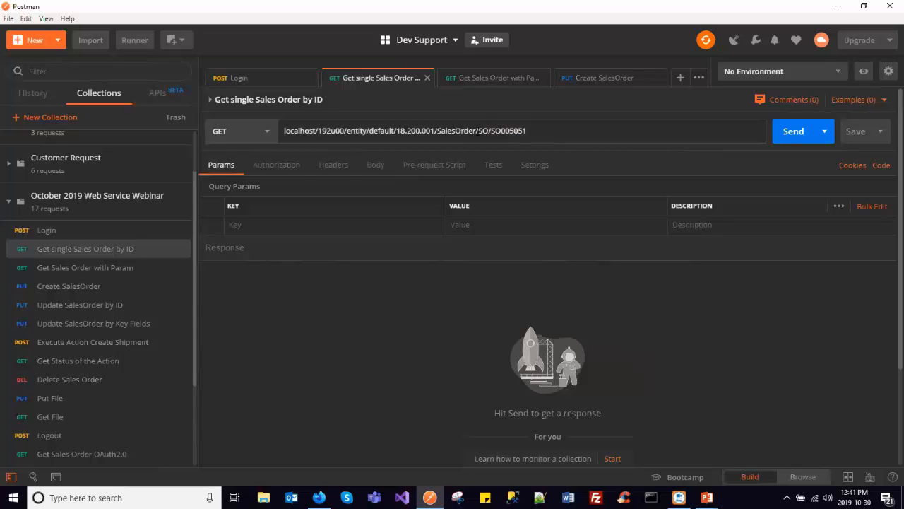
double_click(474, 131)
drag(286, 130, 344, 131)
double_click(357, 130)
double_click(382, 131)
drag(396, 131, 436, 130)
double_click(455, 132)
double_click(483, 130)
double_click(500, 130)
drag(478, 131, 535, 130)
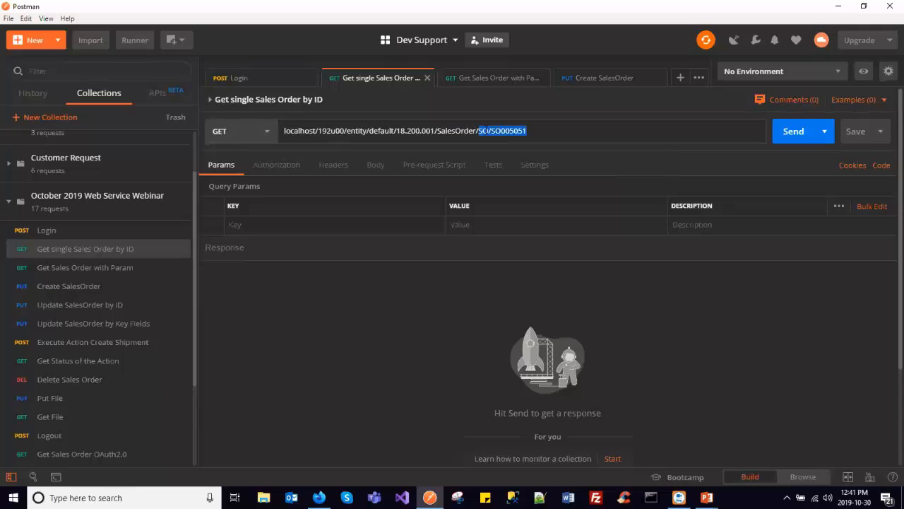
double_click(483, 131)
- Send the single sales order request and look through the returned JSON
click(793, 131)
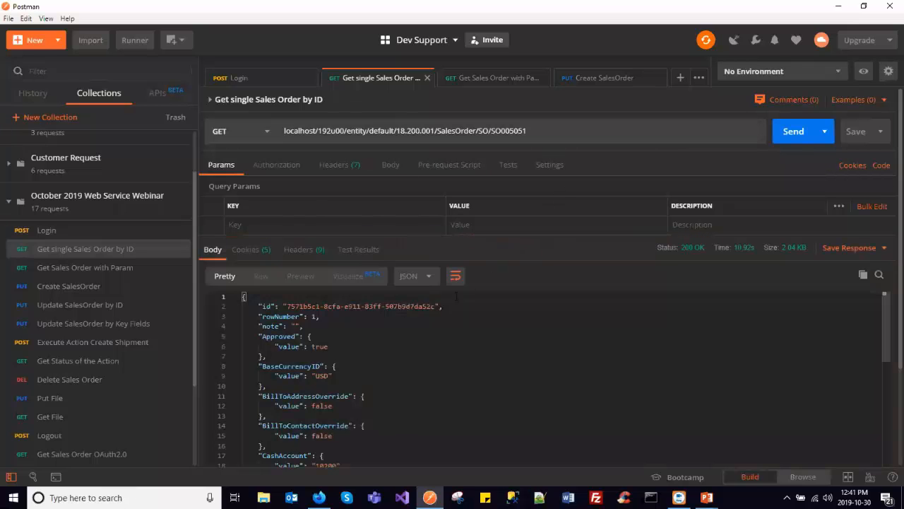
scroll(883, 311, down, 3)
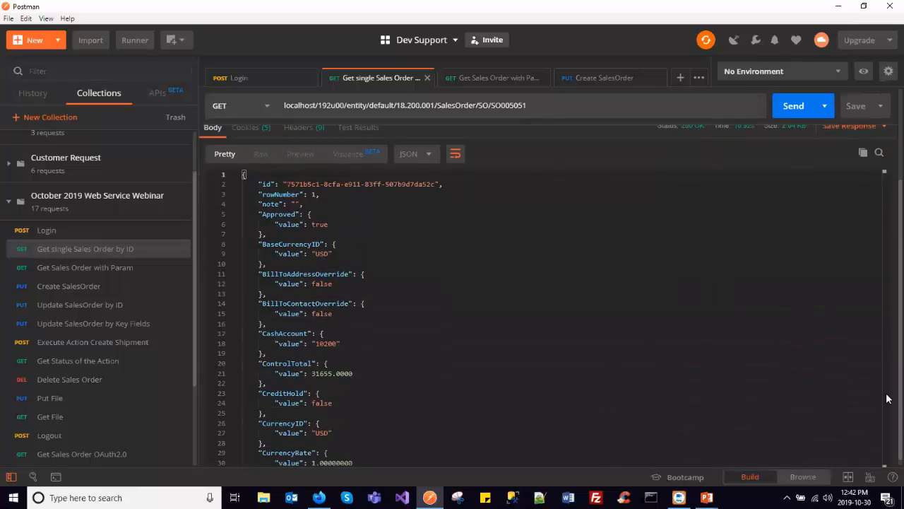
drag(887, 227, 888, 387)
- Enable the $filter parameter on OrderType and OrderNbr in Get Sales Order with Param, send the request and look through the response
click(494, 79)
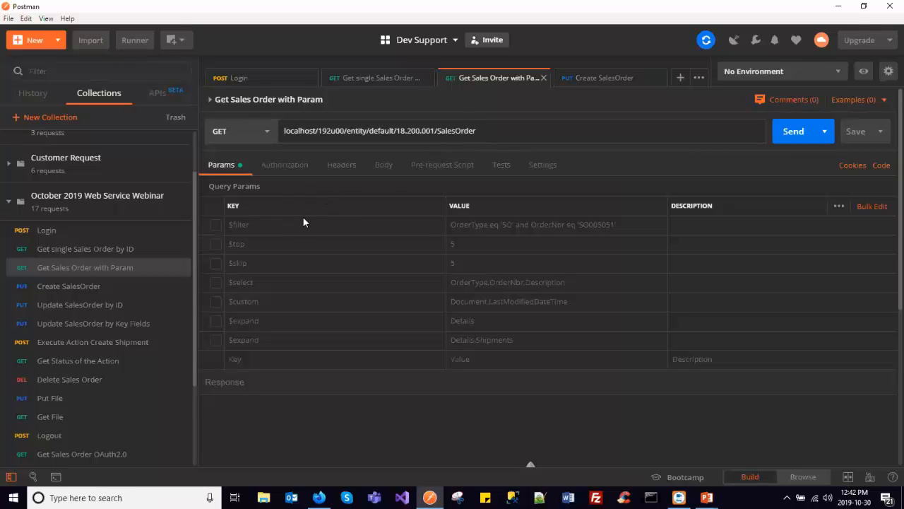
click(218, 228)
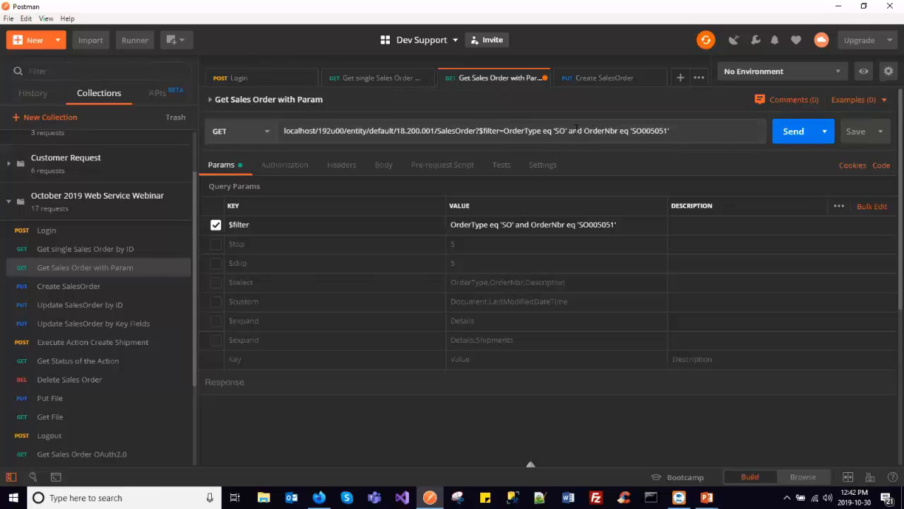
double_click(523, 131)
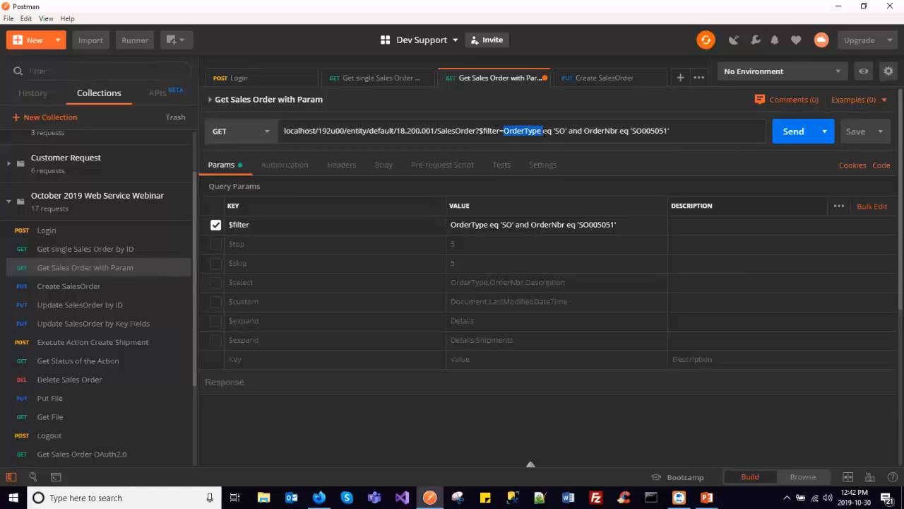
double_click(561, 131)
double_click(602, 131)
double_click(646, 131)
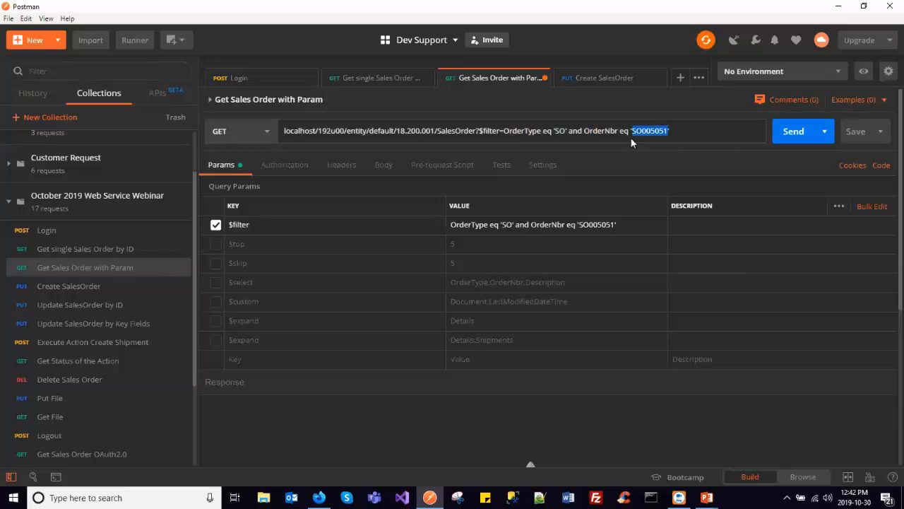
click(793, 132)
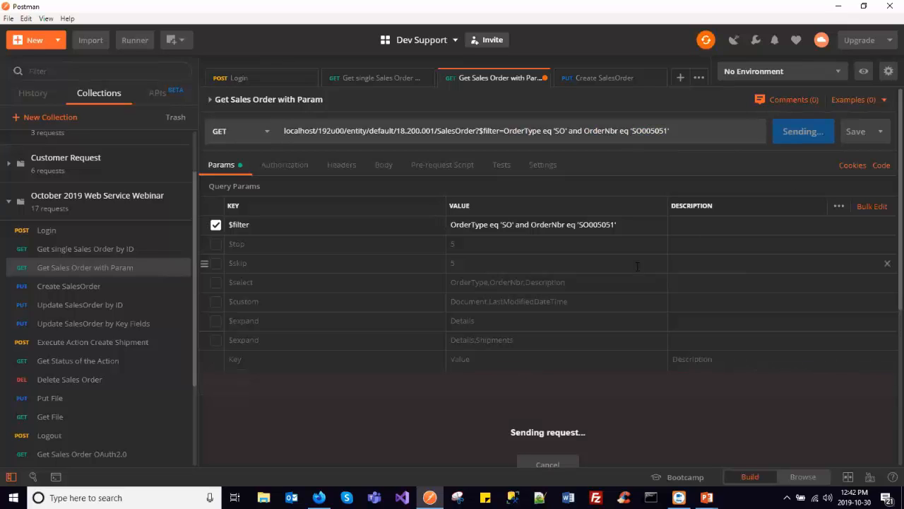
scroll(886, 283, down, 5)
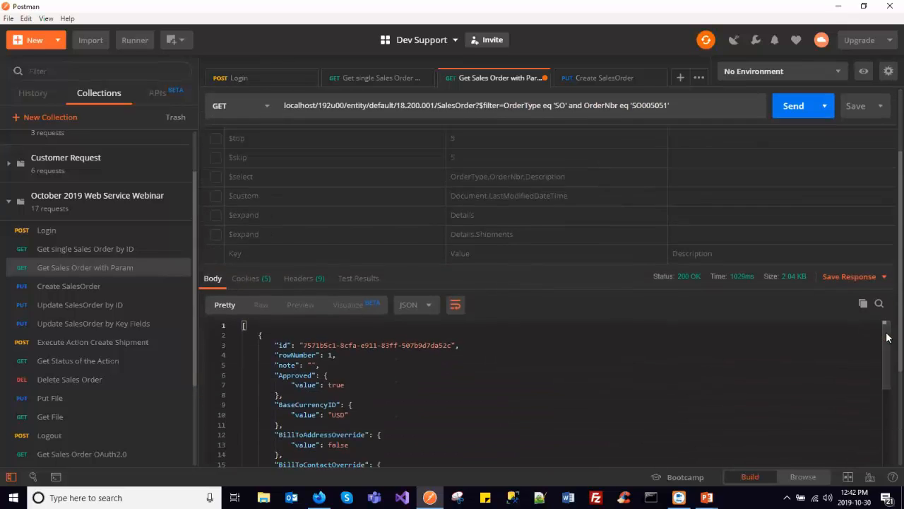
scroll(667, 339, down, 12)
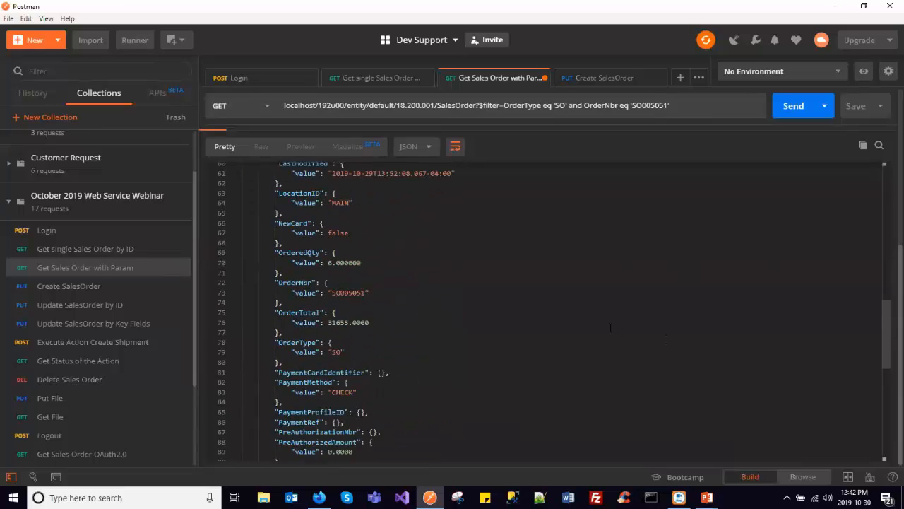
scroll(611, 327, down, 3)
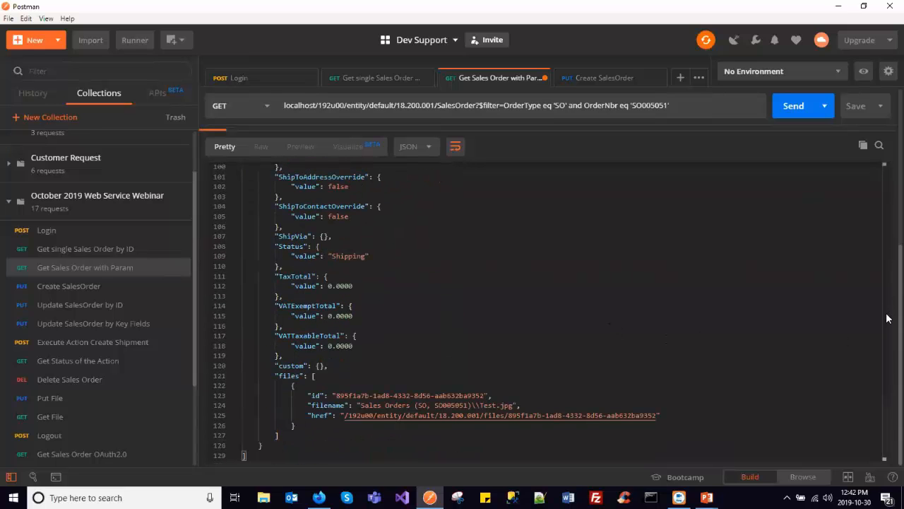
- Replace the $filter parameter with $top set to 5 and send the request
scroll(887, 318, up, 3)
scroll(887, 189, up, 3)
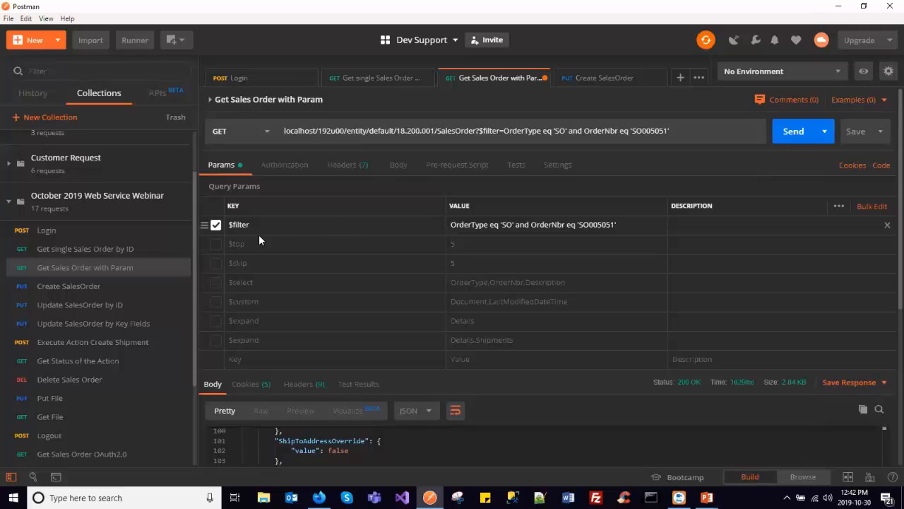
click(216, 225)
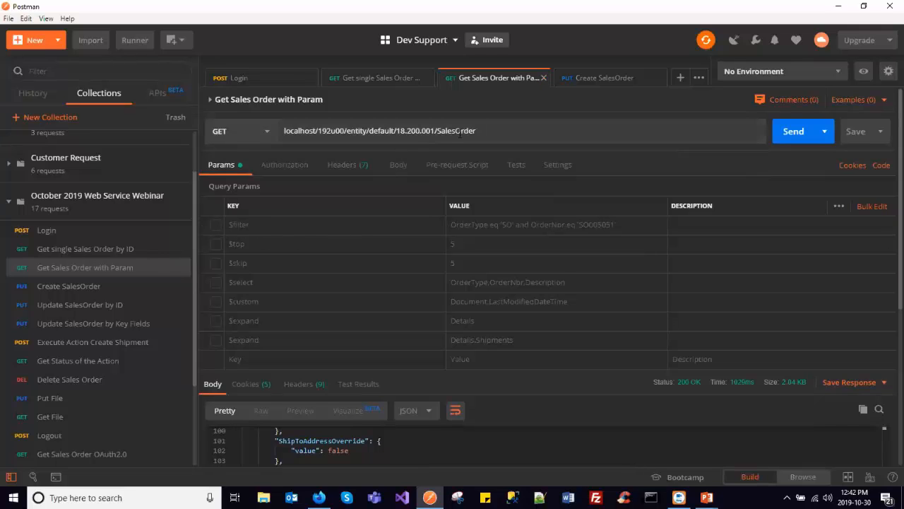
click(216, 244)
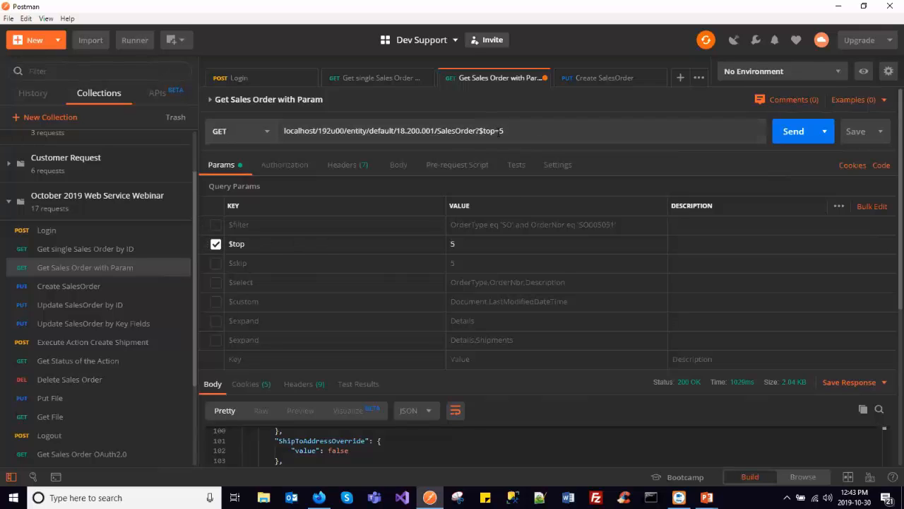
click(781, 125)
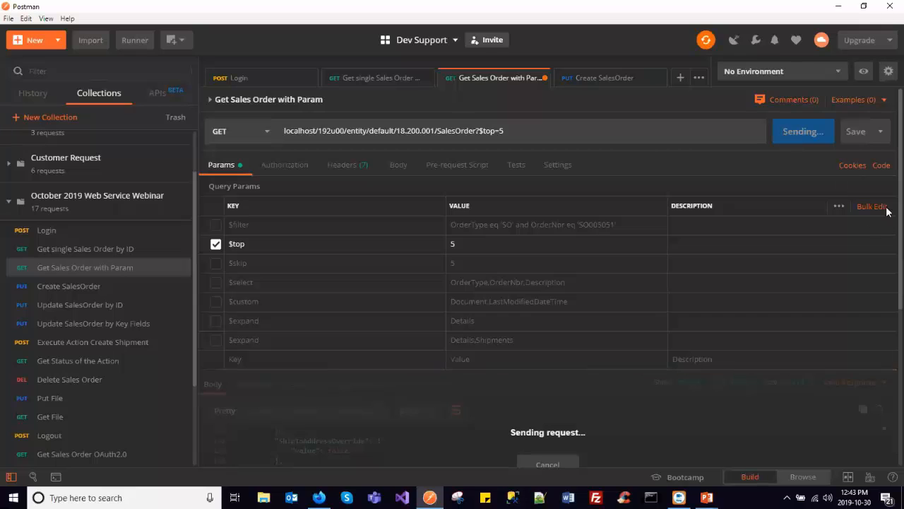
scroll(888, 204, down, 5)
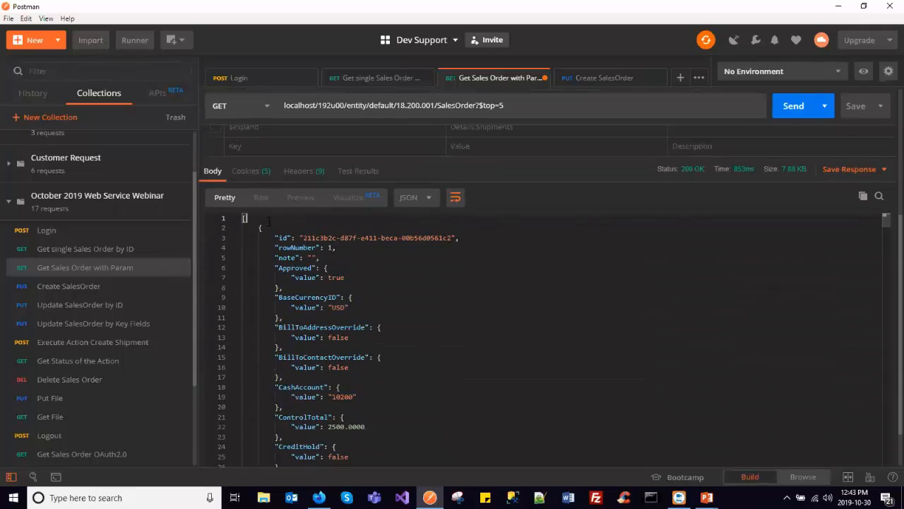
- Fold the response JSON and examine the returned sales order records one by one
key(ctrl+k)
key(ctrl+0)
click(235, 218)
click(235, 227)
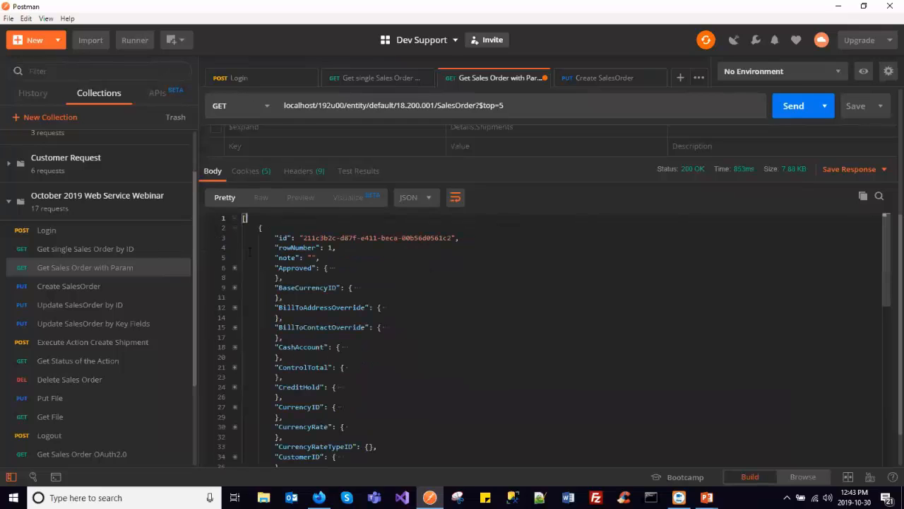
click(236, 228)
click(235, 248)
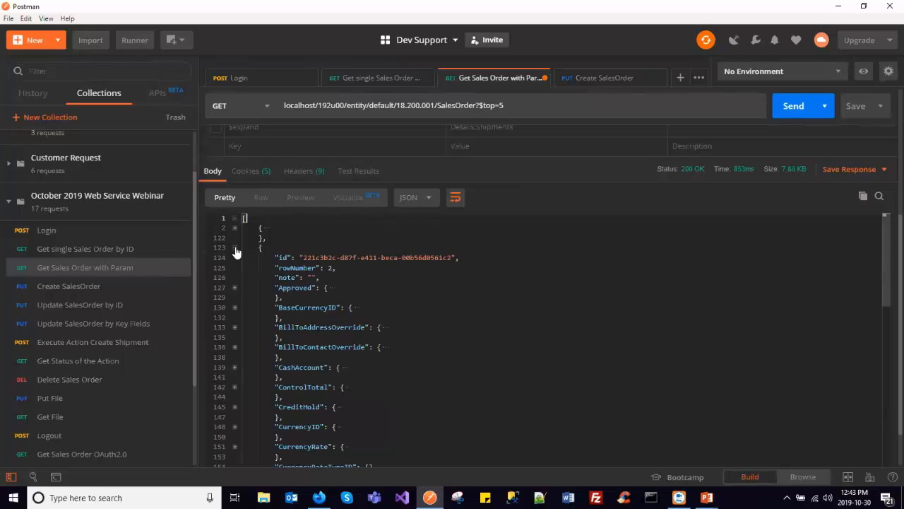
click(236, 248)
click(236, 248)
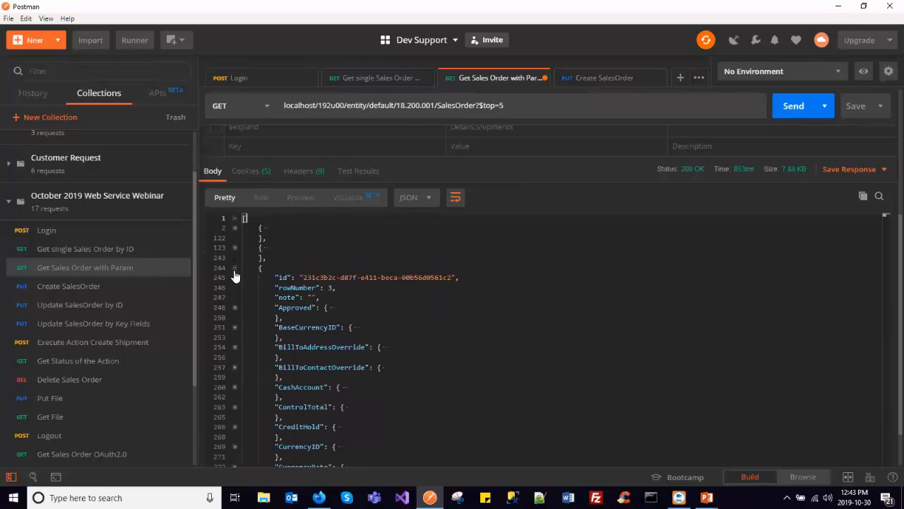
click(235, 248)
click(234, 287)
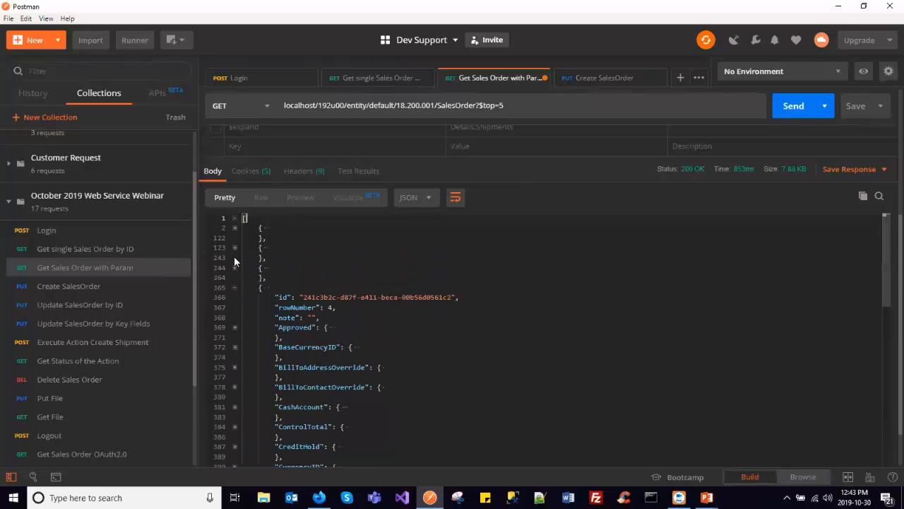
click(235, 228)
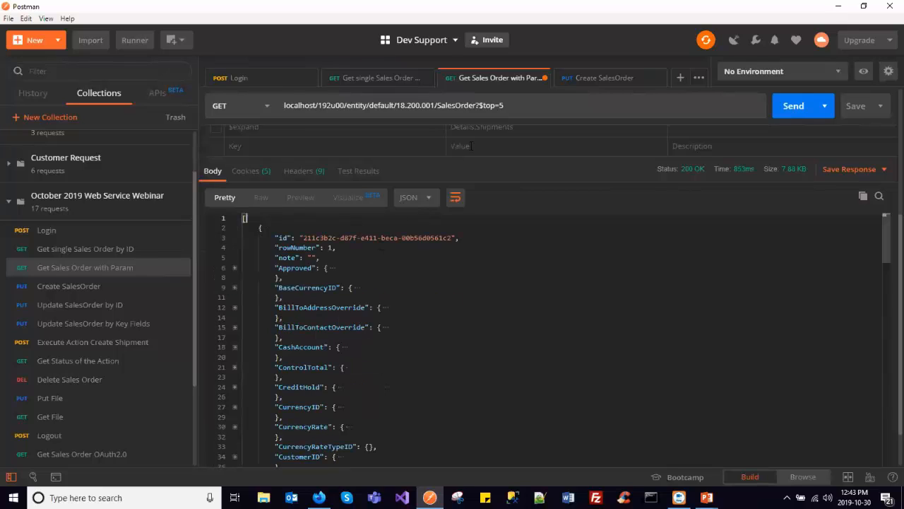
- Enable the $skip parameter with value 5 alongside $top and send the request
scroll(748, 198, up, 3)
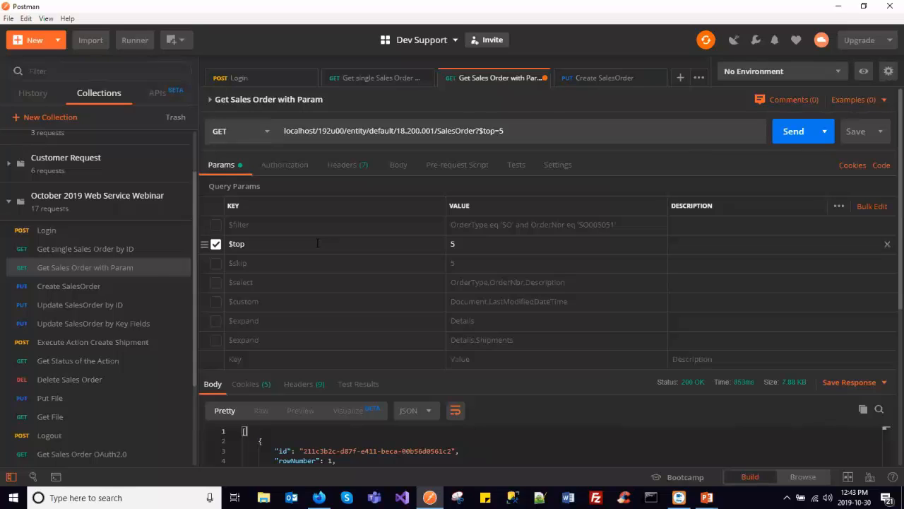
click(260, 246)
click(216, 264)
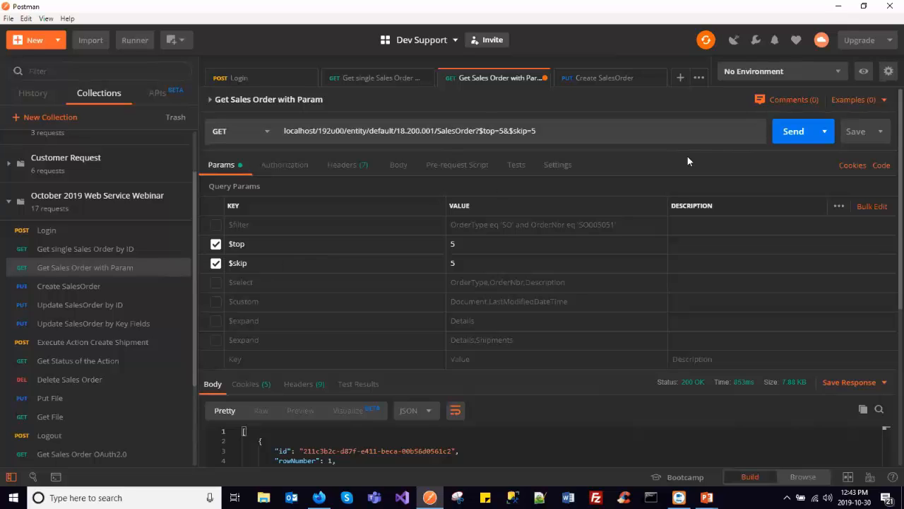
click(793, 129)
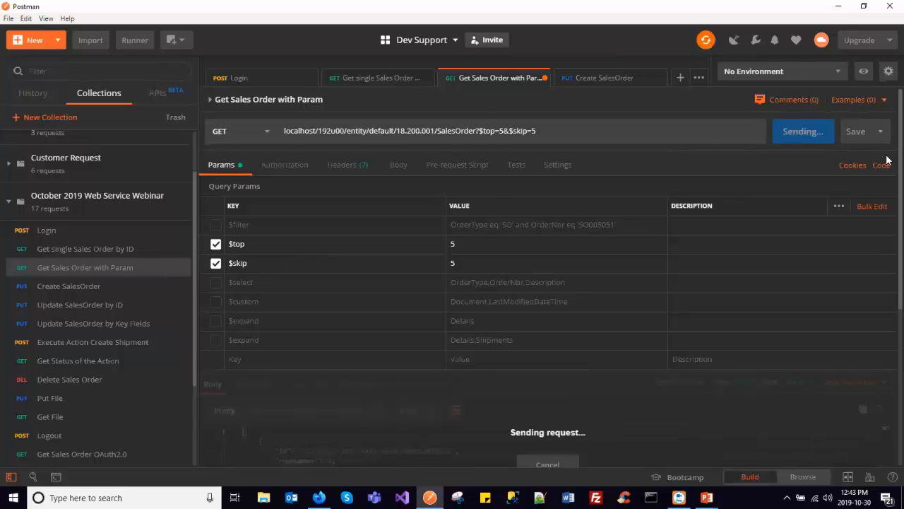
- Fold the paged response JSON down to its individual sales order records
scroll(888, 245, down, 1)
click(294, 227)
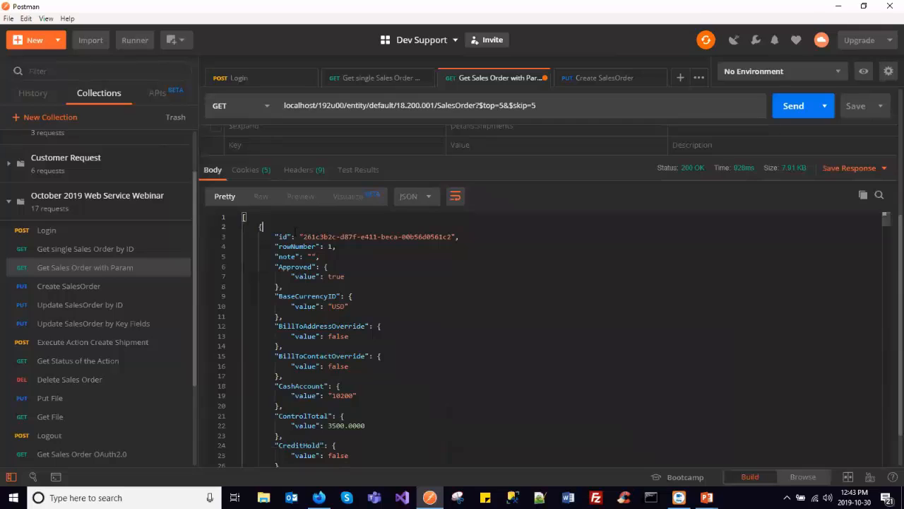
key(ctrl+k)
key(ctrl+0)
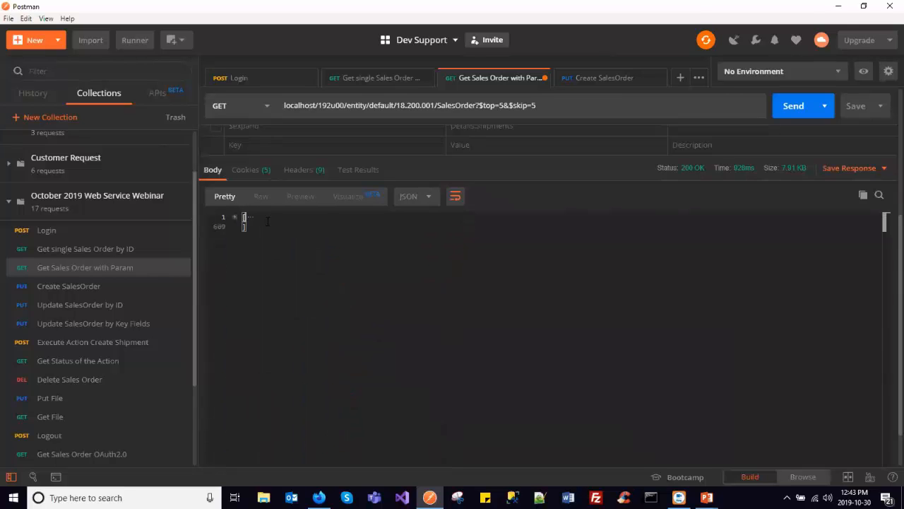
click(235, 217)
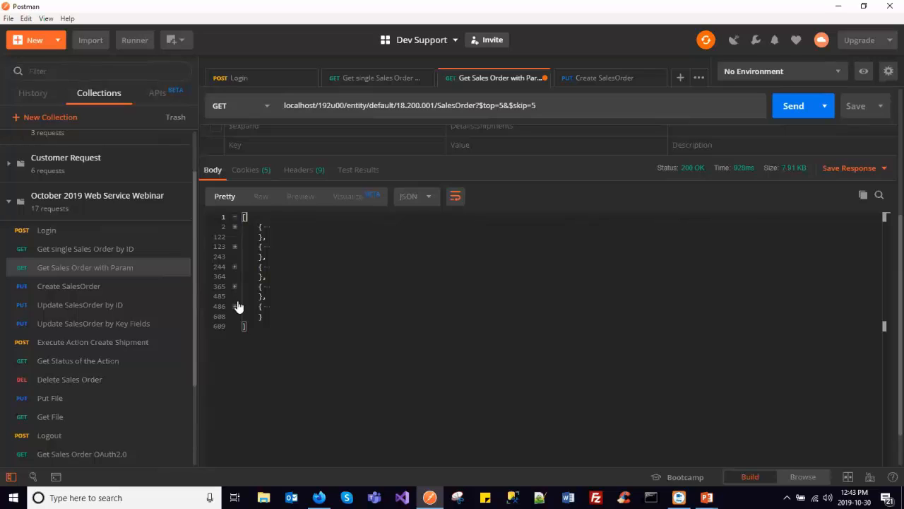
- Disable the $skip and $top parameters and enable the $filter on OrderType and OrderNbr instead
scroll(239, 306, up, 5)
click(216, 263)
click(216, 244)
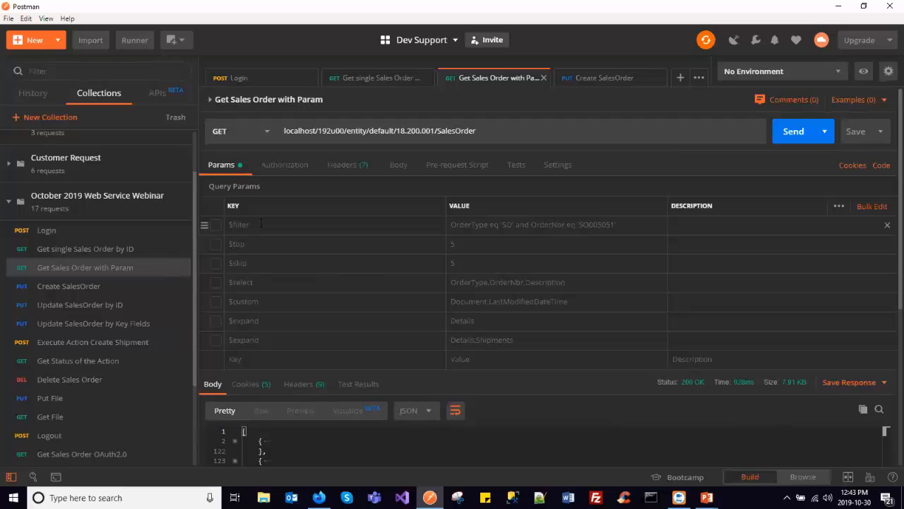
click(216, 225)
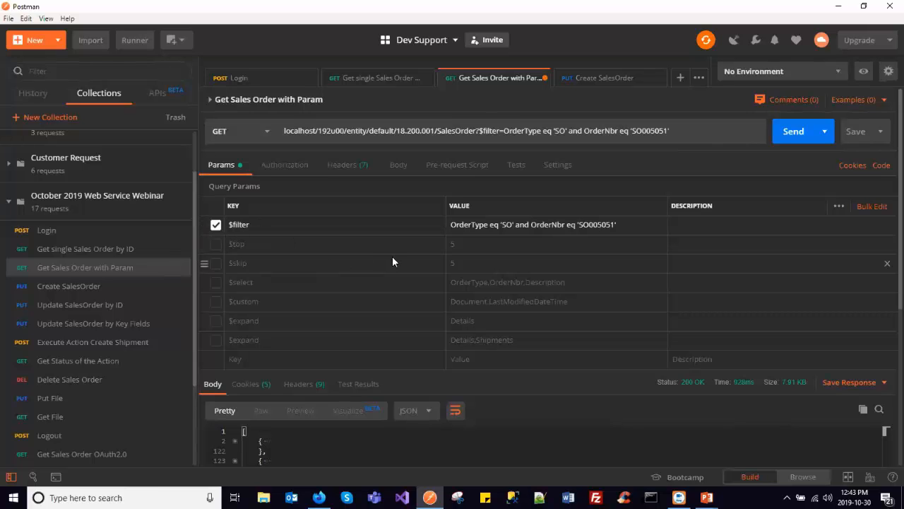
- Check the field names in the $select parameter and enable it with OrderType,OrderNbr,Description
double_click(542, 282)
double_click(504, 282)
double_click(469, 282)
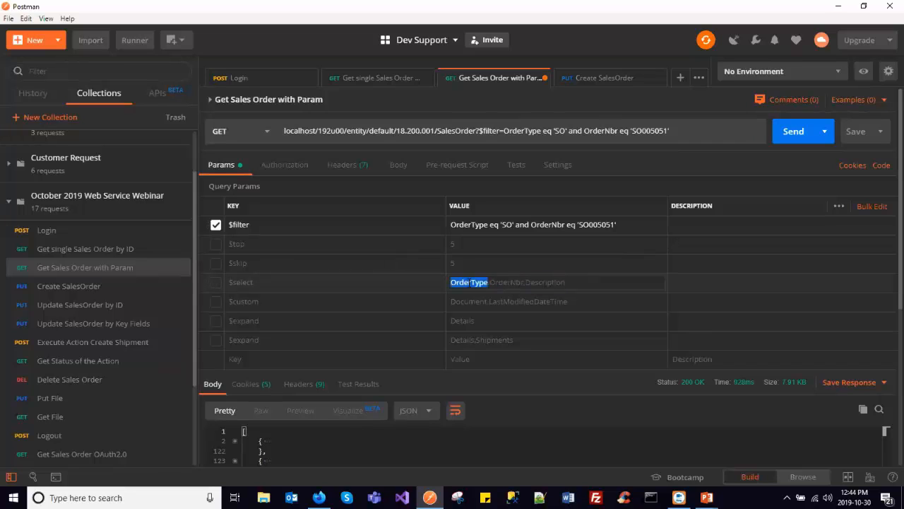
click(213, 283)
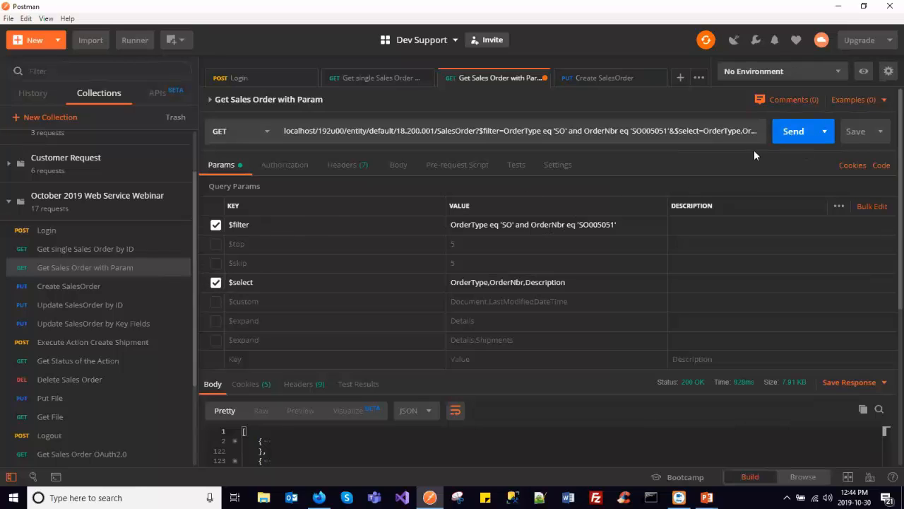
- Send the request with $filter and $select, and check the Description, OrderNbr and OrderType fields in the response
click(781, 133)
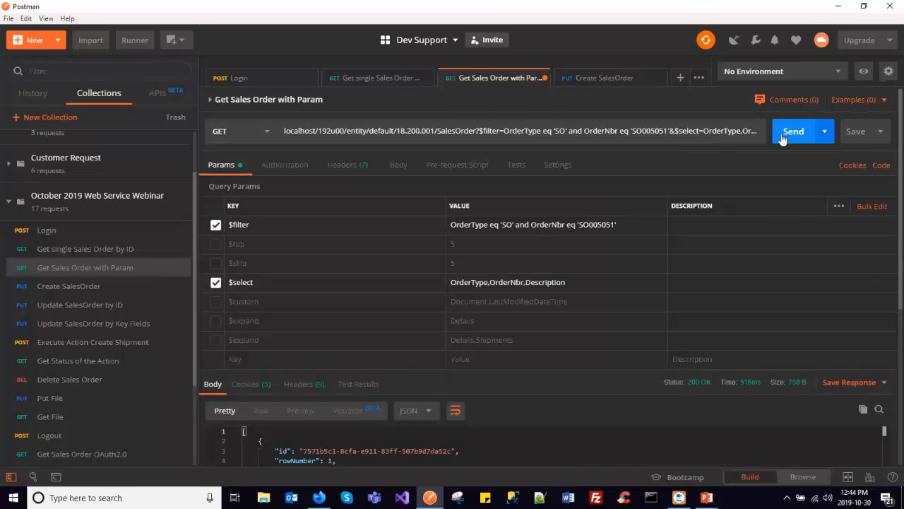
scroll(888, 135, down, 4)
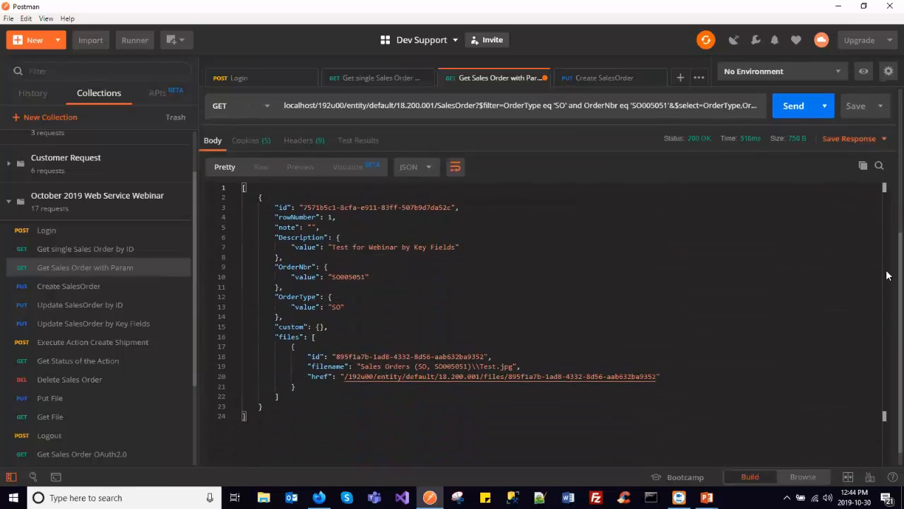
double_click(296, 228)
double_click(296, 258)
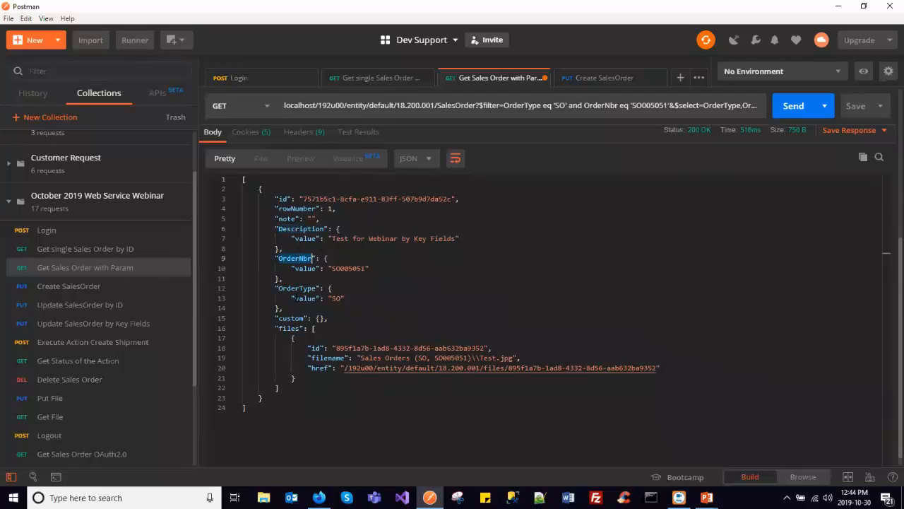
double_click(316, 288)
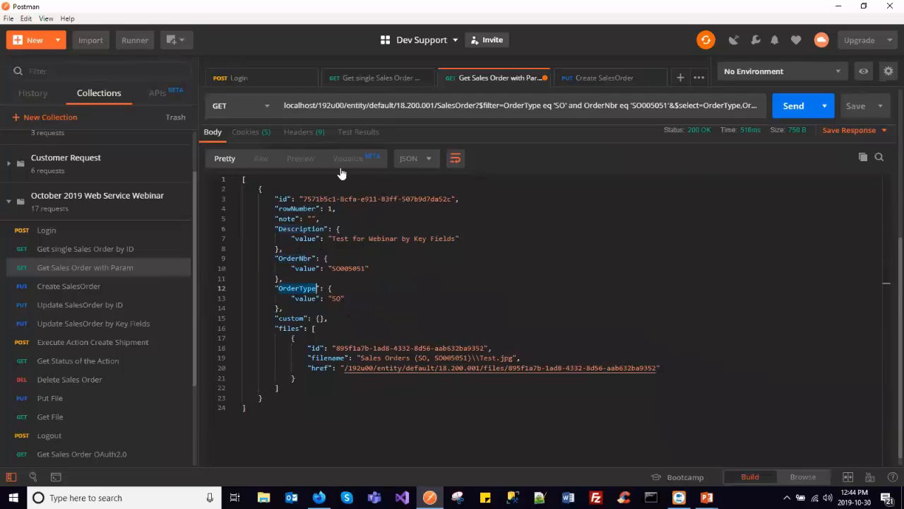
- Disable the $select parameter, resend the request with only $filter, and find the LastModified field in the response
scroll(353, 270, up, 2)
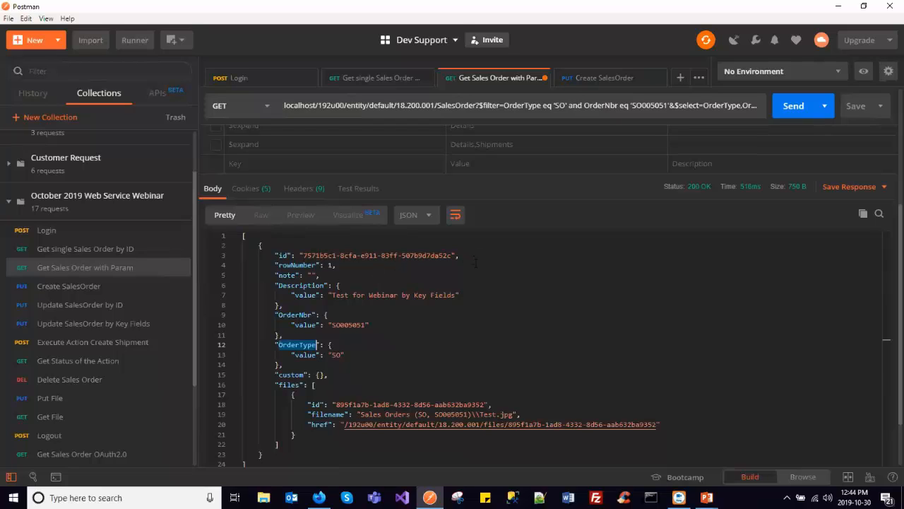
scroll(480, 269, up, 2)
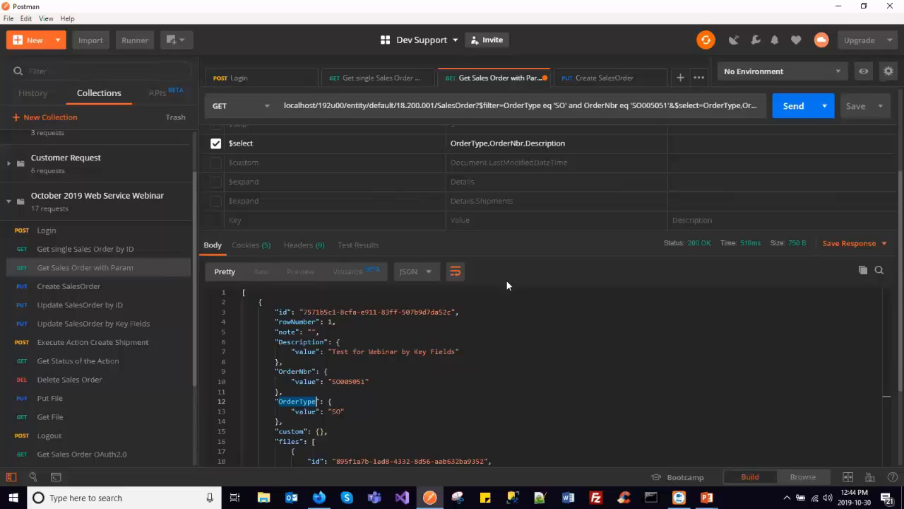
scroll(507, 282, up, 5)
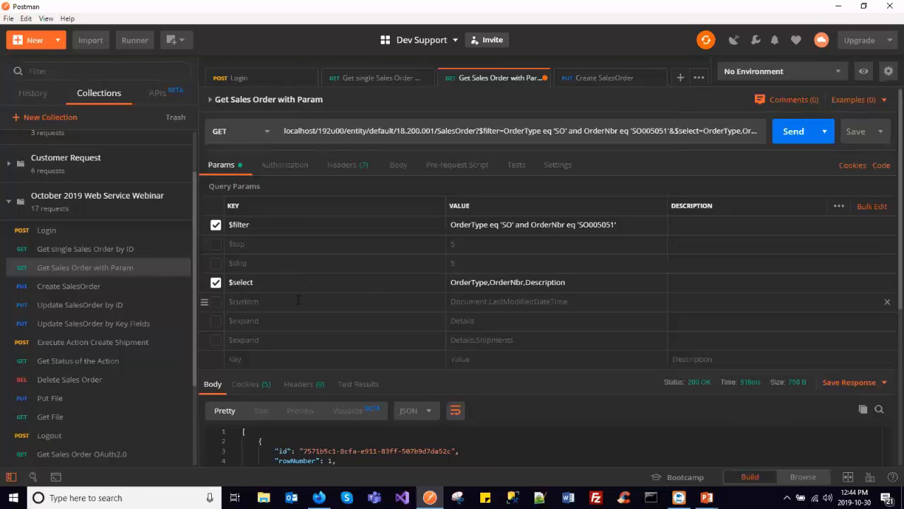
scroll(298, 301, down, 2)
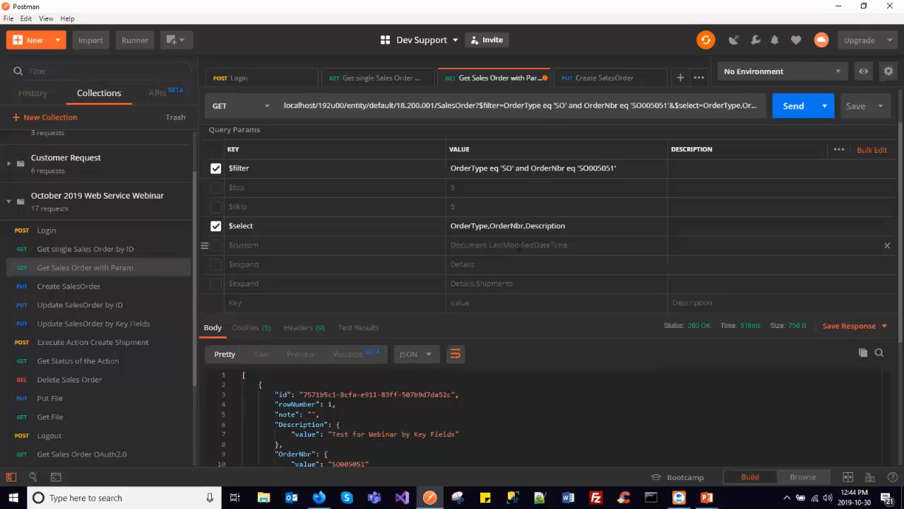
click(216, 226)
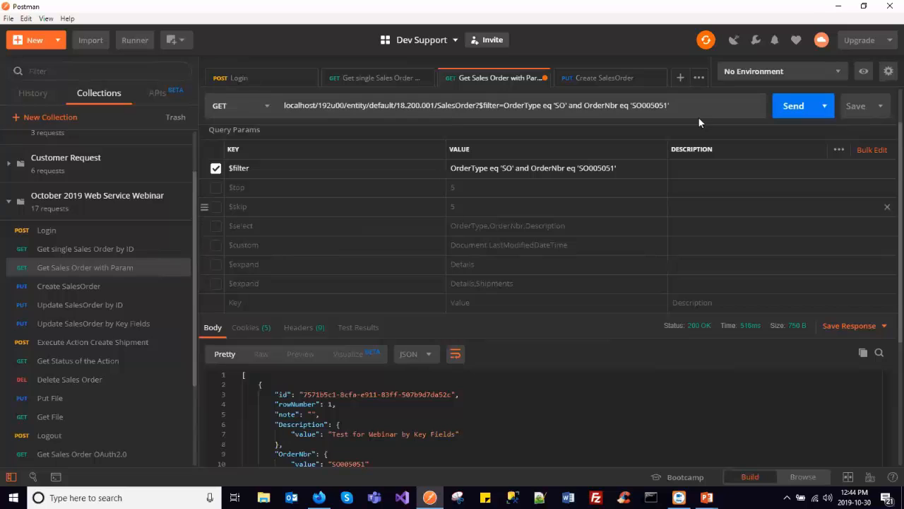
click(780, 109)
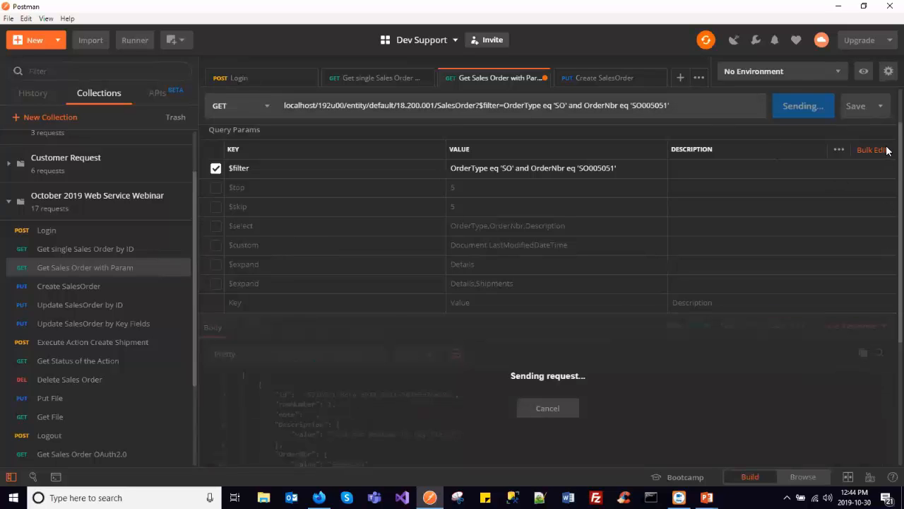
scroll(367, 300, down, 6)
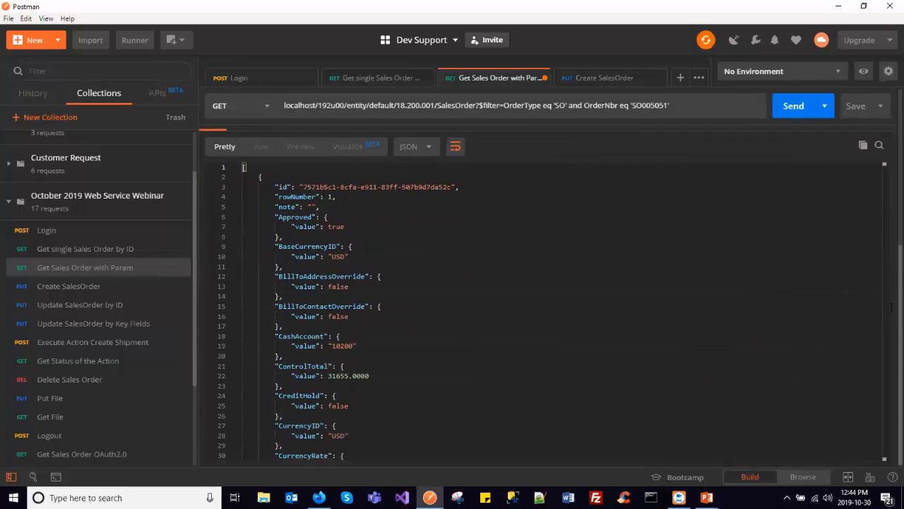
scroll(367, 300, down, 4)
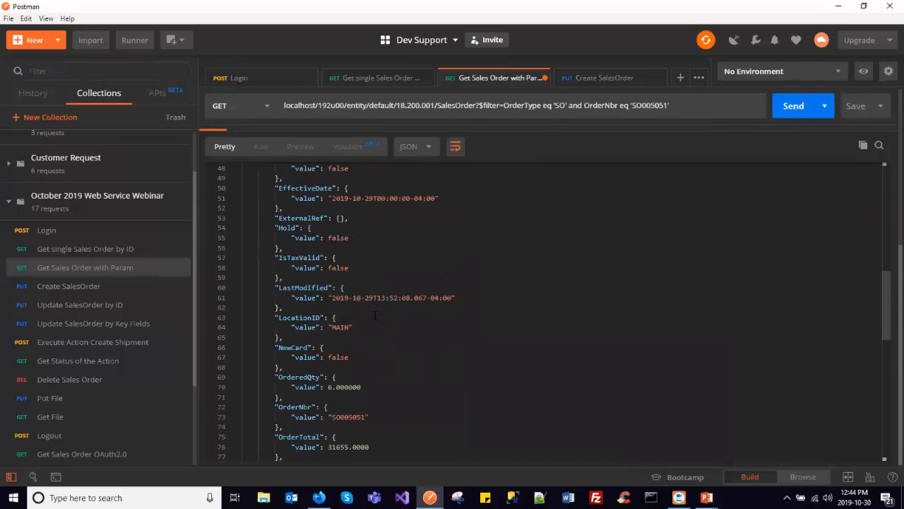
double_click(307, 288)
- Enable the $custom parameter with Document.LastModifiedDateTime, check its view and field name parts, and send the request
scroll(352, 300, up, 4)
scroll(377, 305, up, 5)
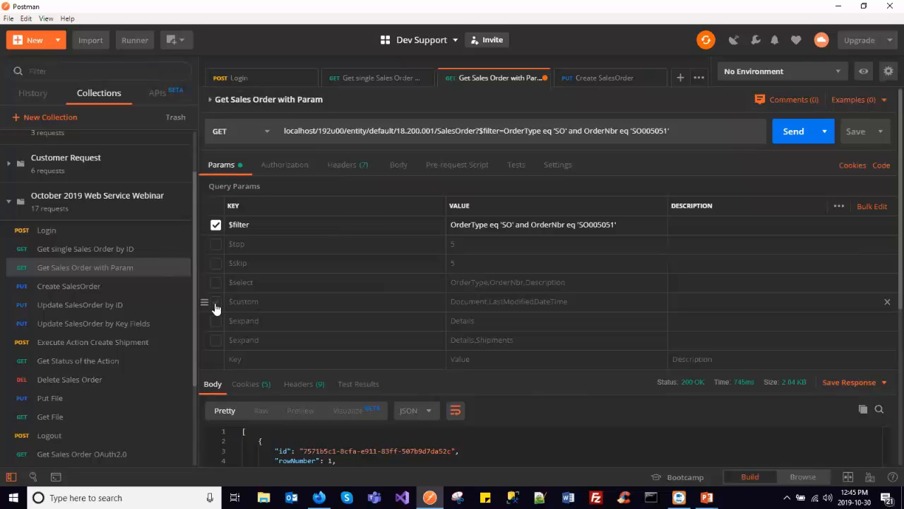
double_click(241, 304)
click(216, 303)
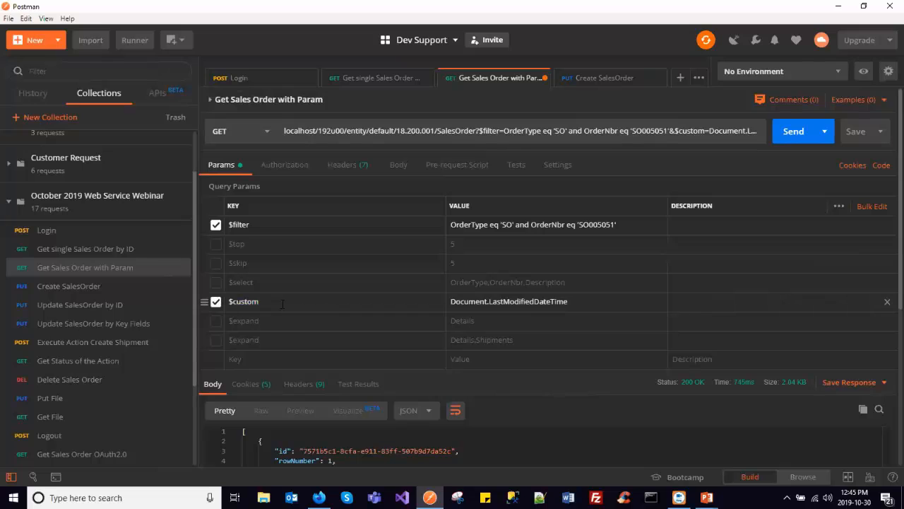
double_click(464, 301)
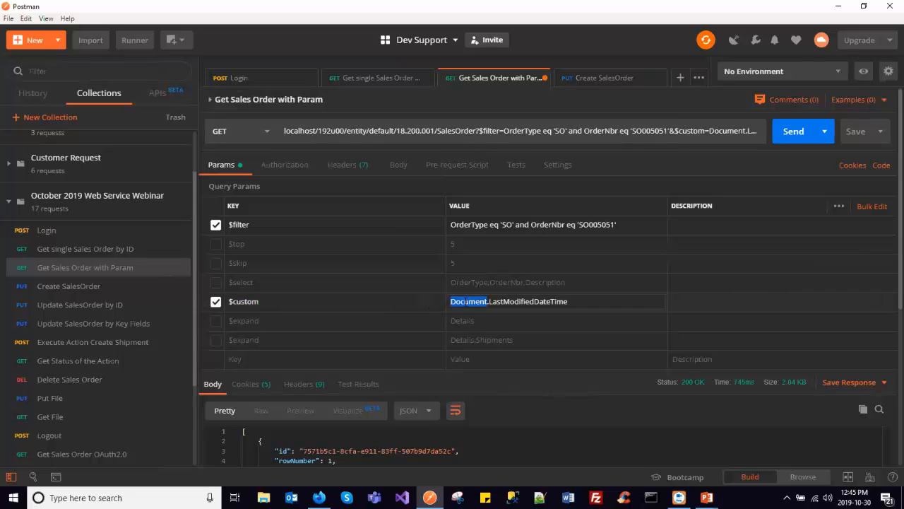
double_click(525, 301)
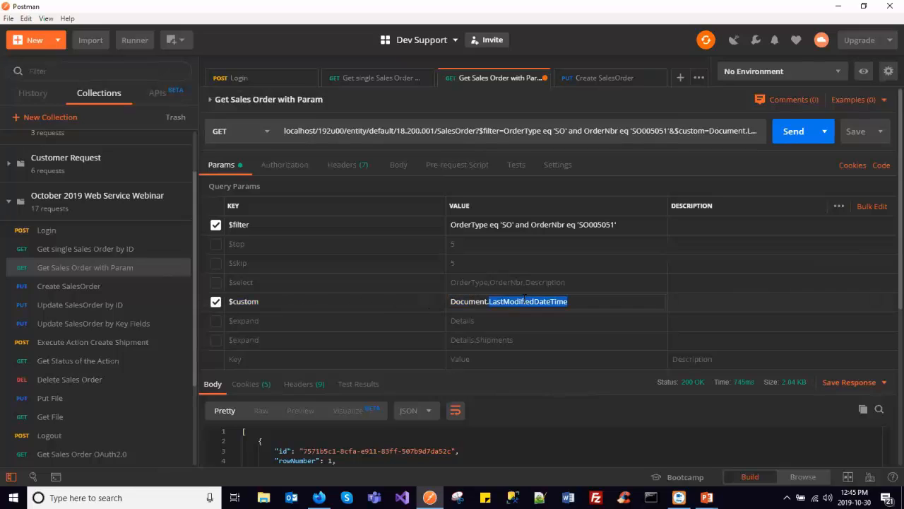
double_click(465, 300)
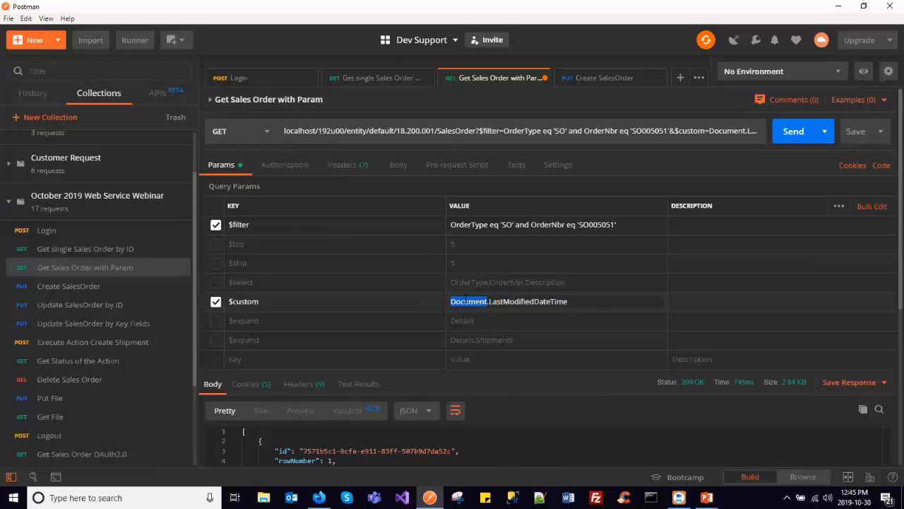
click(468, 301)
double_click(472, 302)
double_click(513, 303)
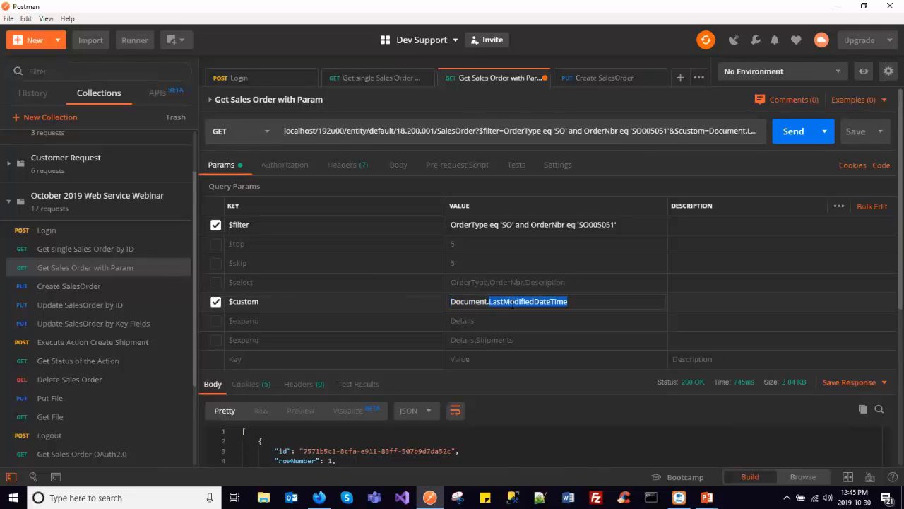
click(794, 133)
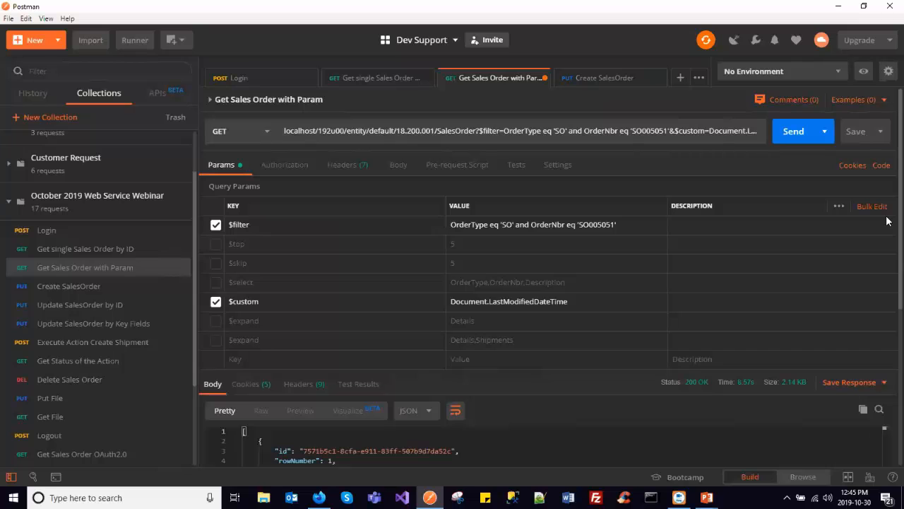
- Examine the custom section of the response, checking the type and value of Document's LastModifiedDateTime field
scroll(887, 212, down, 5)
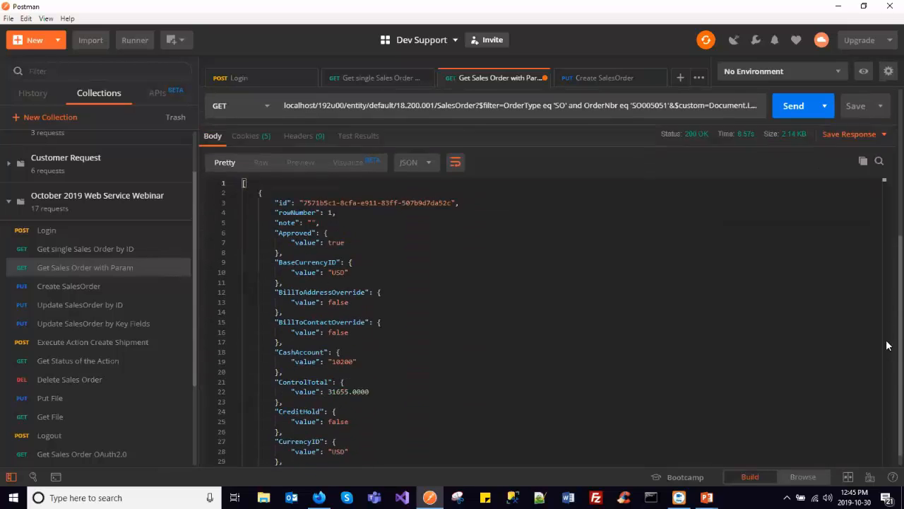
scroll(888, 346, down, 1)
scroll(436, 252, down, 4)
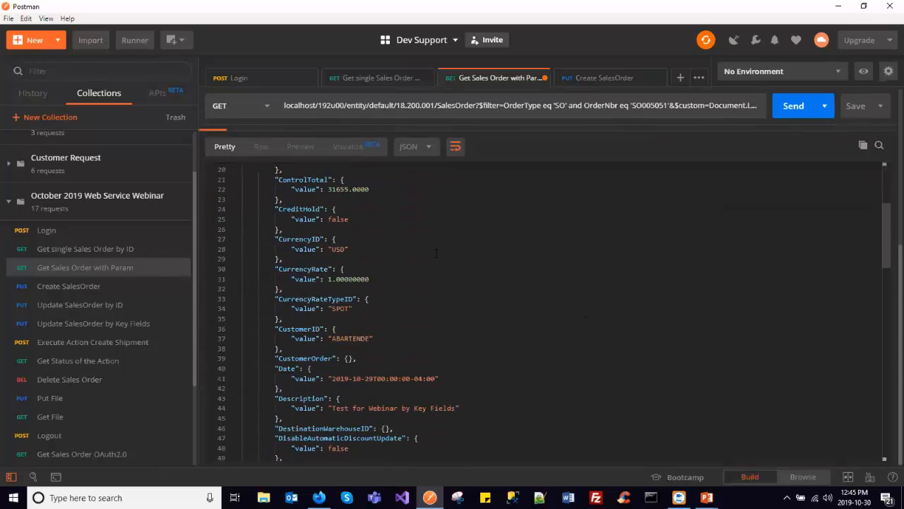
scroll(436, 252, down, 15)
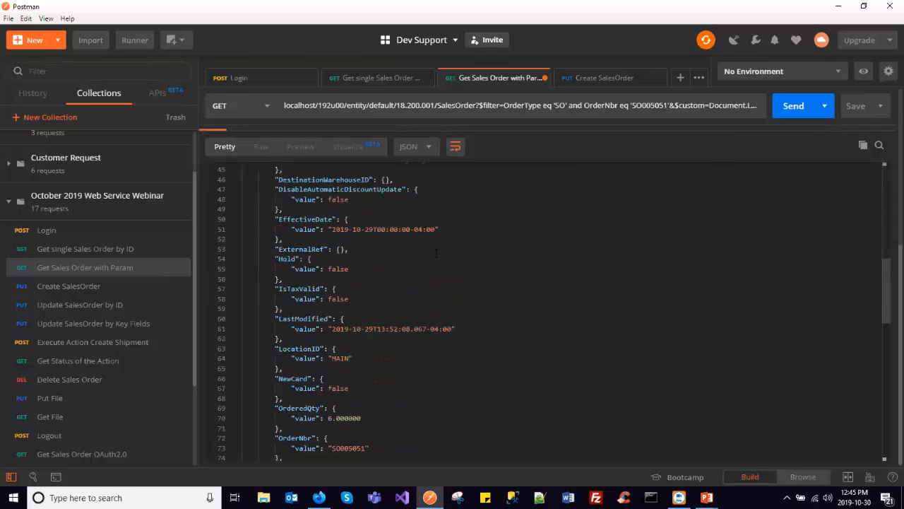
scroll(436, 252, down, 3)
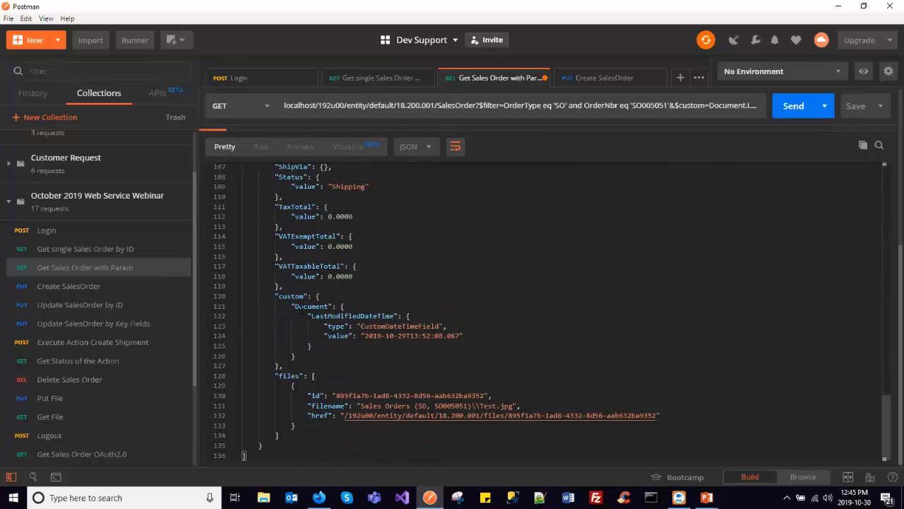
double_click(302, 296)
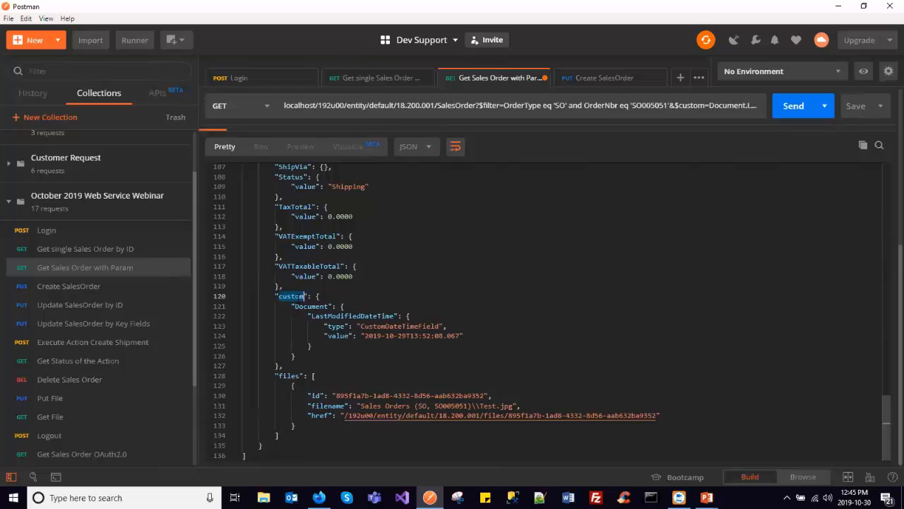
double_click(327, 306)
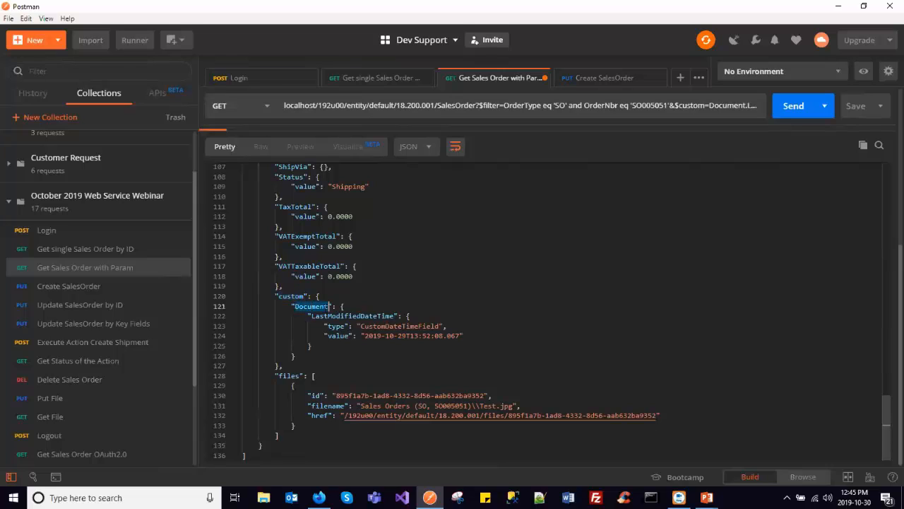
double_click(394, 316)
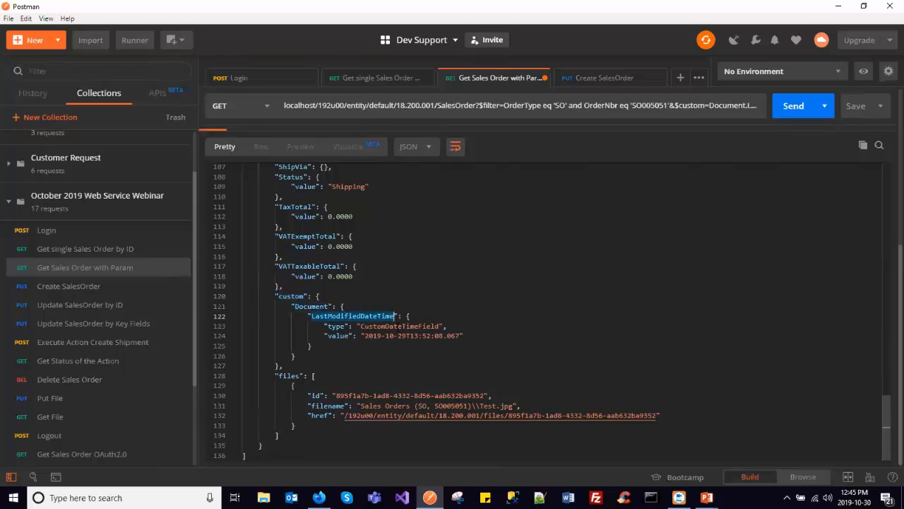
double_click(439, 326)
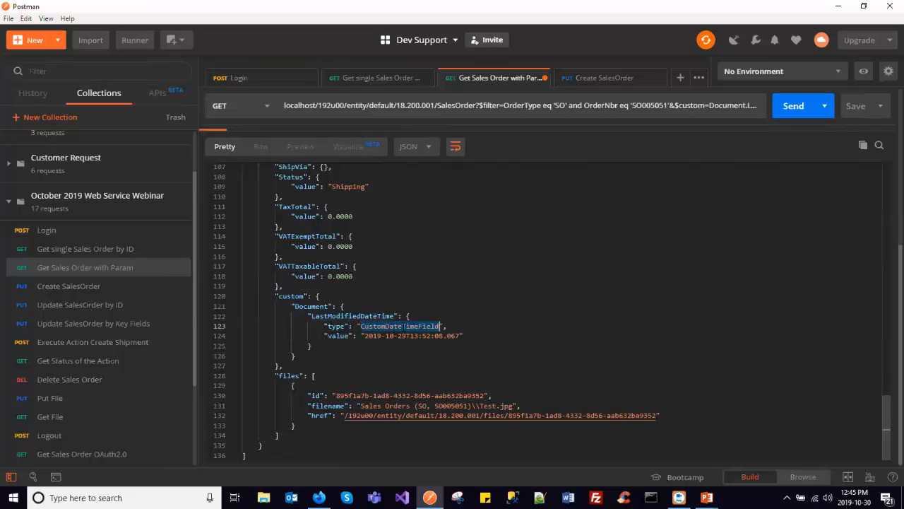
drag(366, 337, 460, 336)
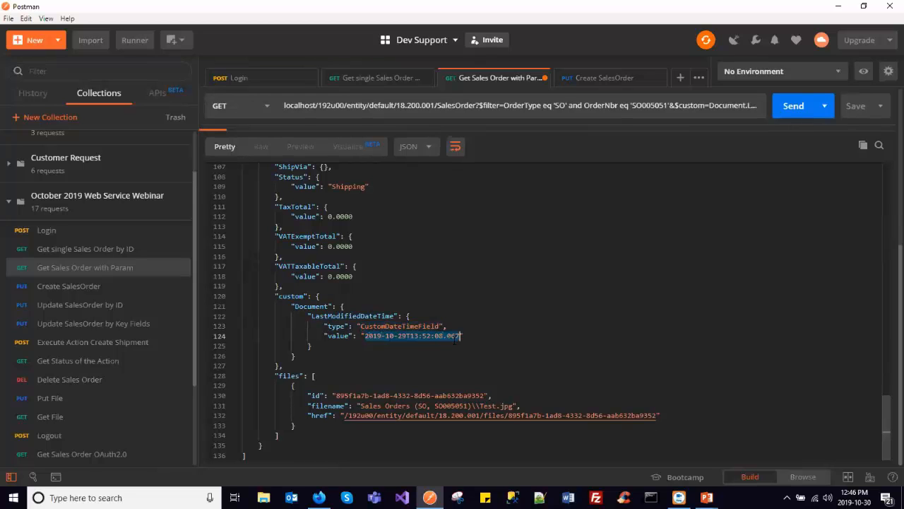
- Disable the $custom parameter, enable $expand with the value Details, and send the request
scroll(476, 312, up, 15)
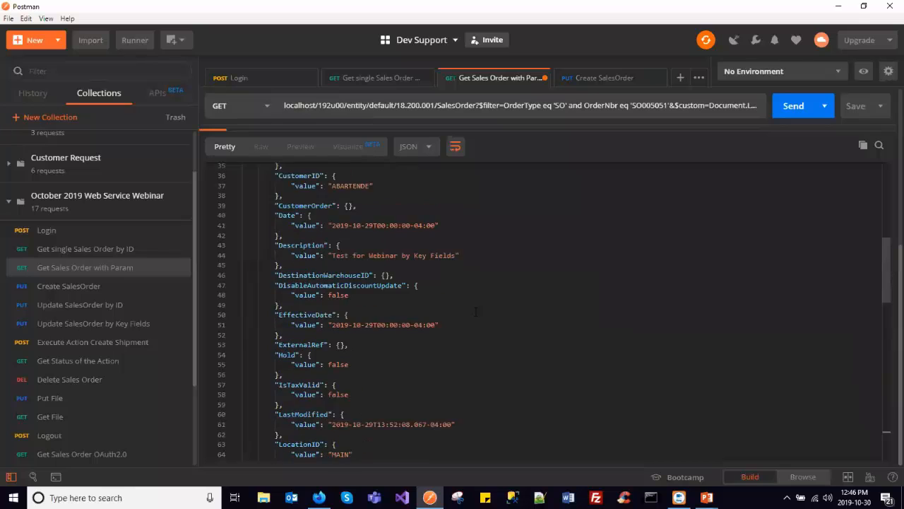
scroll(476, 312, up, 4)
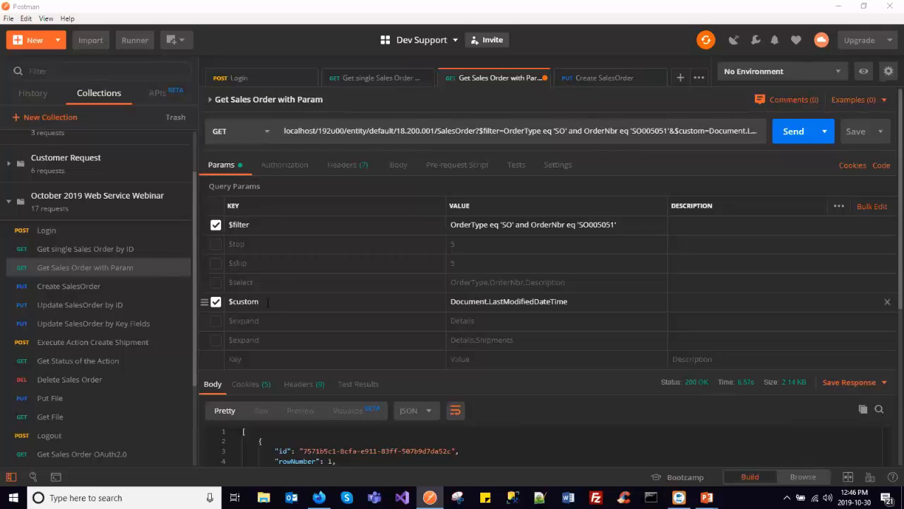
click(215, 302)
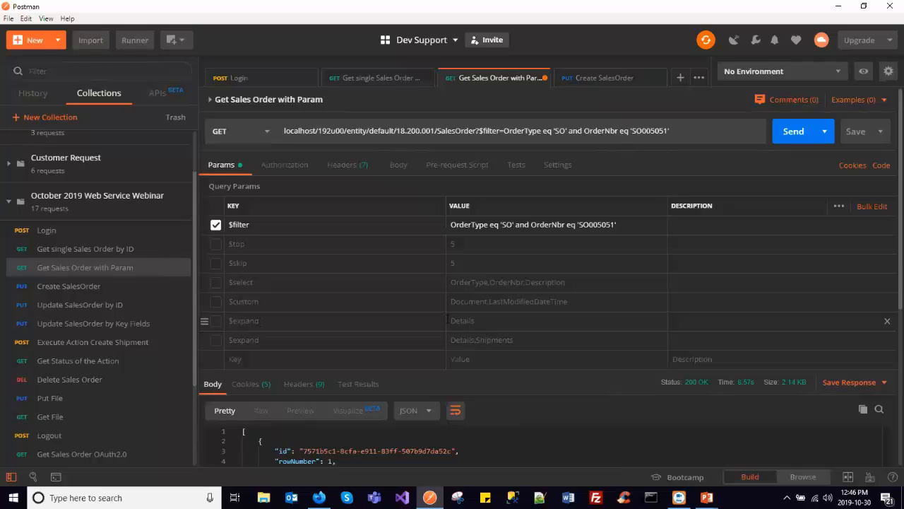
click(231, 326)
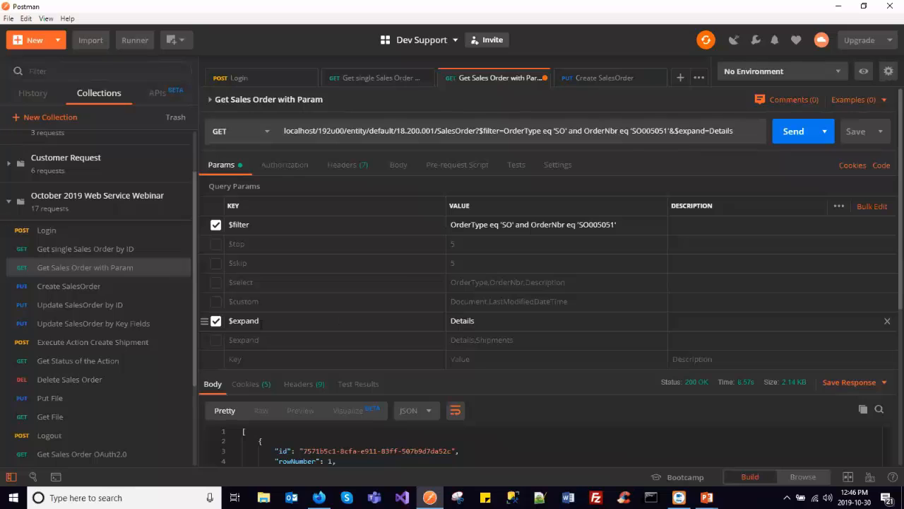
click(794, 131)
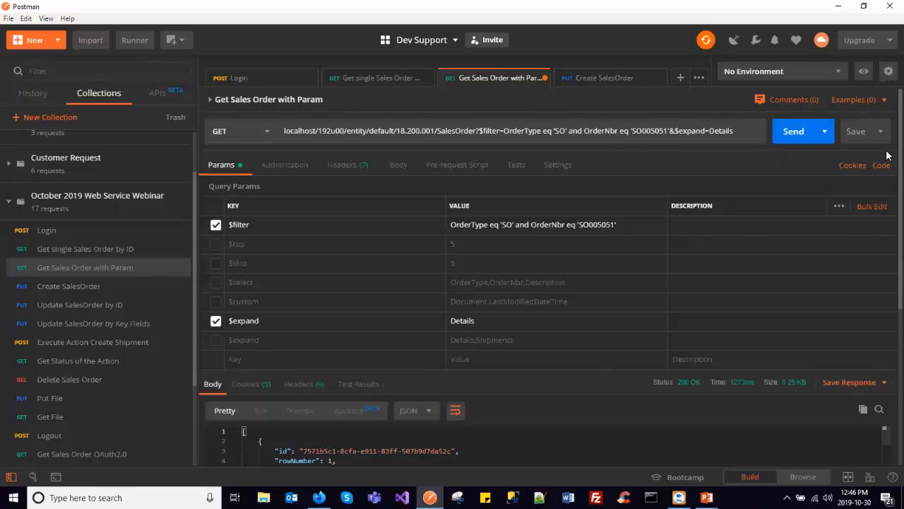
- Examine the line item fields in the Details section of the expanded response
scroll(882, 289, down, 10)
scroll(396, 306, down, 5)
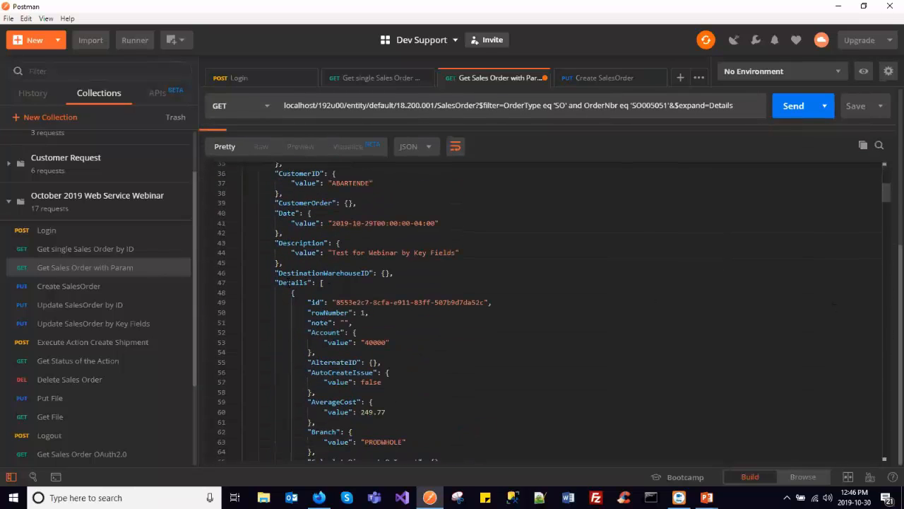
double_click(289, 281)
scroll(310, 282, down, 12)
scroll(544, 311, down, 20)
scroll(318, 289, down, 20)
scroll(319, 290, down, 16)
scroll(318, 285, up, 20)
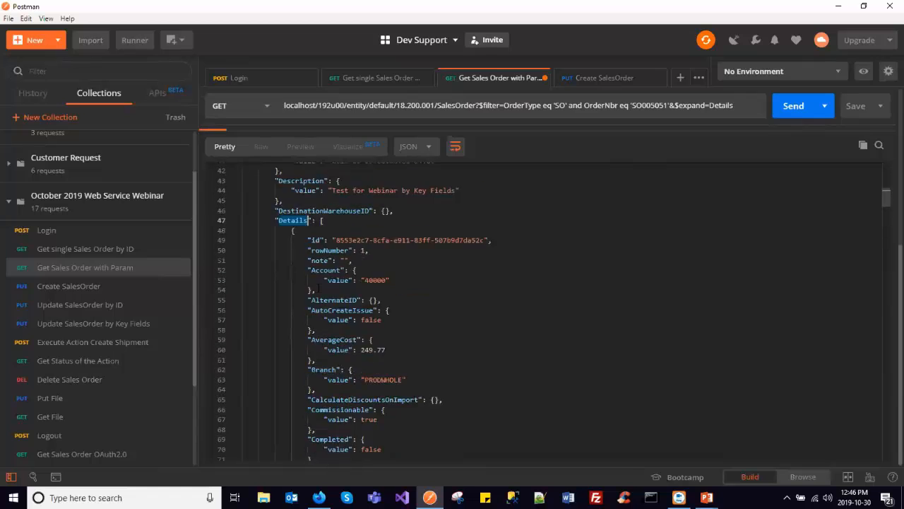
- Switch to Acumatica's Web Service Endpoints page in Firefox and select version 18.200.001 for the Default endpoint
scroll(317, 288, up, 20)
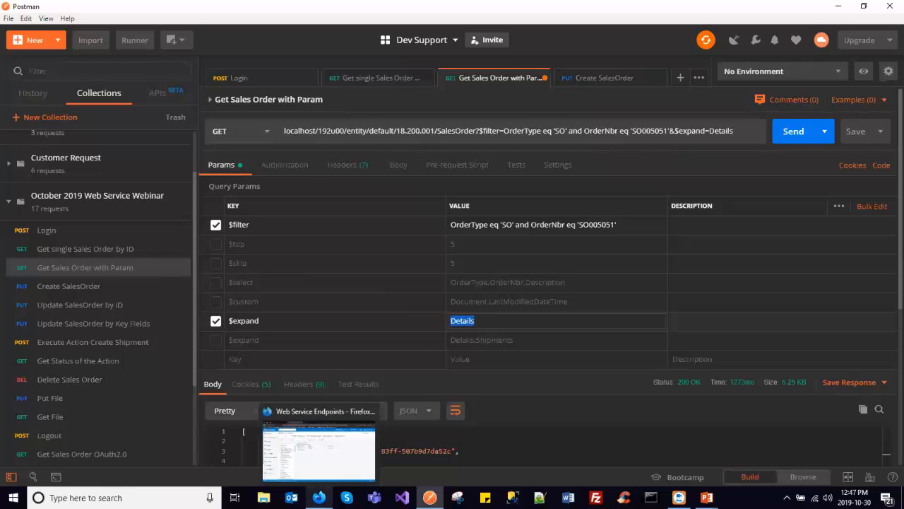
click(324, 497)
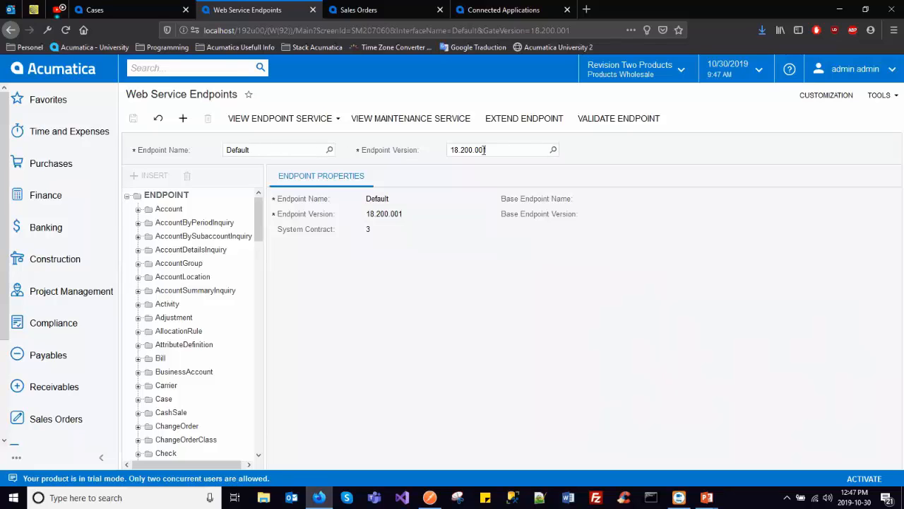
click(554, 150)
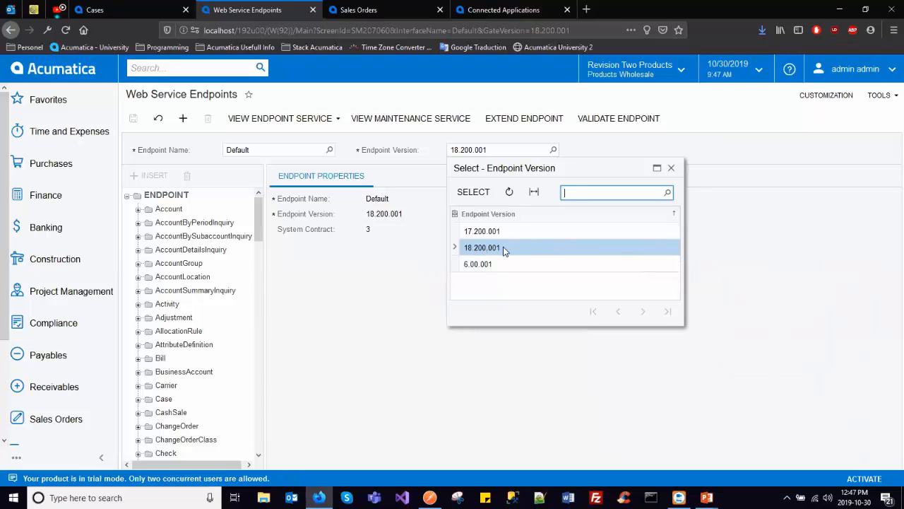
double_click(504, 251)
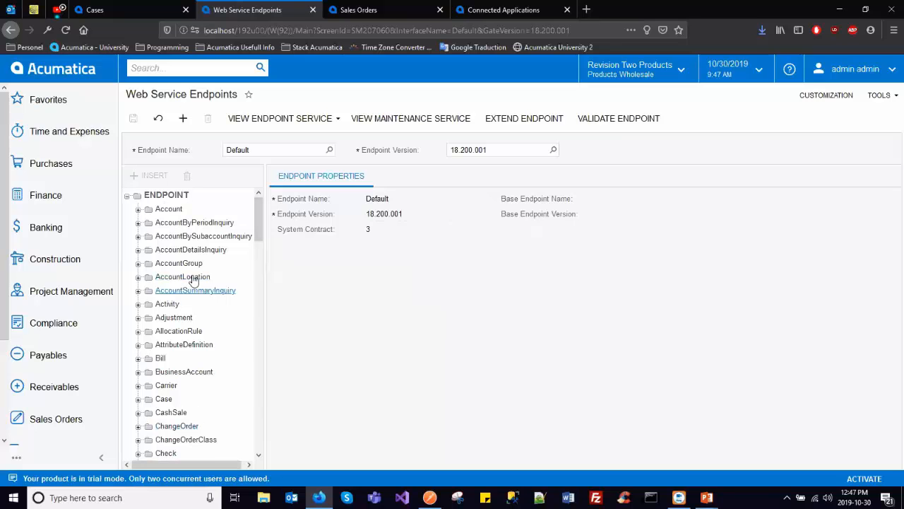
- Expand the SalesOrder entity in the Default endpoint and examine its mapped fields and nested detail entities
drag(258, 210, 259, 395)
click(140, 286)
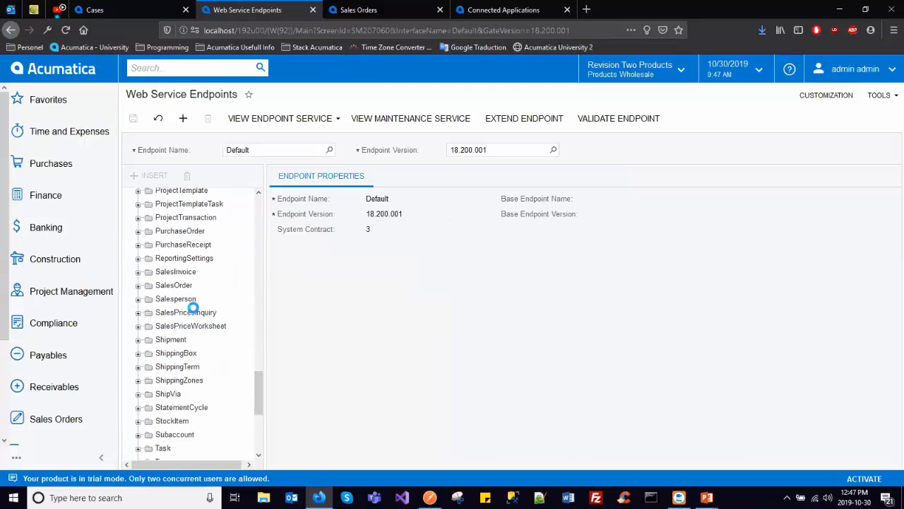
drag(267, 326, 283, 325)
click(174, 286)
click(399, 186)
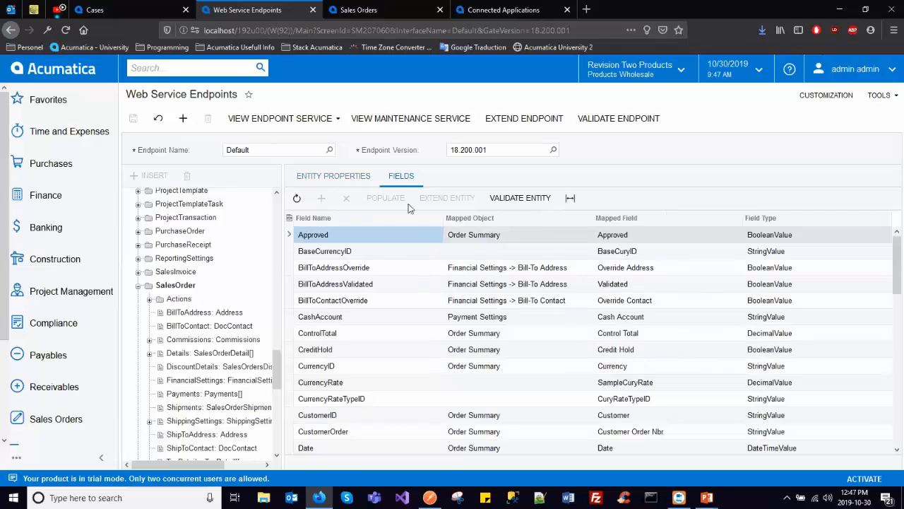
scroll(398, 247, down, 5)
scroll(393, 255, down, 10)
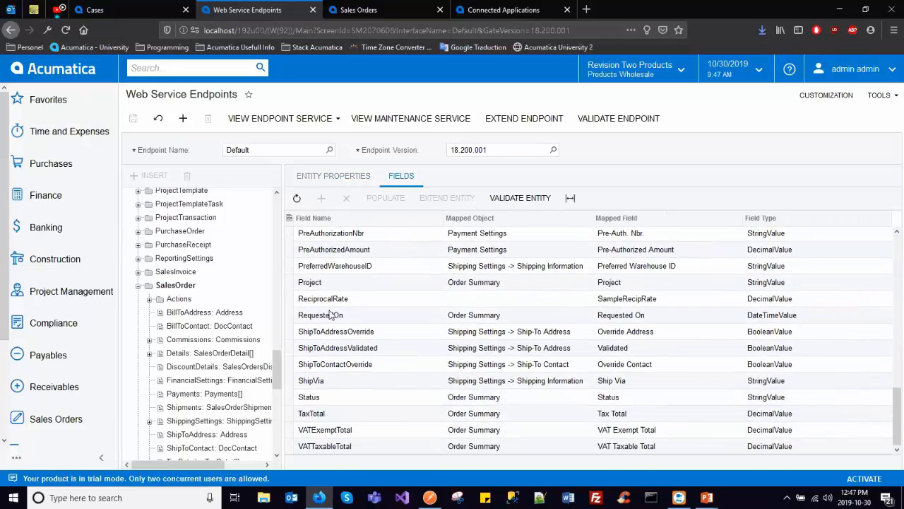
scroll(187, 311, down, 1)
scroll(187, 310, down, 2)
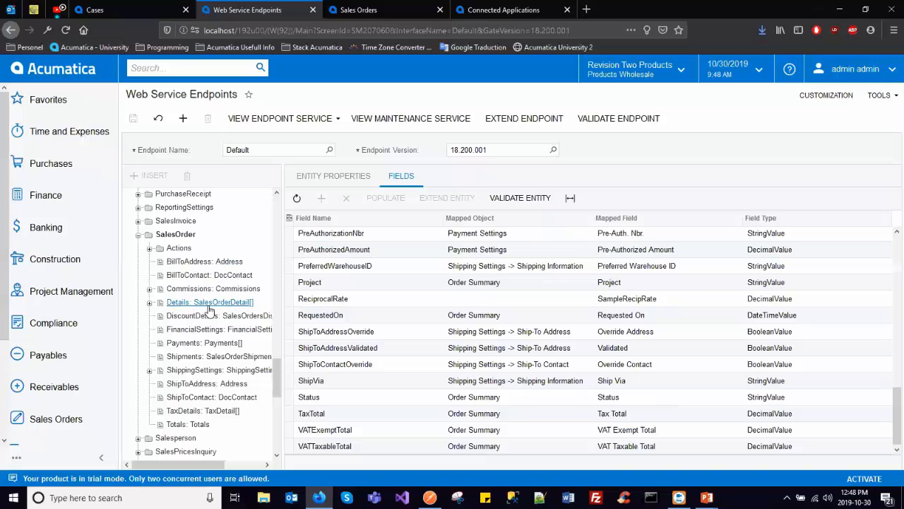
- Compare the lines and sections on the Sales Orders screen with the nested entities under SalesOrder in the endpoint
click(401, 9)
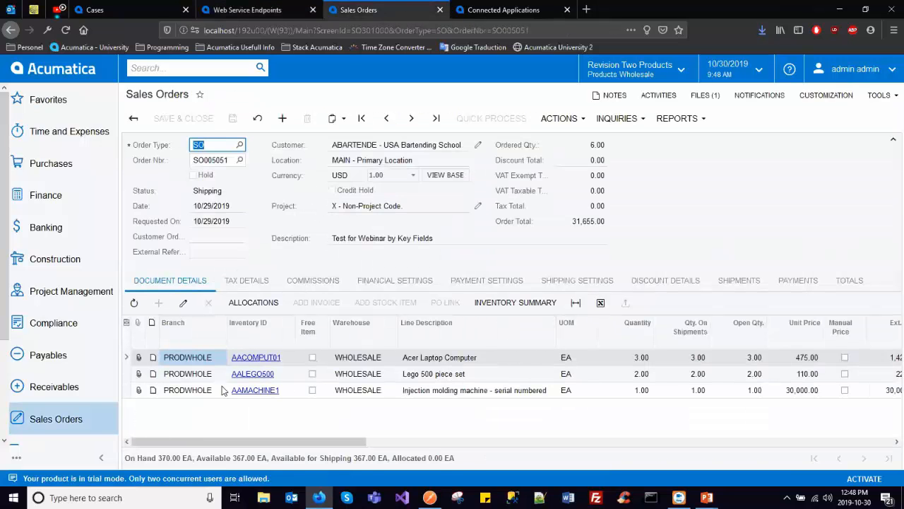
click(248, 9)
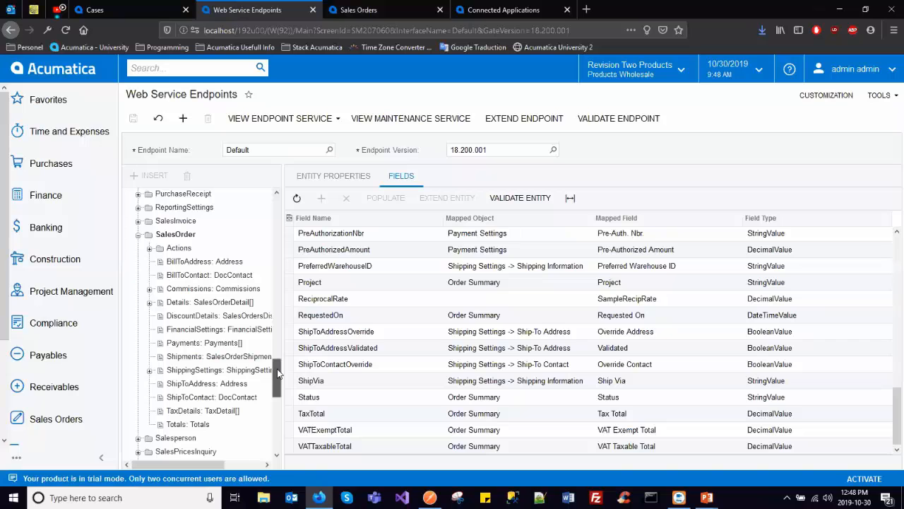
scroll(278, 372, up, 1)
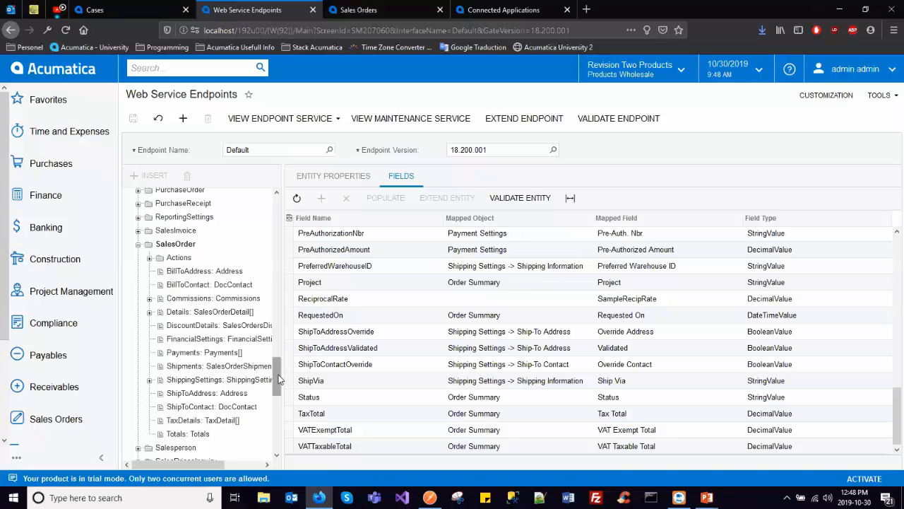
- Open the endpoint extension form for Default, review its base endpoint, name and version fields, and cancel it
click(519, 122)
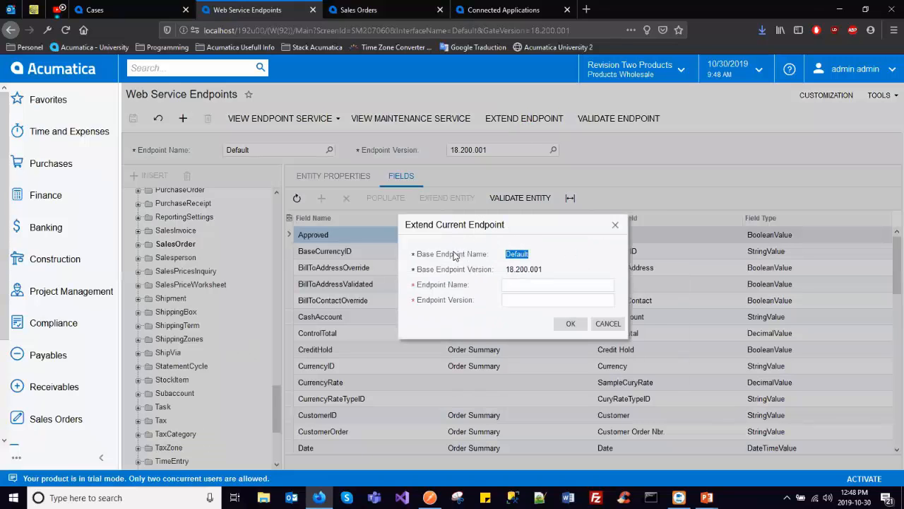
click(512, 269)
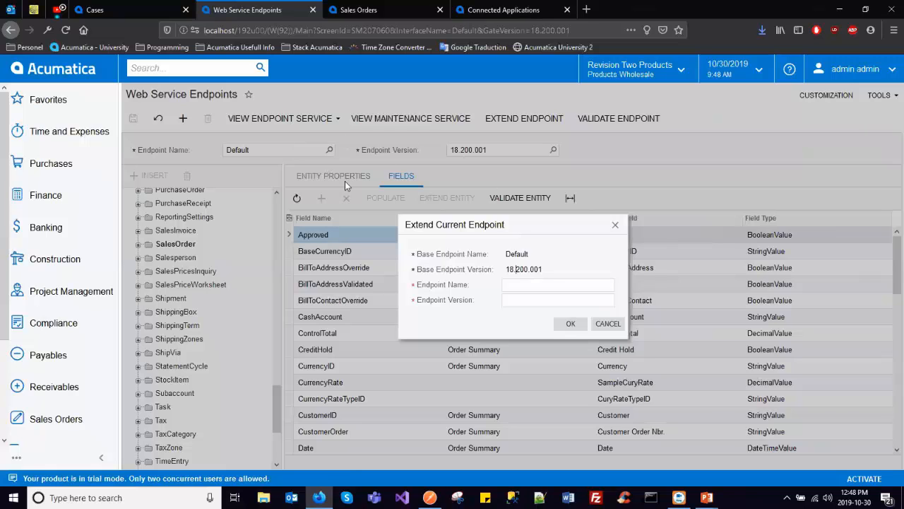
click(524, 283)
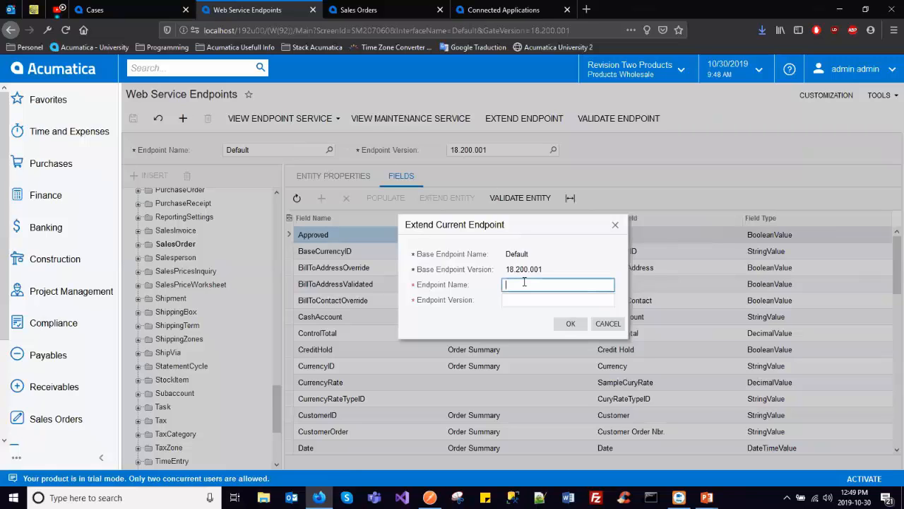
click(525, 301)
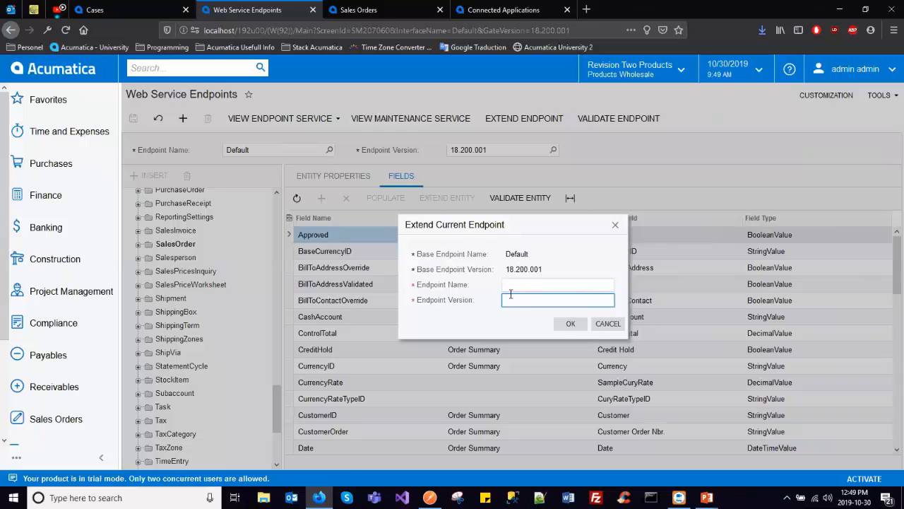
click(605, 325)
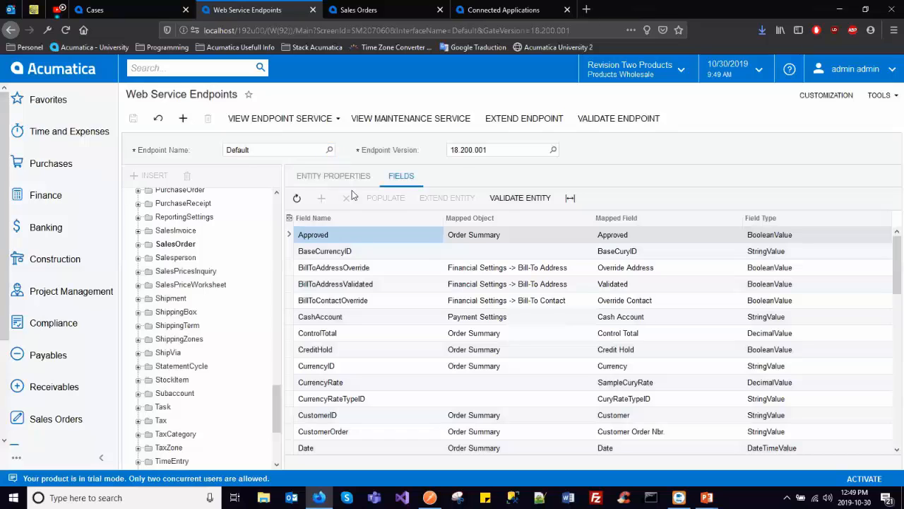
- Load the DefaultPlus endpoint and show the fields of its Account entity
click(329, 150)
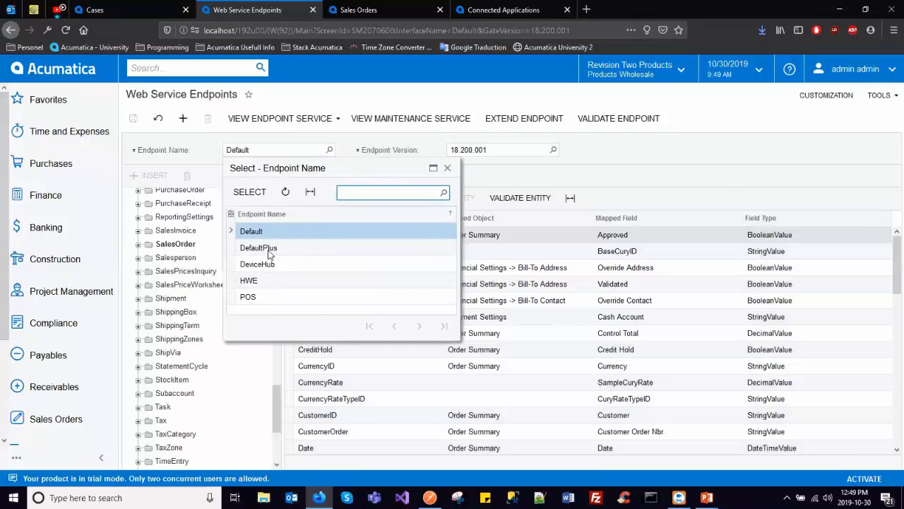
double_click(284, 249)
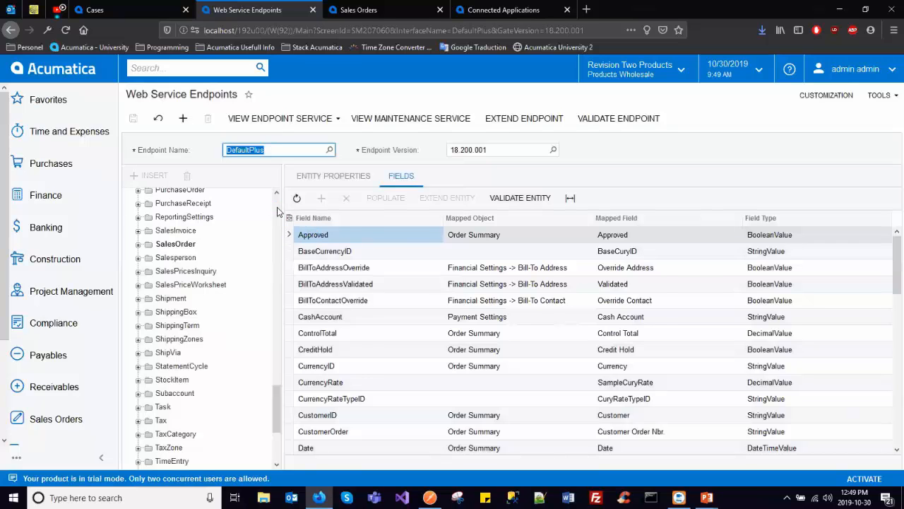
scroll(261, 206, up, 15)
click(248, 208)
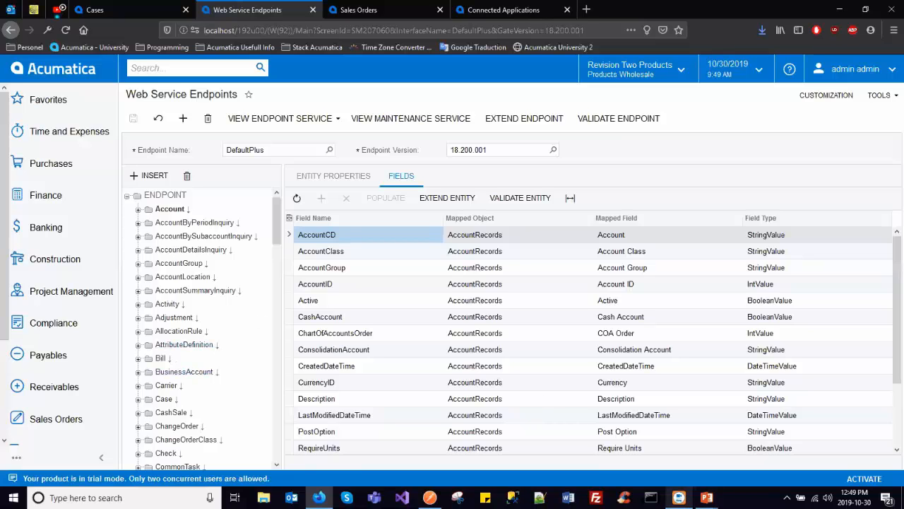
- Switch to Postman and close the two Get Sales Order requests, discarding unsaved changes, to show the Create SalesOrder request
mouse_move(429, 498)
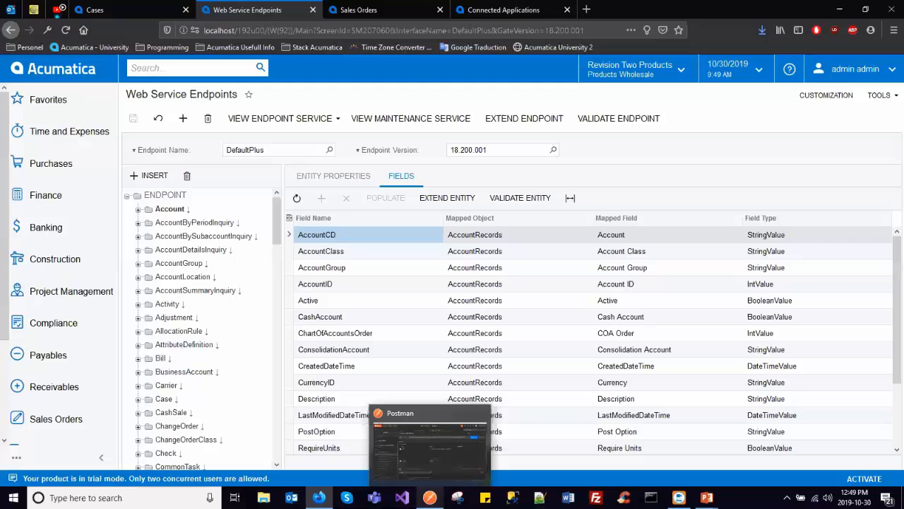
click(439, 460)
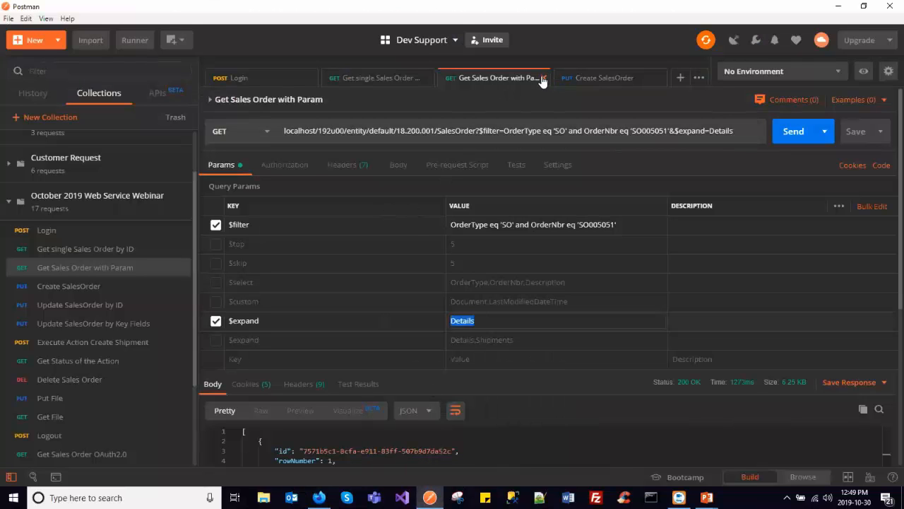
click(360, 79)
click(472, 79)
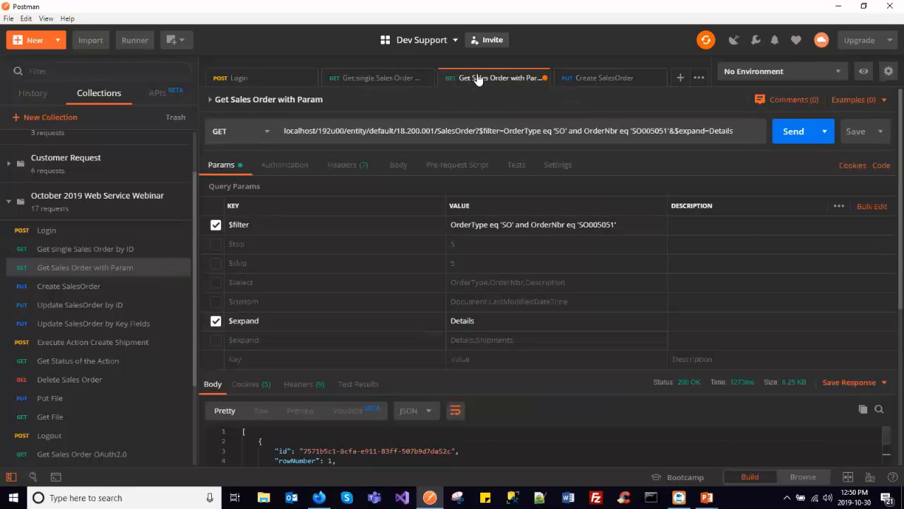
click(427, 78)
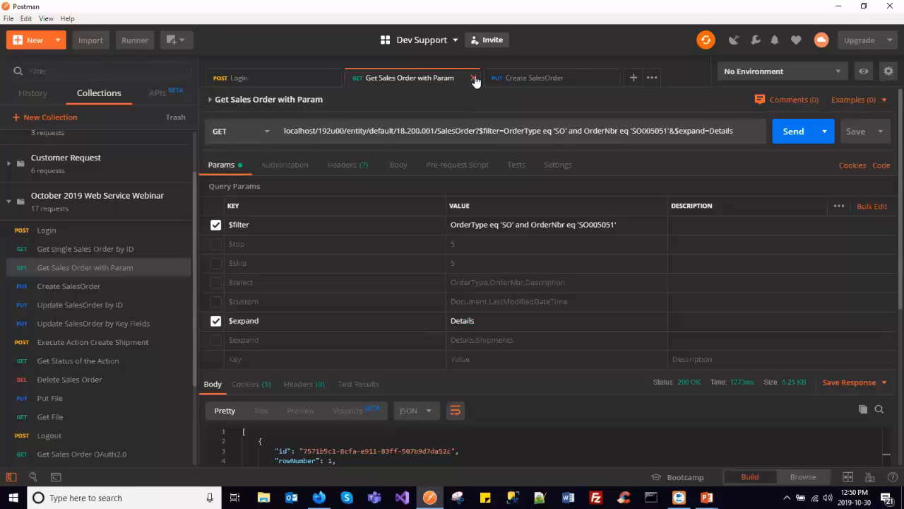
click(475, 77)
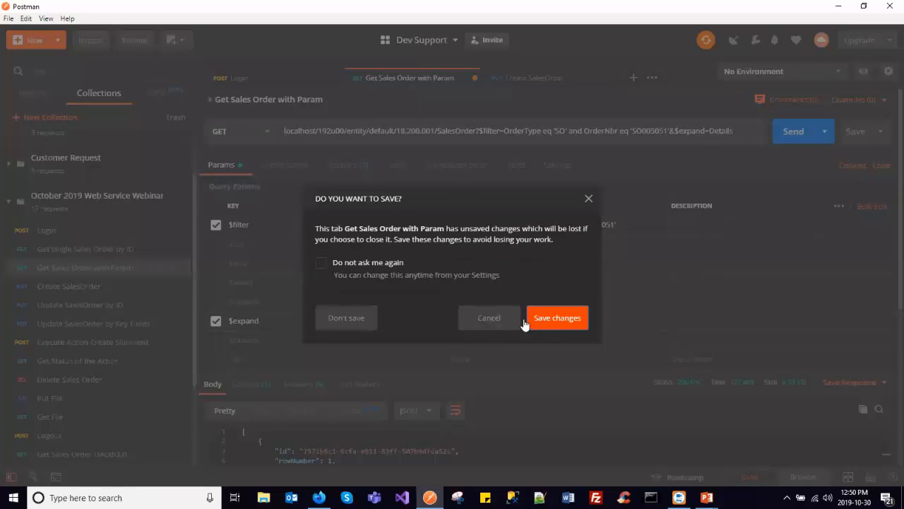
click(364, 319)
click(426, 79)
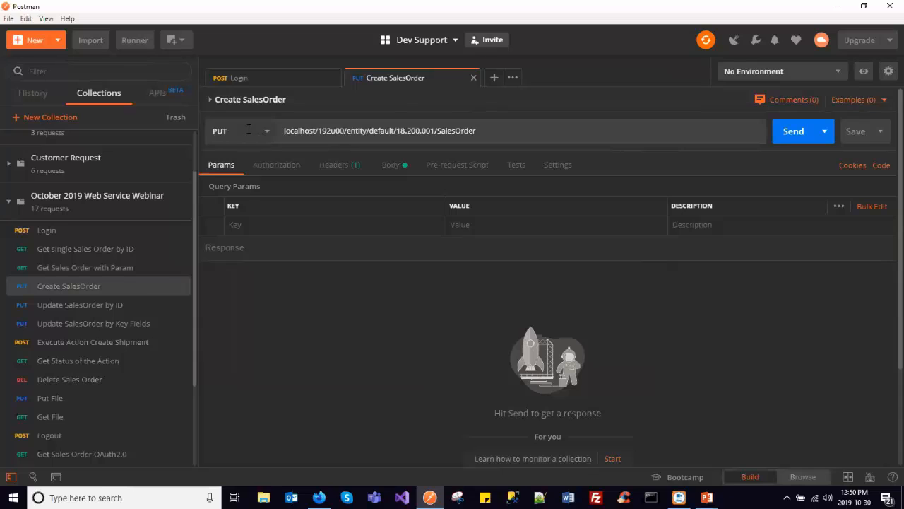
- Examine the parts of the Create SalesOrder URL: the instance address, entity, endpoint name, endpoint version and SalesOrder entity
double_click(304, 131)
drag(304, 130, 335, 141)
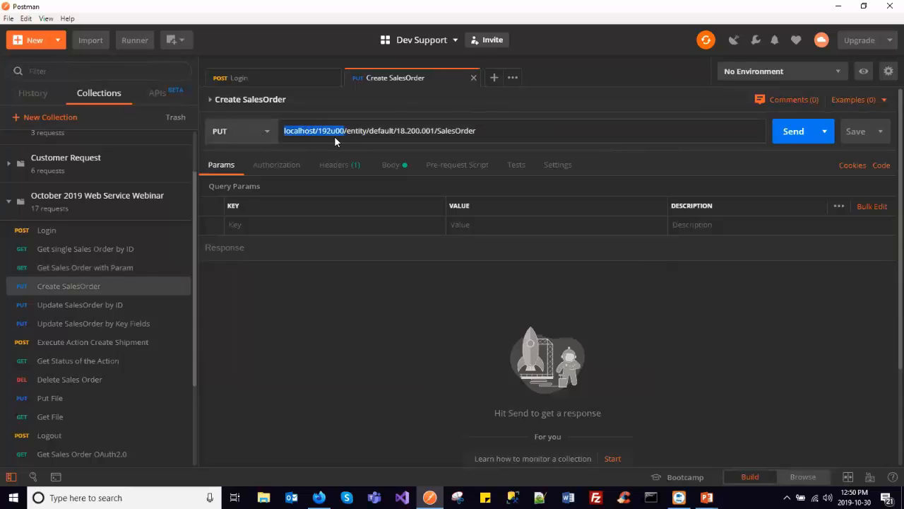
double_click(358, 131)
double_click(380, 130)
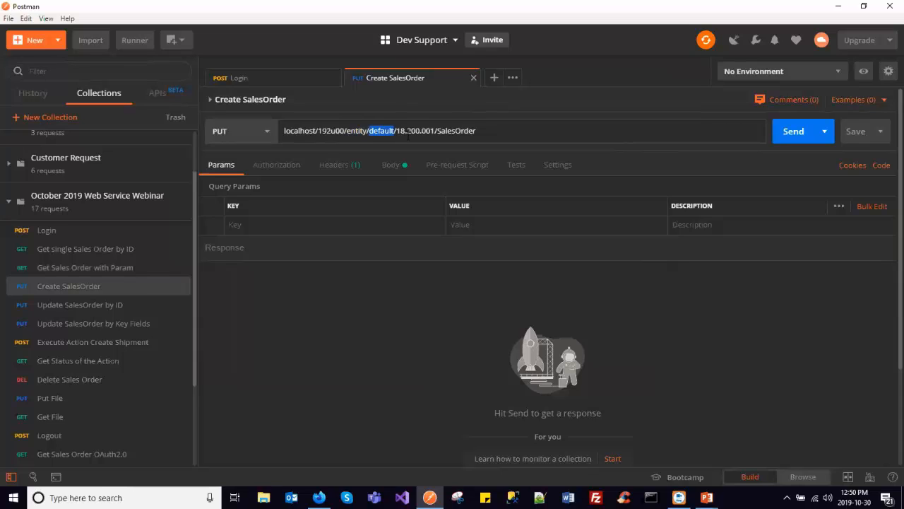
double_click(416, 131)
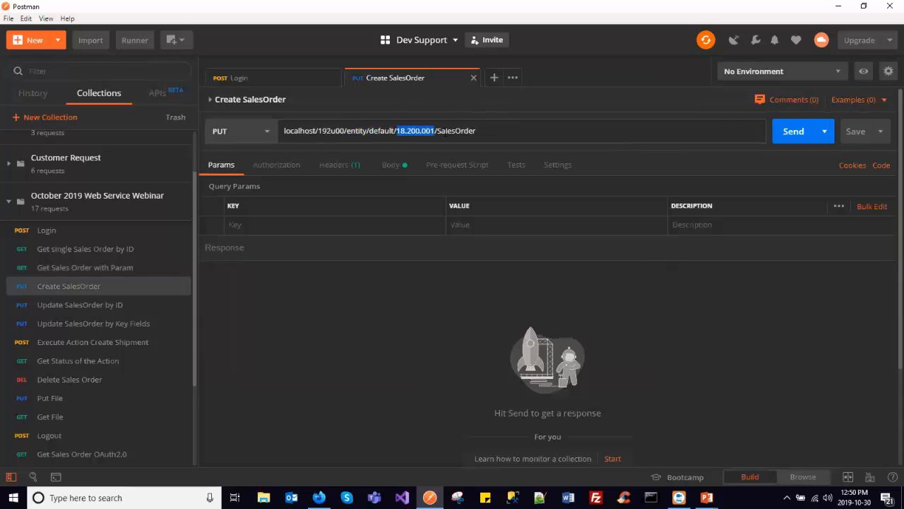
double_click(456, 130)
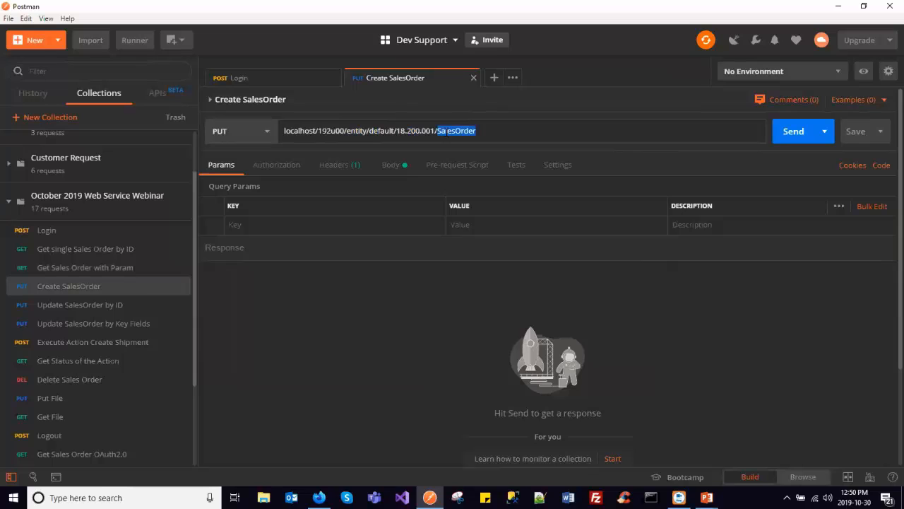
- Review the customer, description, detail lines and order type in the Create SalesOrder JSON body, and send the PUT request
click(392, 166)
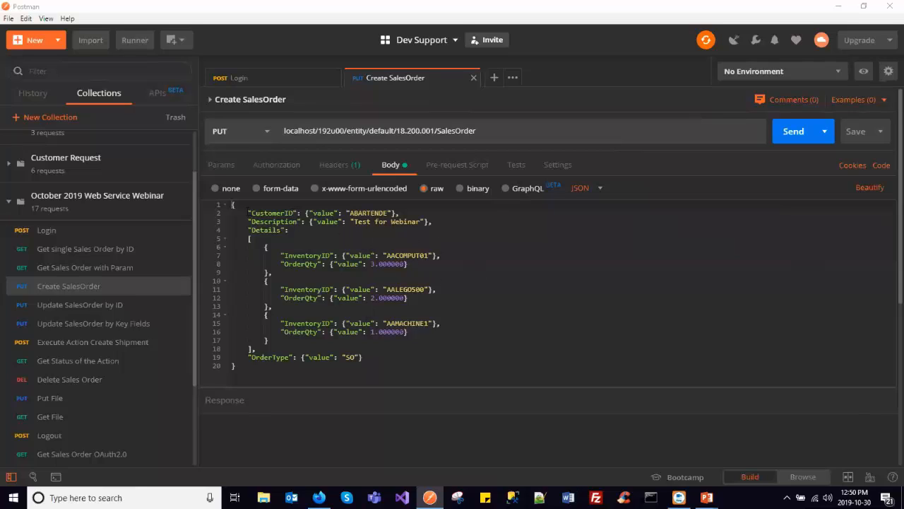
drag(247, 212, 410, 356)
click(409, 357)
triple_click(269, 357)
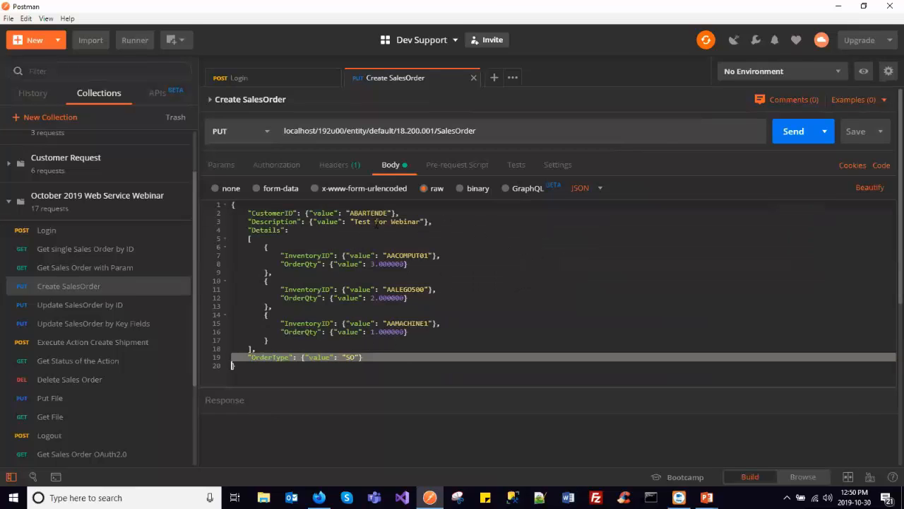
double_click(367, 213)
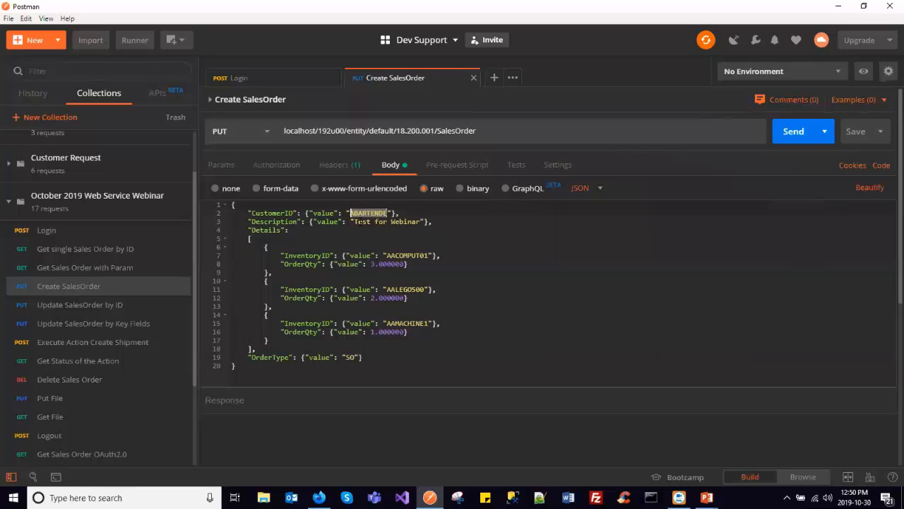
double_click(355, 221)
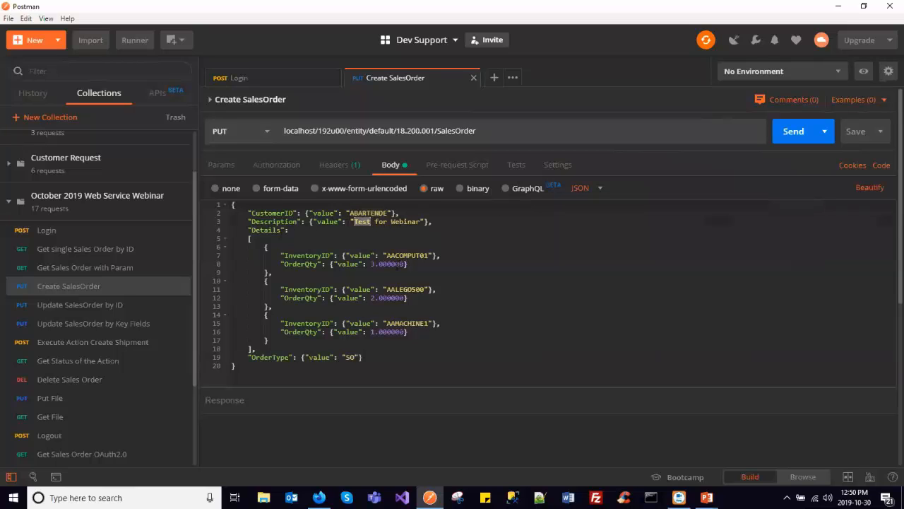
double_click(404, 255)
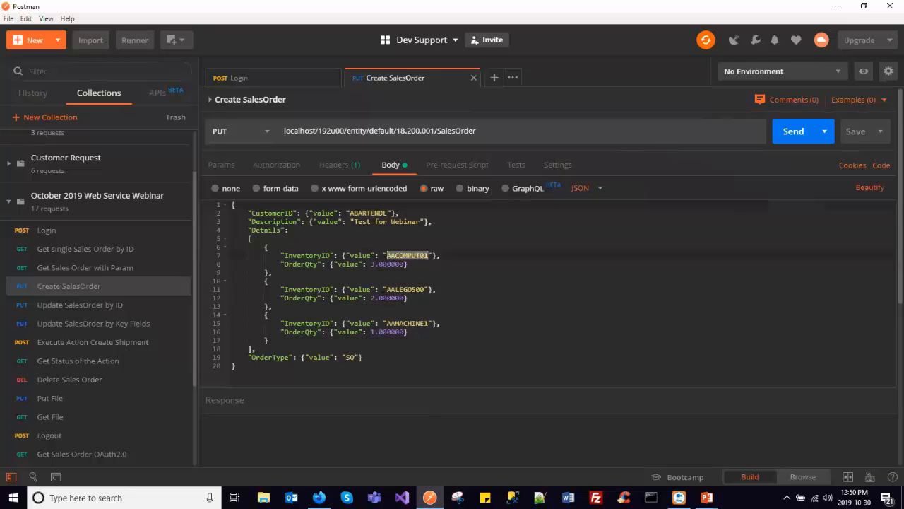
click(423, 225)
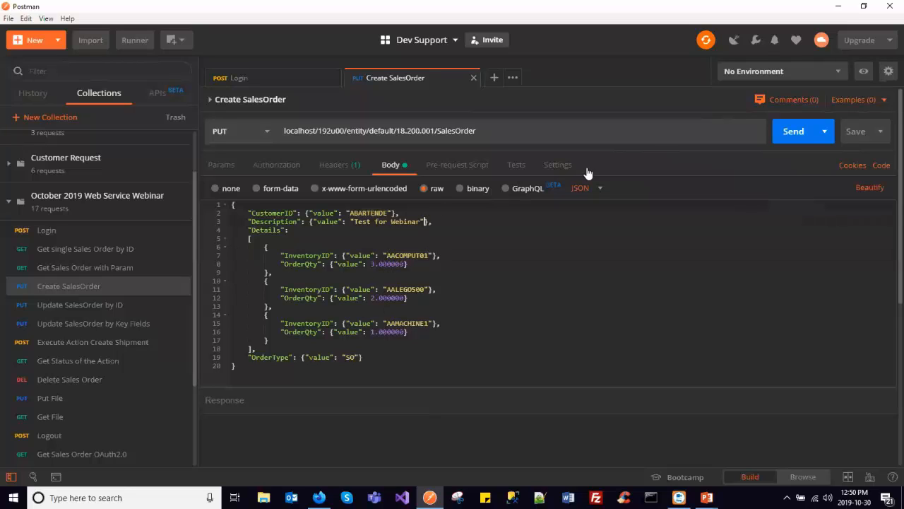
click(793, 131)
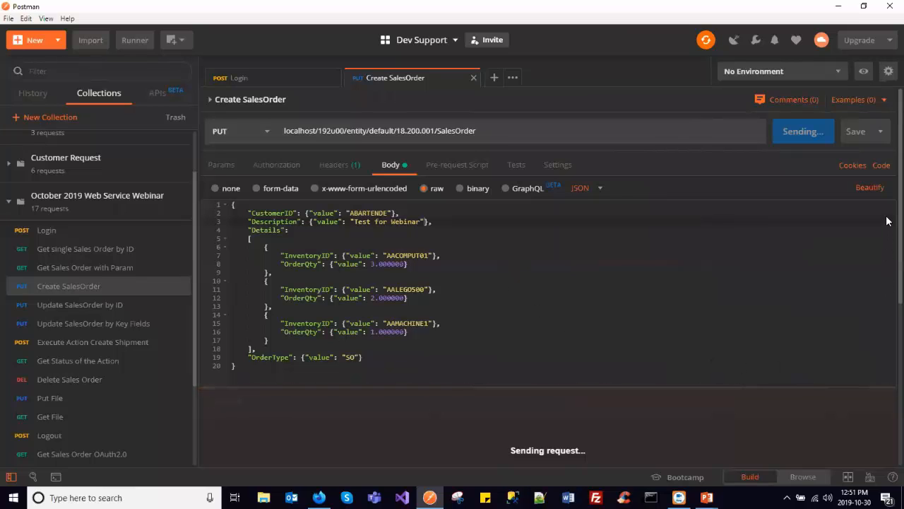
- Examine the Create SalesOrder response from the header through the detail lines, and copy the OrderNbr value of the new order
scroll(887, 205, down, 2)
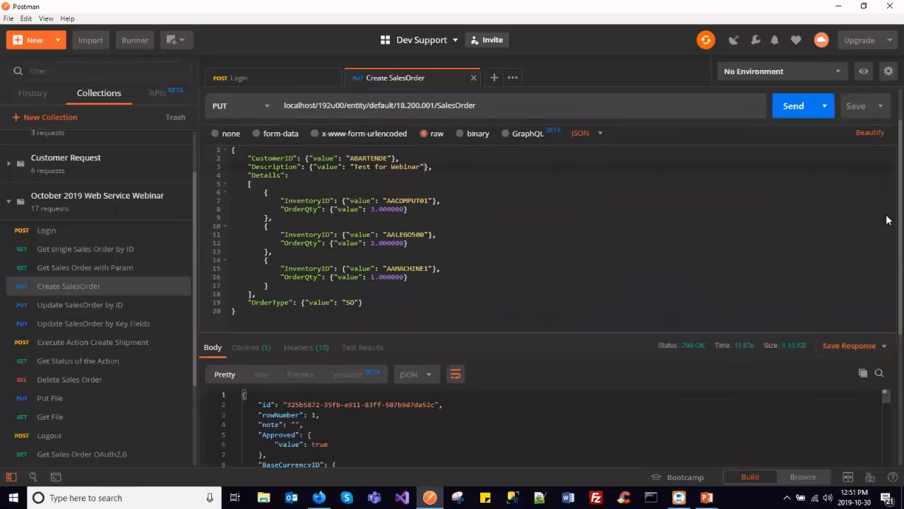
scroll(889, 226, down, 5)
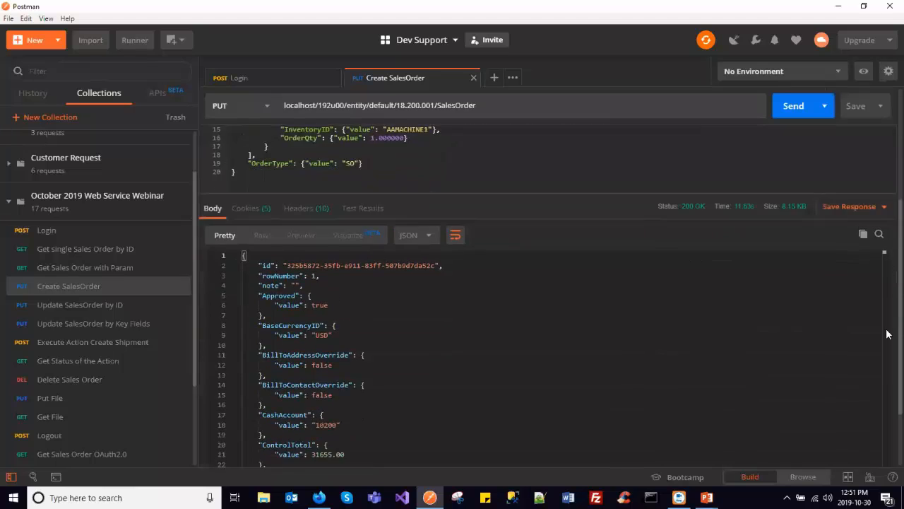
scroll(473, 321, down, 6)
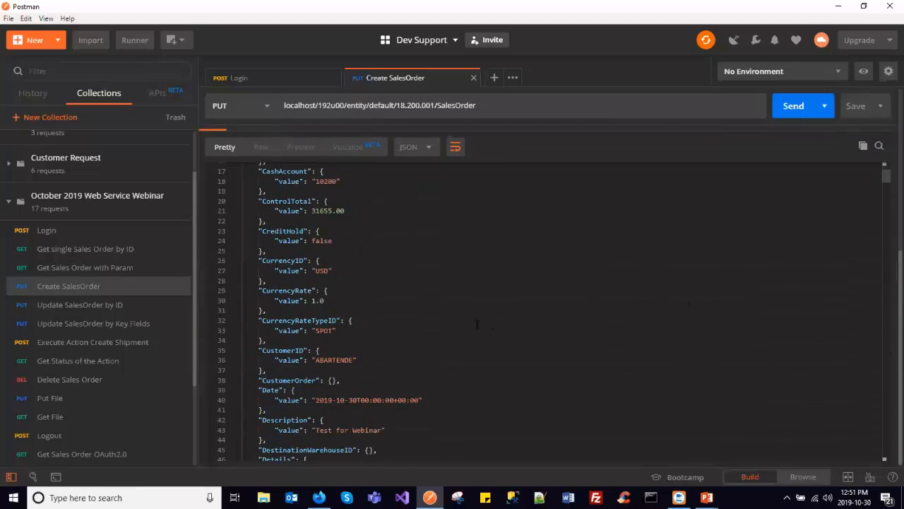
scroll(467, 323, down, 8)
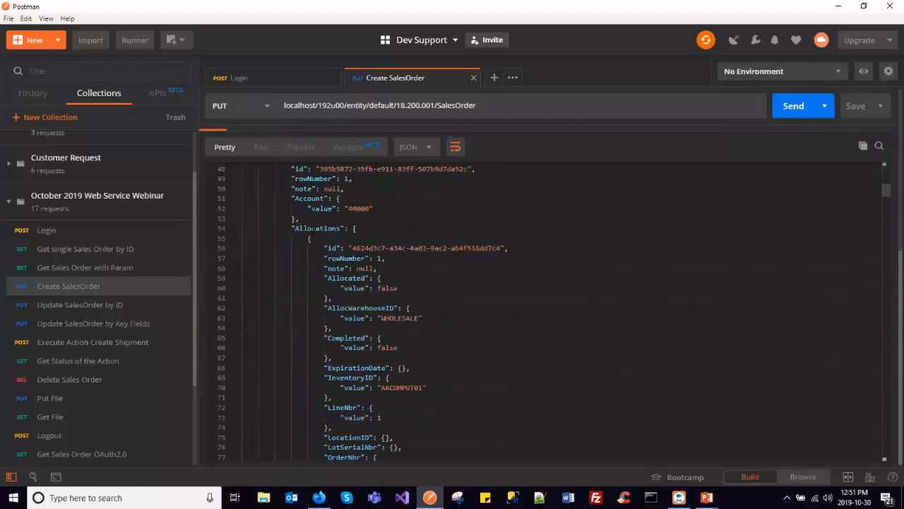
scroll(337, 264, down, 7)
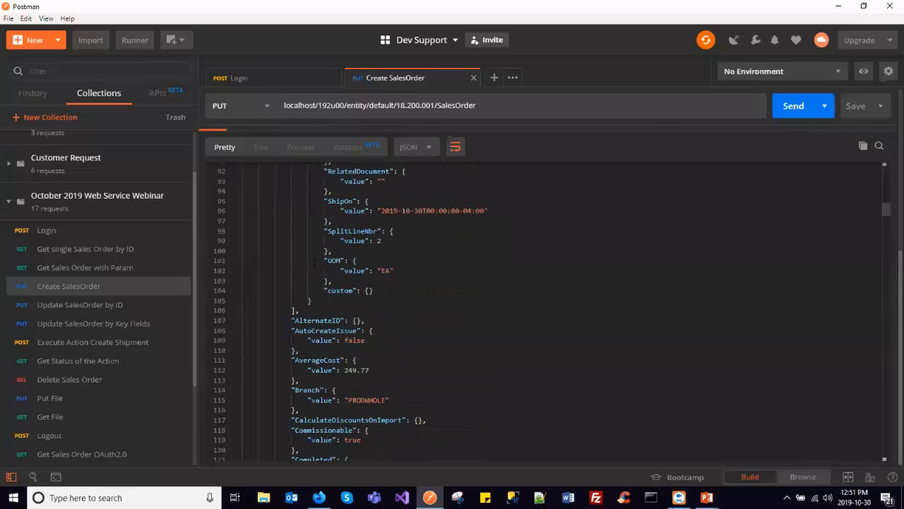
scroll(371, 280, down, 15)
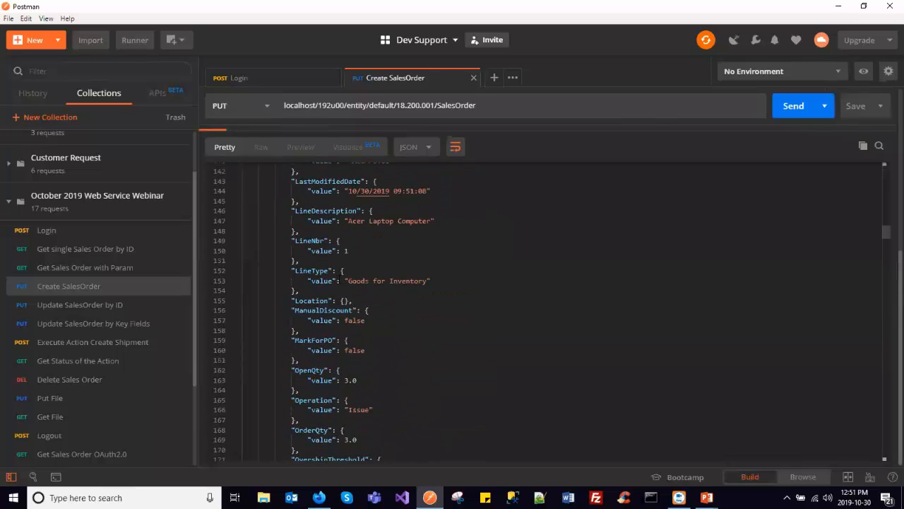
scroll(552, 311, down, 20)
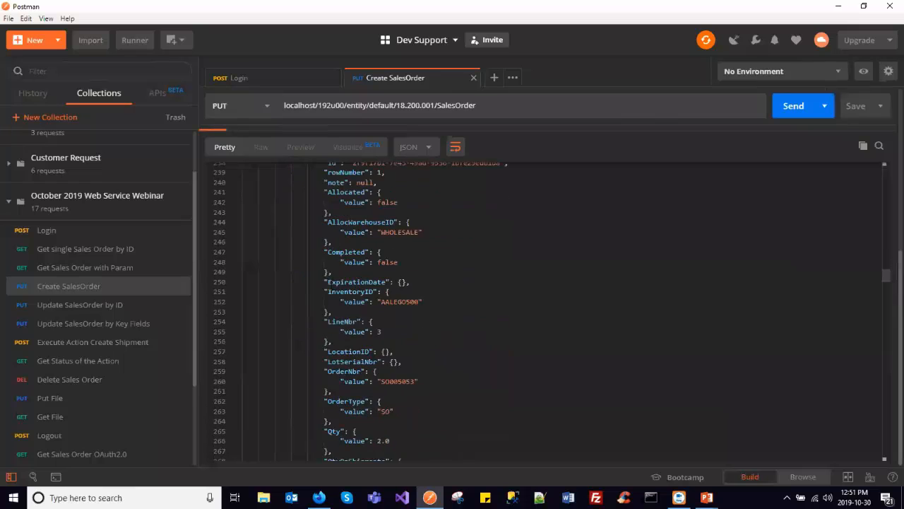
scroll(552, 311, down, 20)
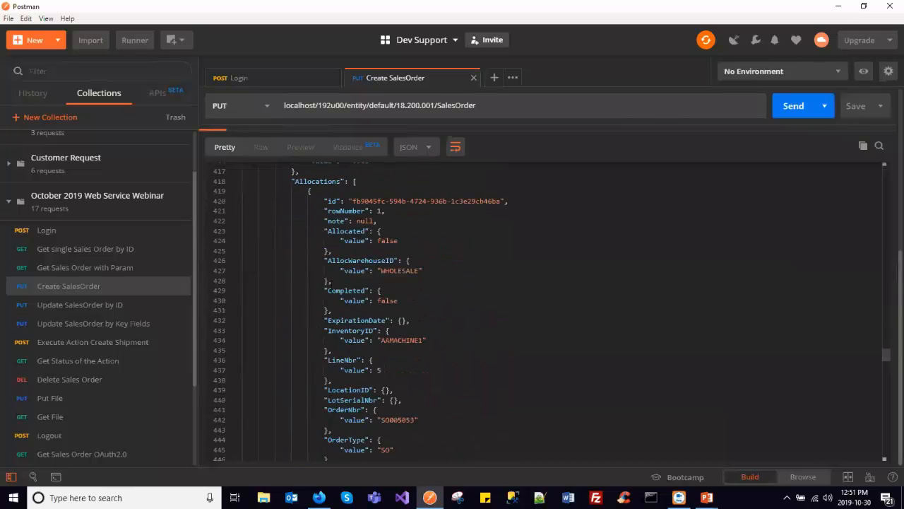
scroll(544, 311, down, 20)
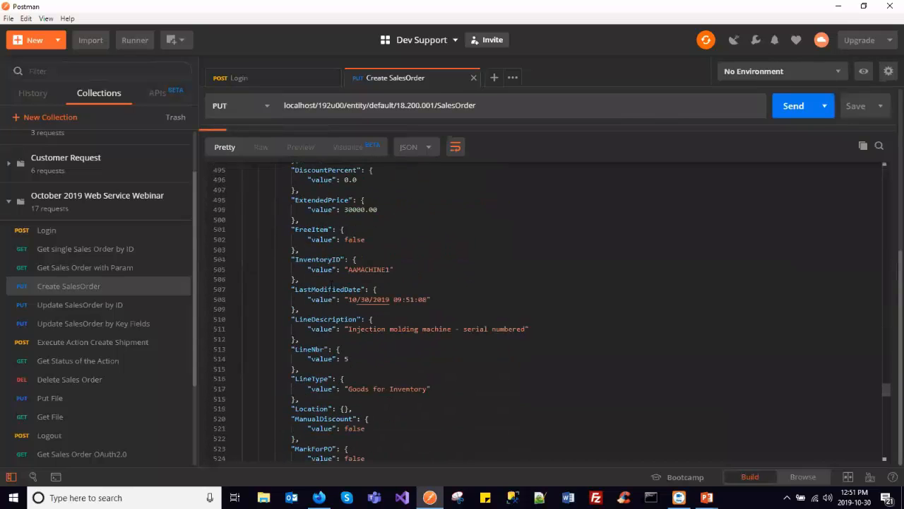
scroll(311, 304, down, 16)
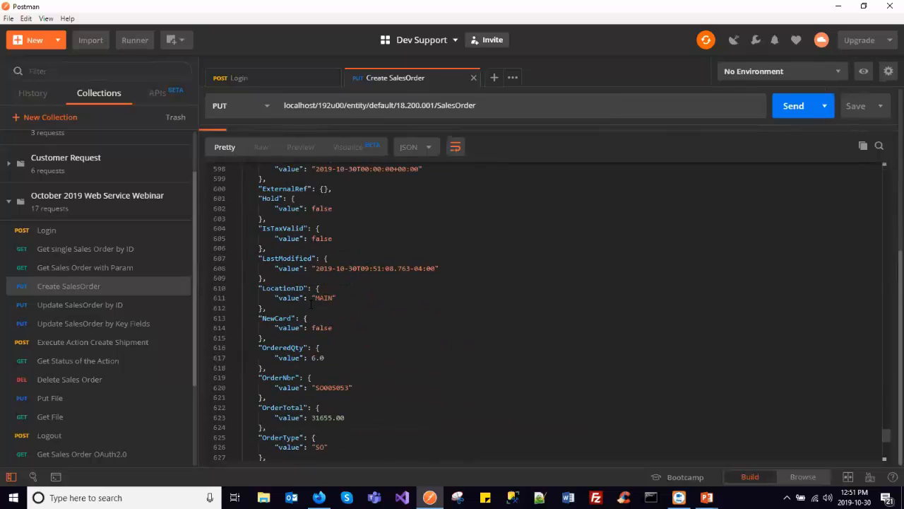
scroll(311, 304, up, 1)
double_click(339, 262)
key(ctrl+c)
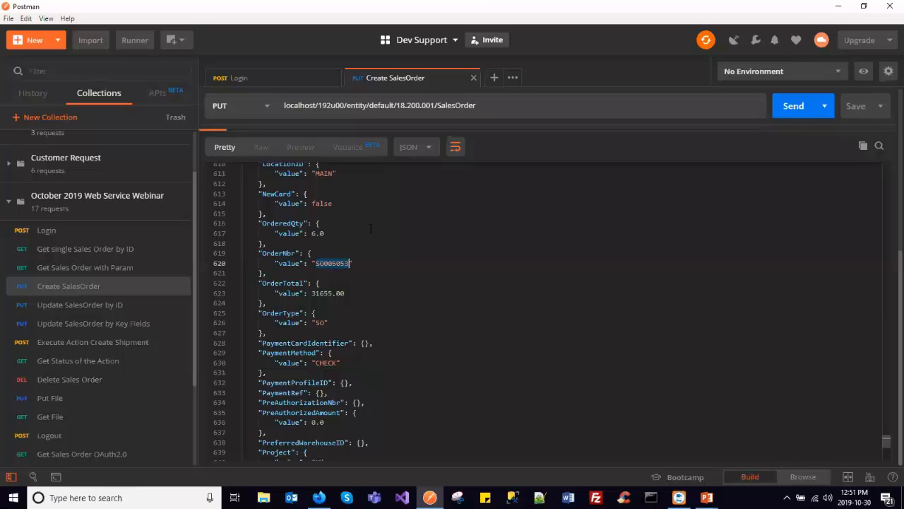
- Switch to Acumatica in Firefox, reload the expired Sales Orders page, and display the last sales order
click(324, 497)
click(360, 8)
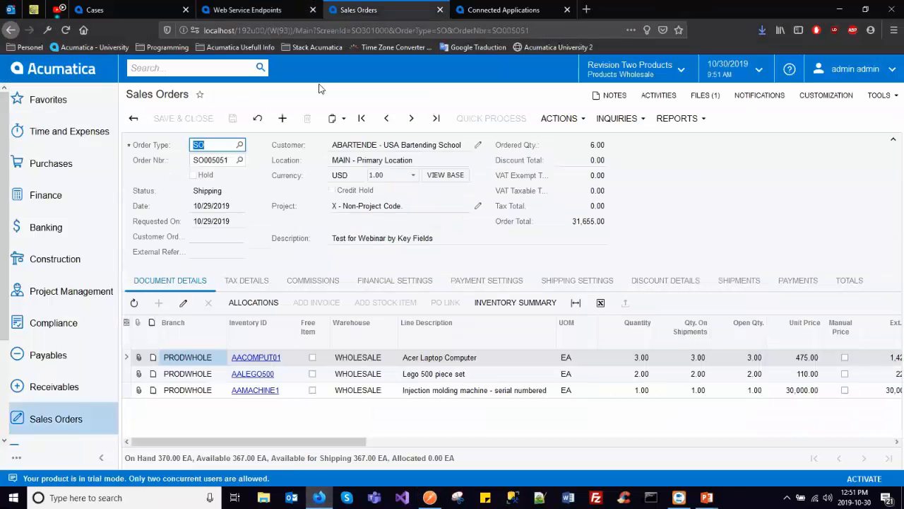
click(436, 120)
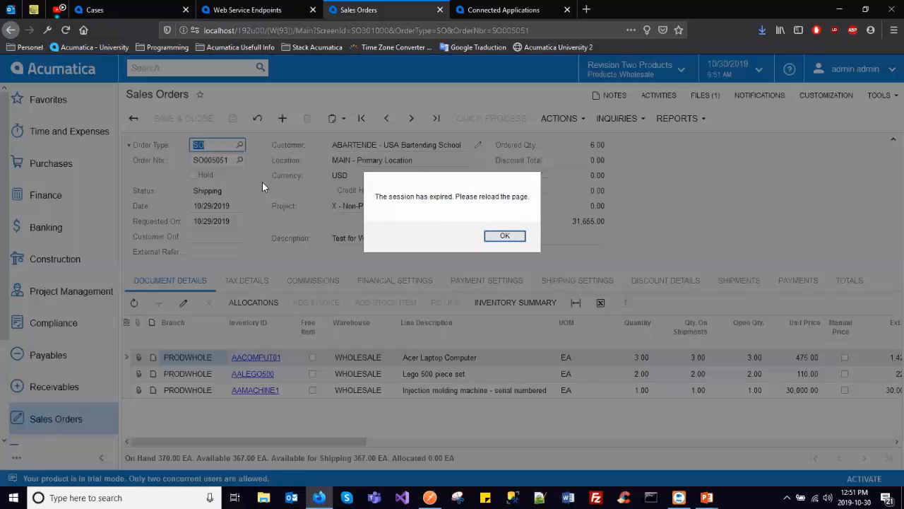
click(493, 238)
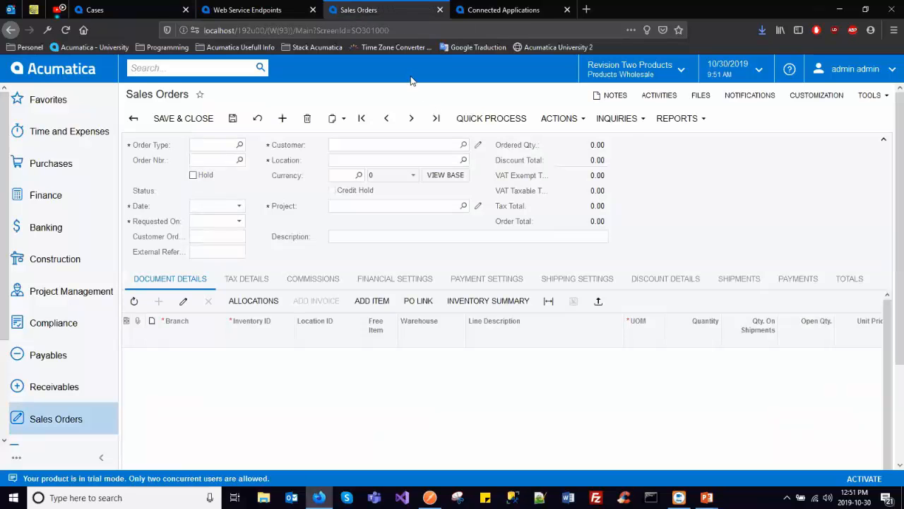
click(438, 119)
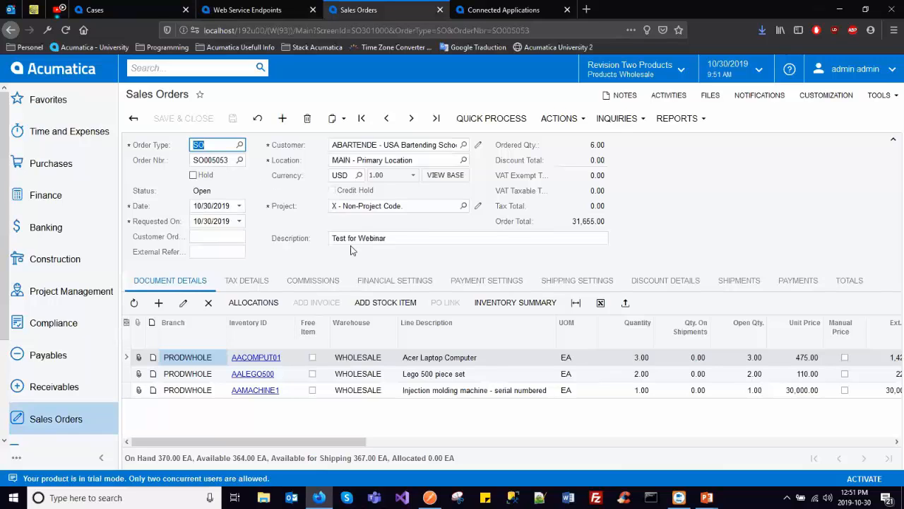
- Switch to Postman and replace the OrderNbr value in the Update SalesOrder by Key Fields body with the copied order number
key(alt+Tab)
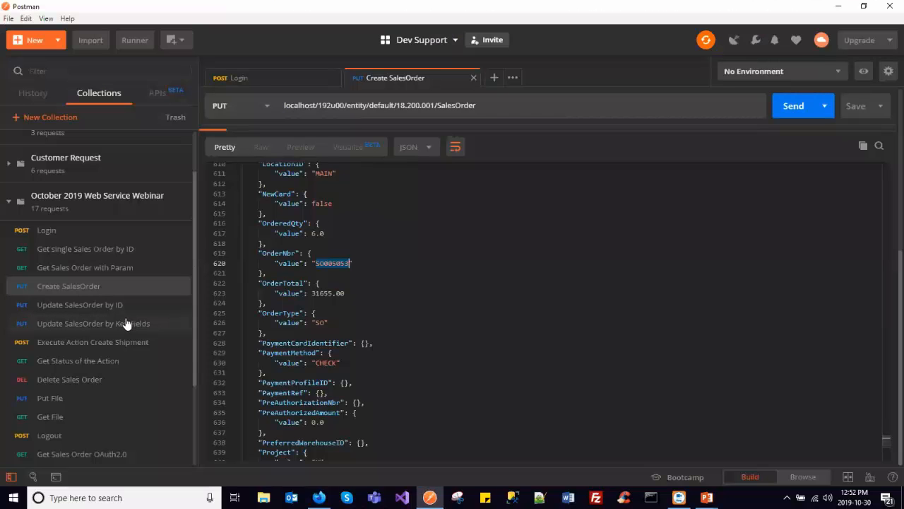
click(126, 323)
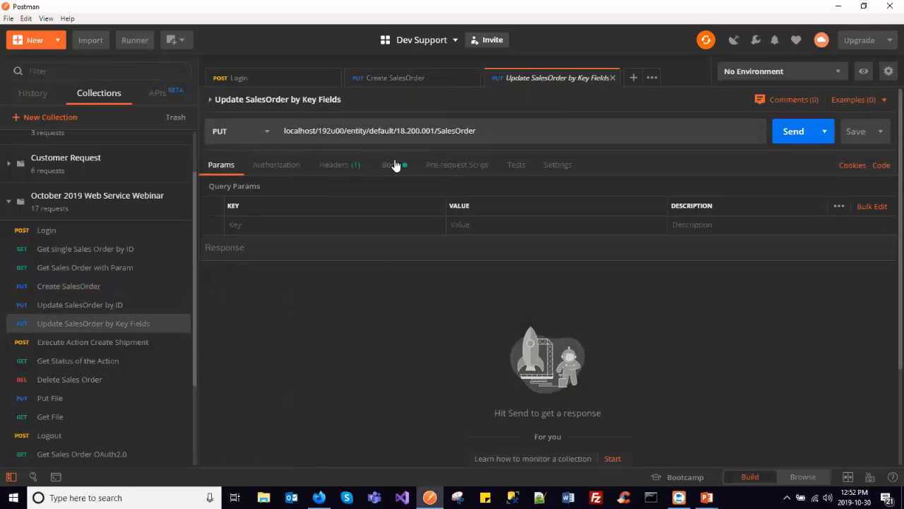
click(391, 164)
click(228, 205)
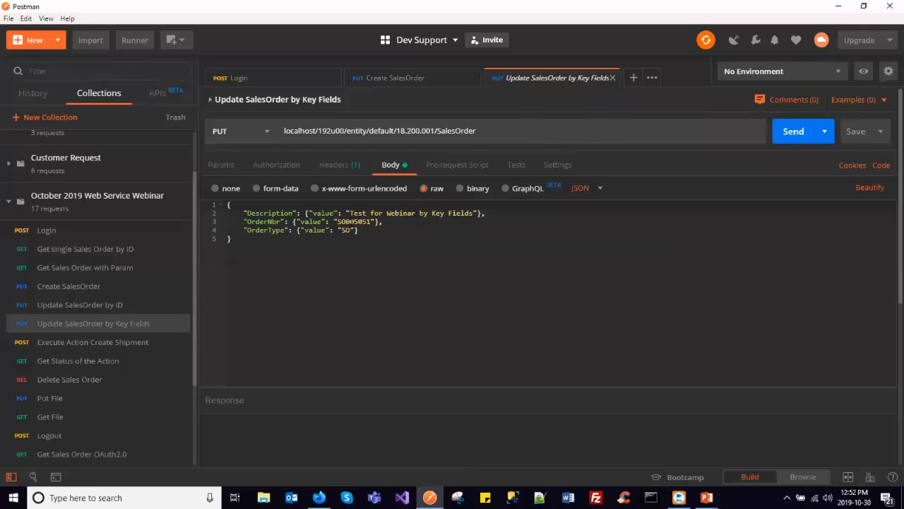
double_click(350, 222)
key(ctrl+v)
- Review the OrderType, OrderNbr and Description fields in the body, and send the Update SalesOrder by Key Fields request
double_click(271, 231)
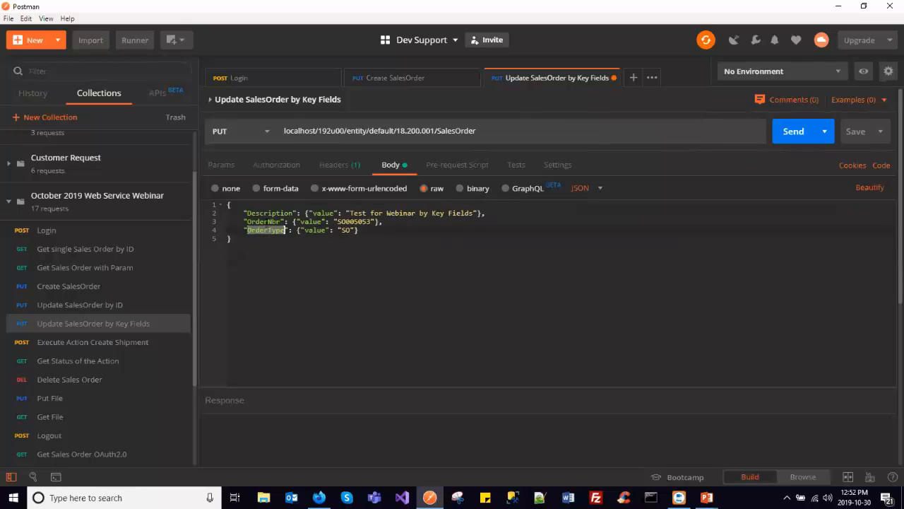
double_click(272, 222)
double_click(276, 213)
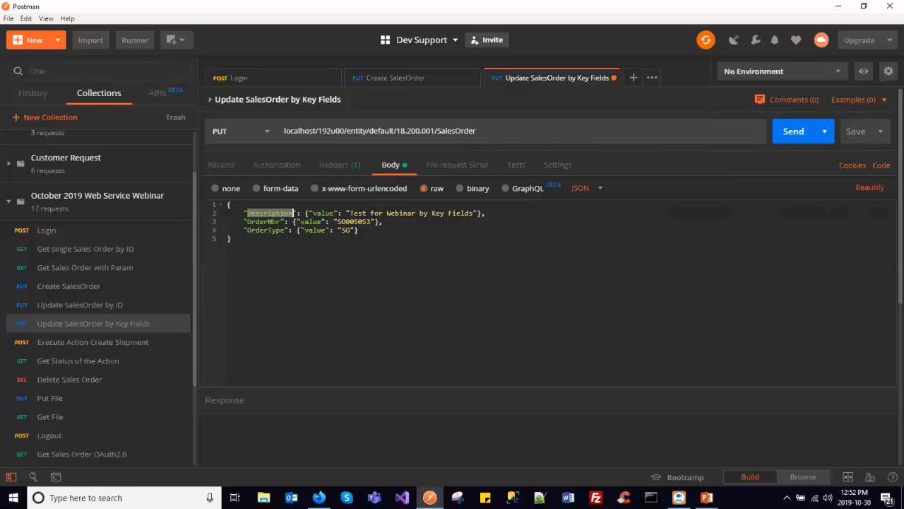
click(811, 130)
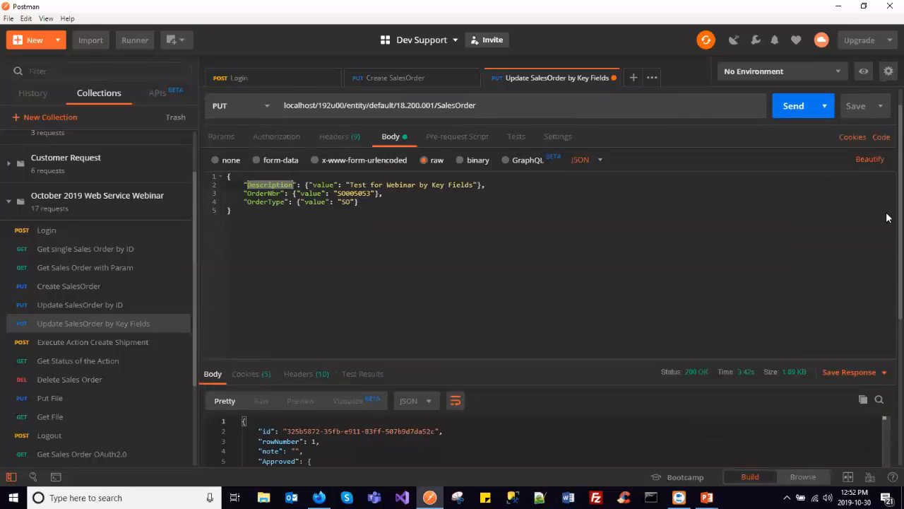
- Check the Description in the update response, and refresh the sales order in Acumatica to compare its description
scroll(465, 362, down, 5)
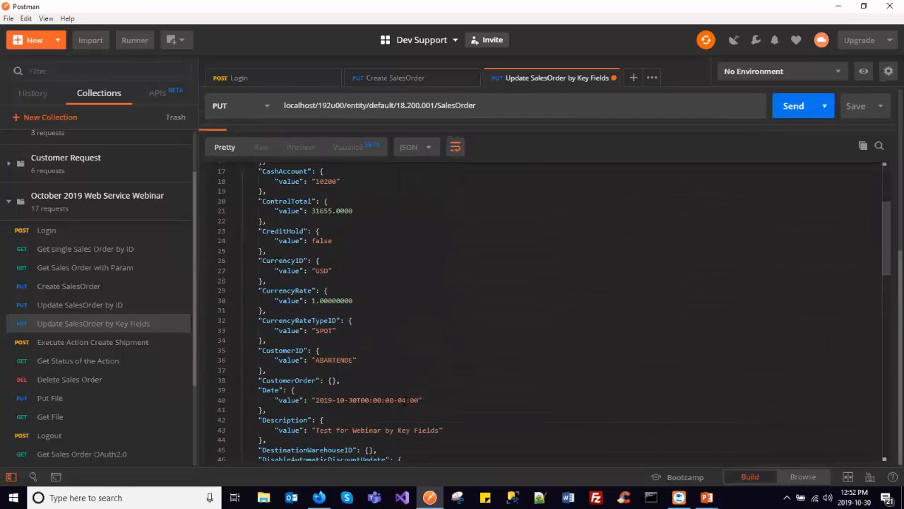
scroll(364, 375, down, 2)
key(alt+Tab)
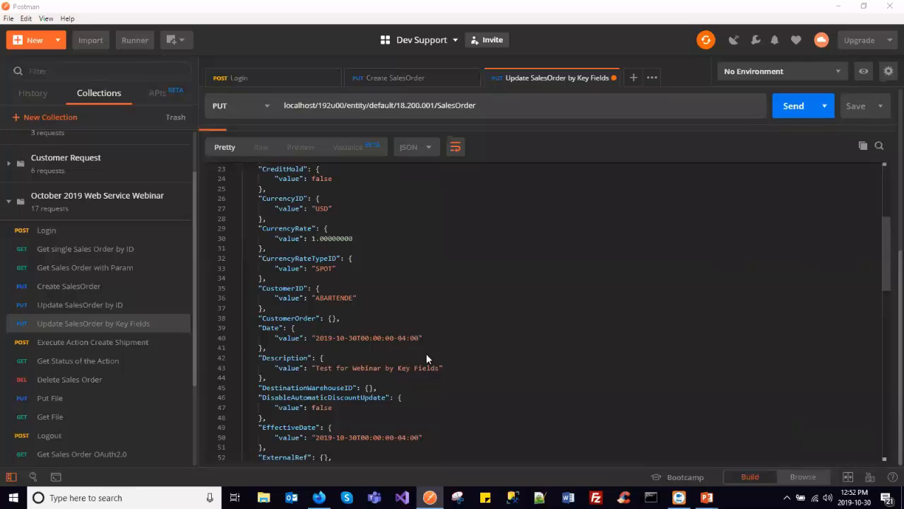
click(258, 121)
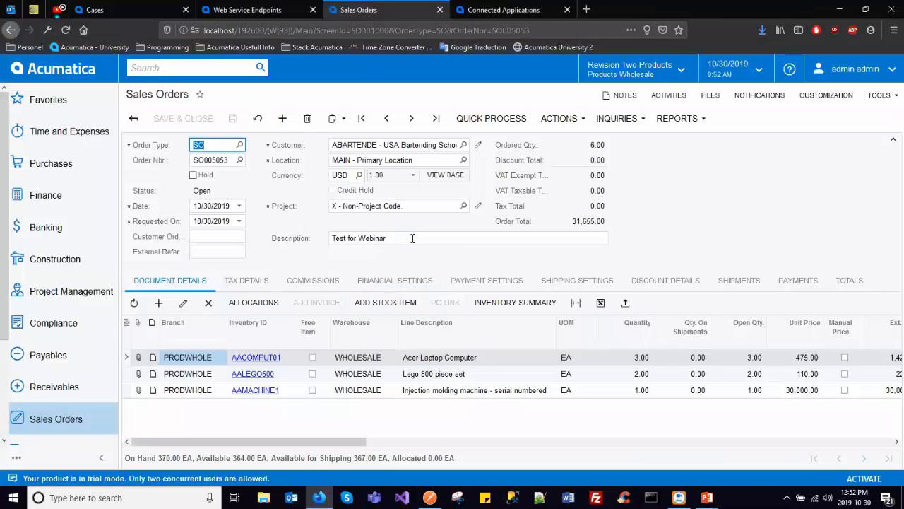
- Switch back to Postman, review the OrderNbr in the request body, and copy the id value from the response
key(alt+Tab)
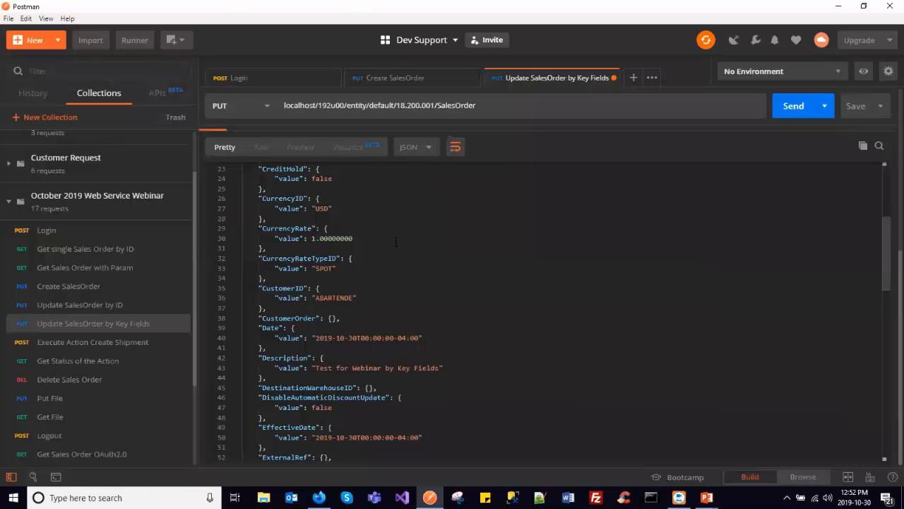
scroll(396, 242, up, 10)
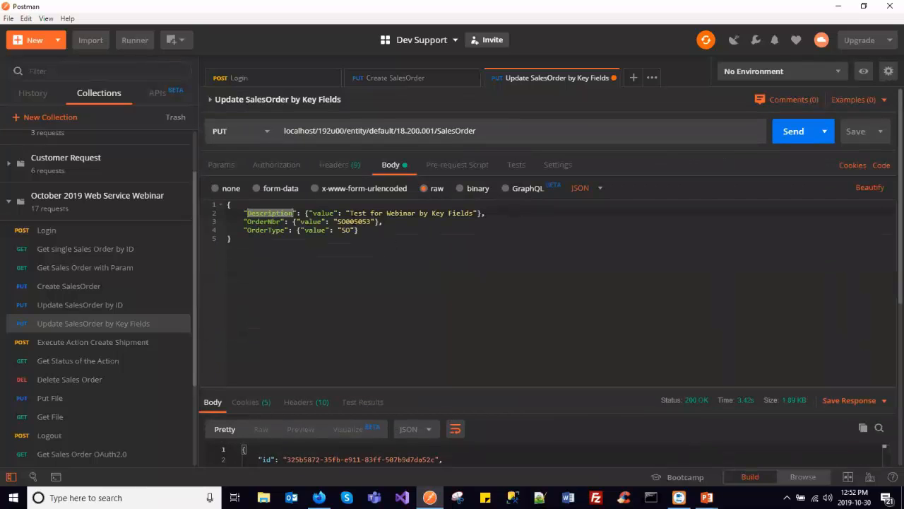
double_click(370, 221)
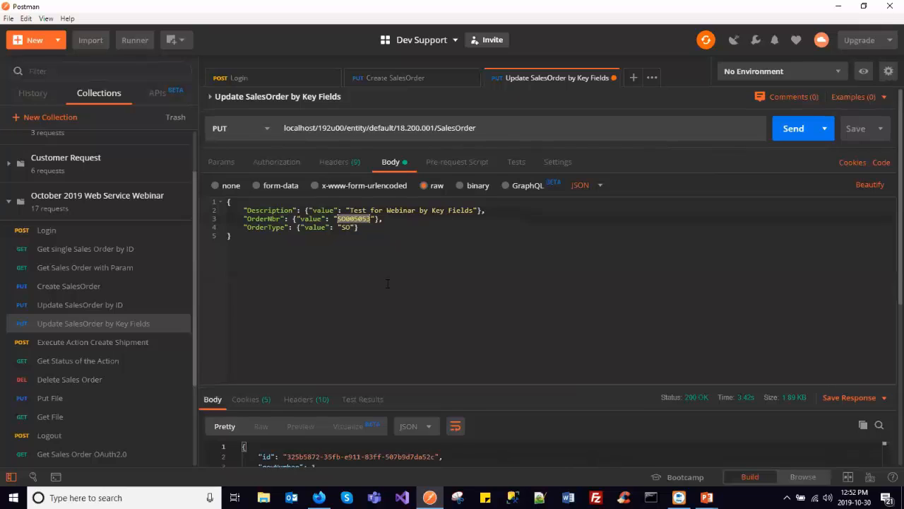
scroll(387, 283, down, 3)
drag(287, 403, 437, 403)
key(ctrl+c)
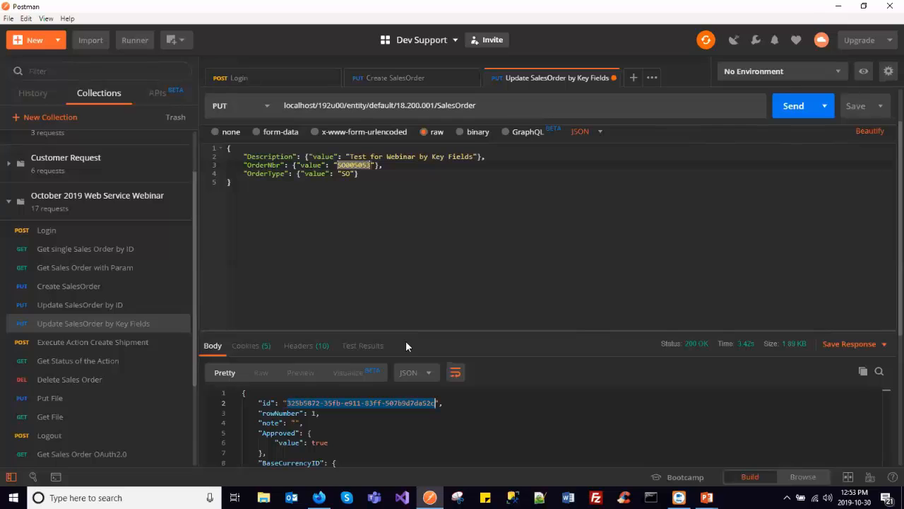
- Open the Update SalesOrder by ID request and replace the id value in its body with the copied id
click(83, 305)
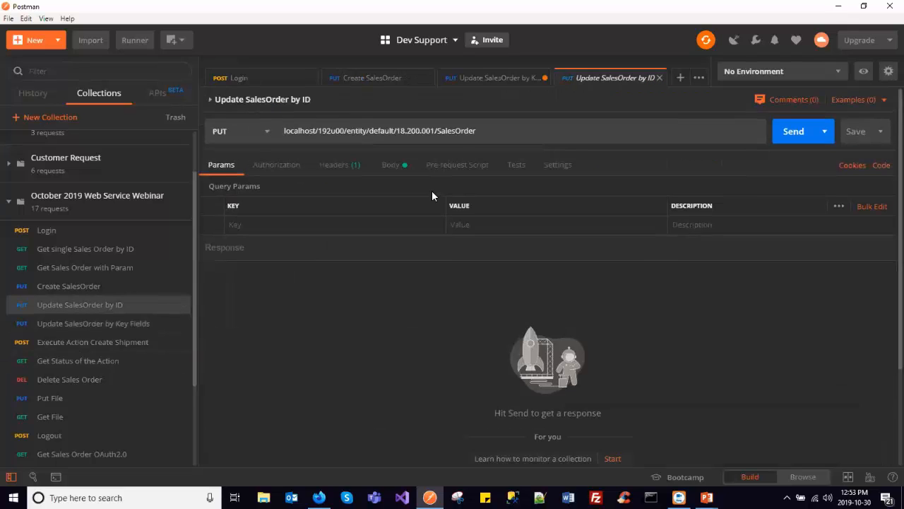
click(387, 168)
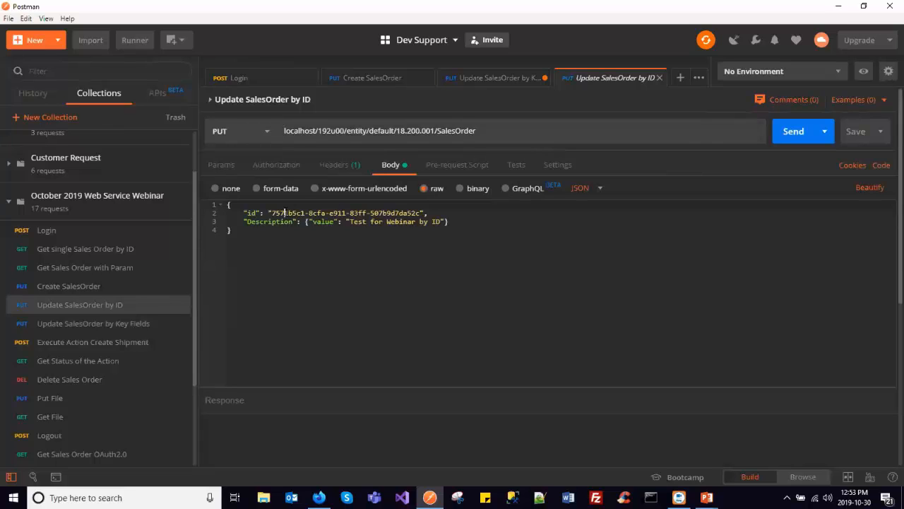
drag(272, 213, 422, 213)
key(ctrl+v)
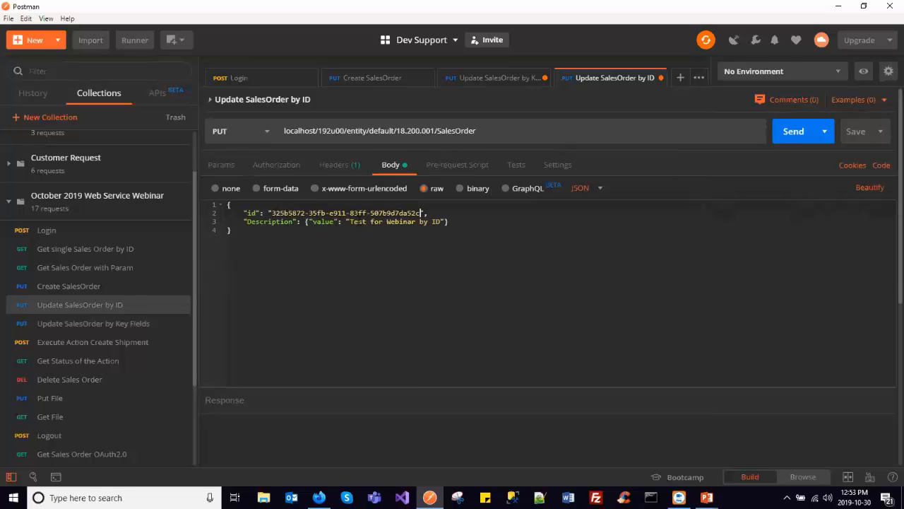
- Review the id line in the JSON body, send the Update SalesOrder by ID request, and view its response
drag(272, 213, 421, 212)
click(438, 212)
drag(414, 213, 244, 213)
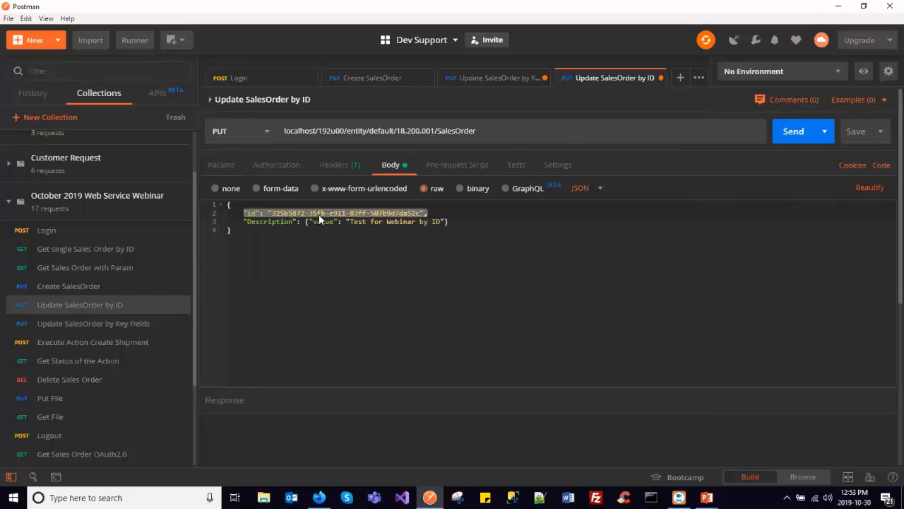
double_click(252, 212)
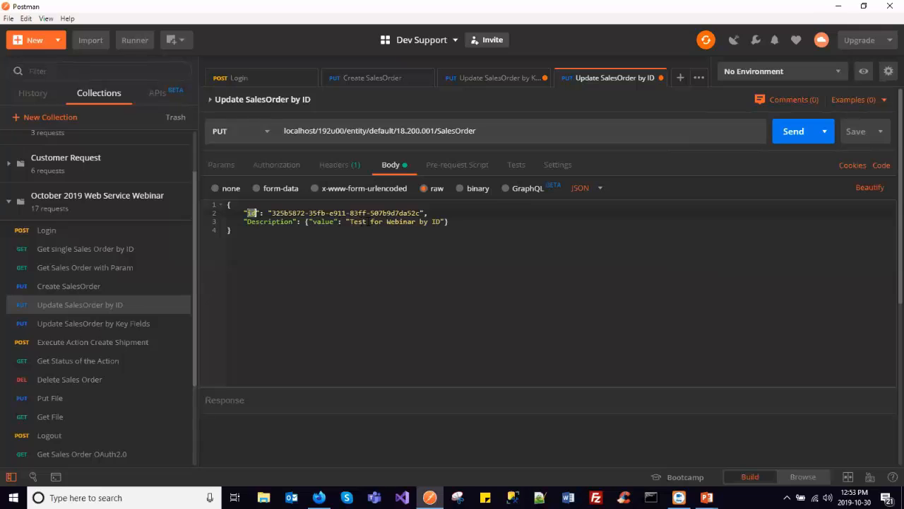
click(784, 132)
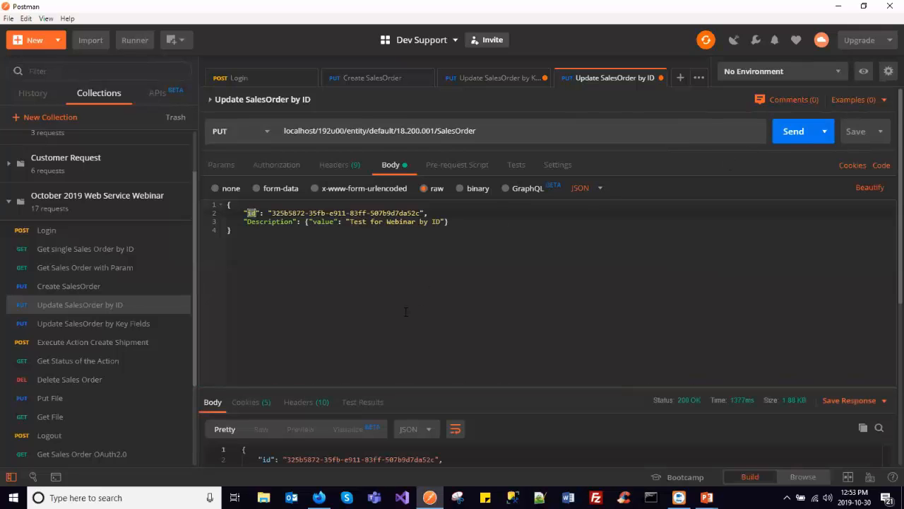
scroll(500, 263, down, 4)
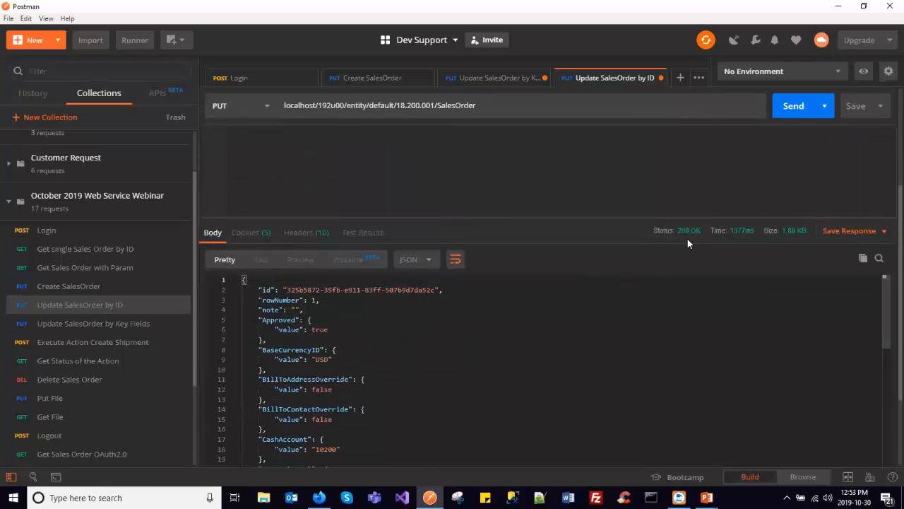
- Check the Description in the response, and refresh the sales order in Acumatica to compare its description
scroll(479, 349, down, 5)
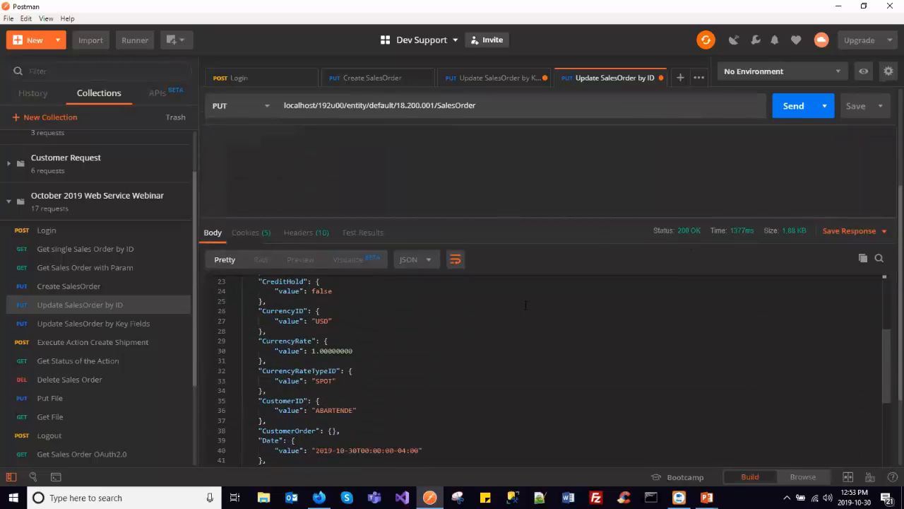
scroll(479, 349, down, 1)
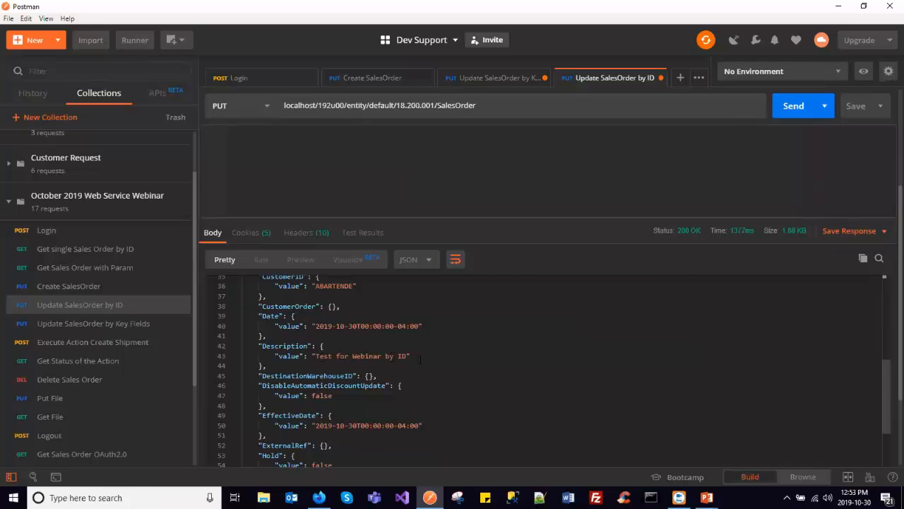
key(alt+Tab)
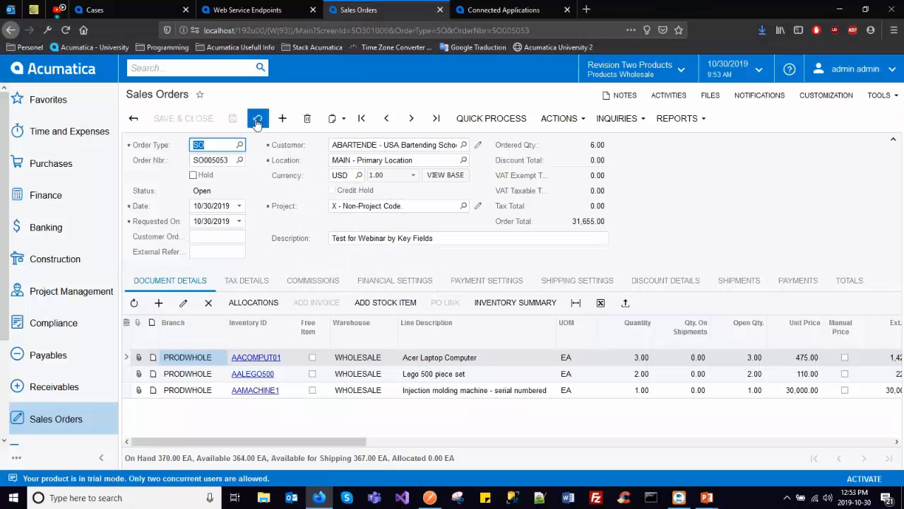
click(258, 119)
- Return to Postman, open the Execute Action Create Shipment request, and review its URL from the instance address through the endpoint, version, entity and action name
key(alt+Tab)
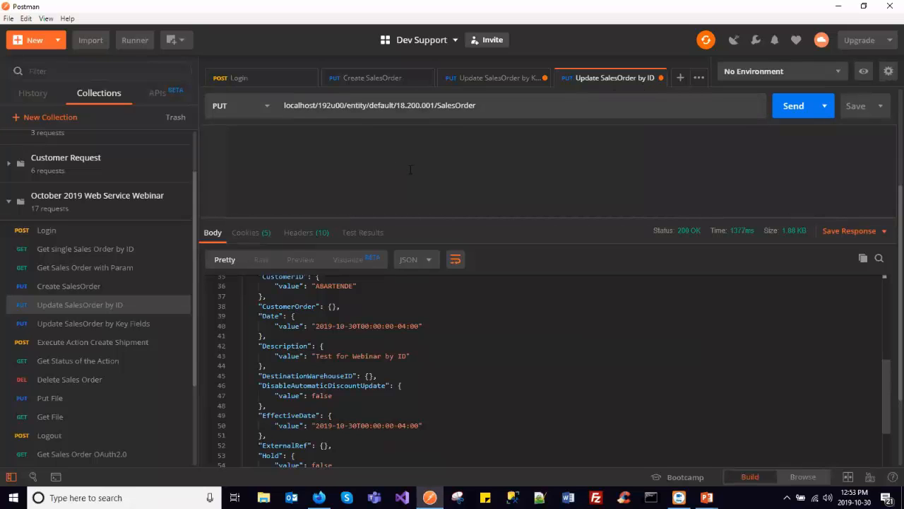
click(139, 345)
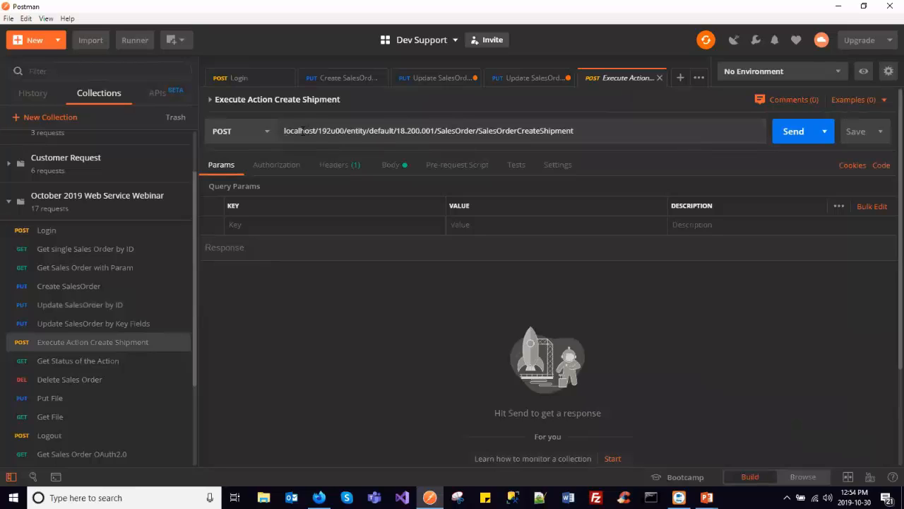
double_click(302, 131)
drag(303, 130, 343, 131)
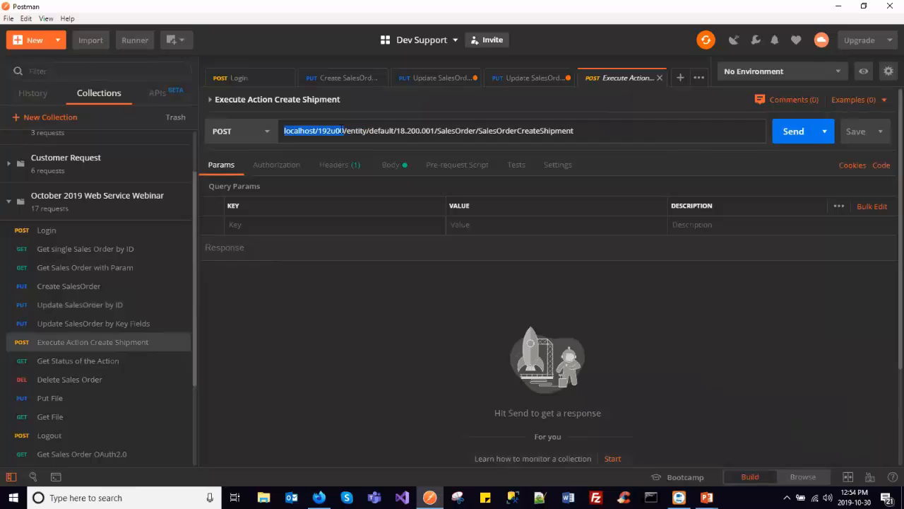
double_click(356, 131)
double_click(385, 130)
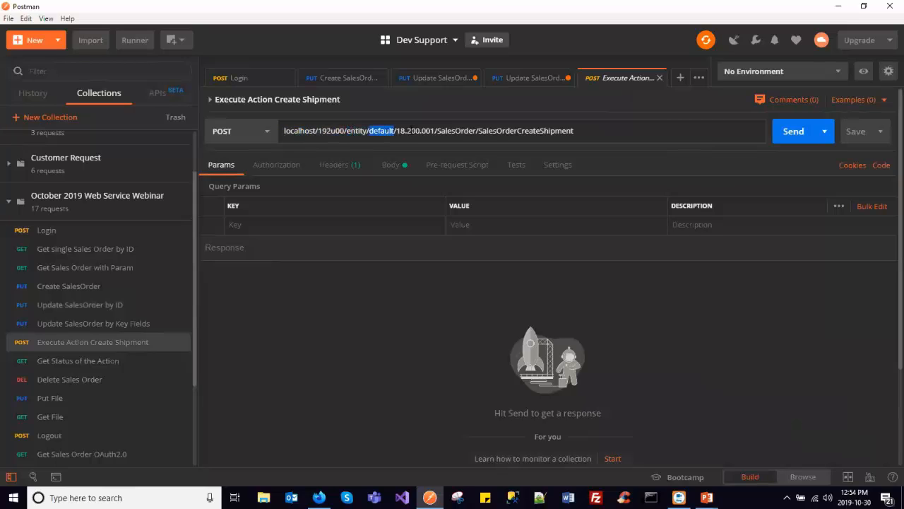
double_click(401, 131)
double_click(457, 131)
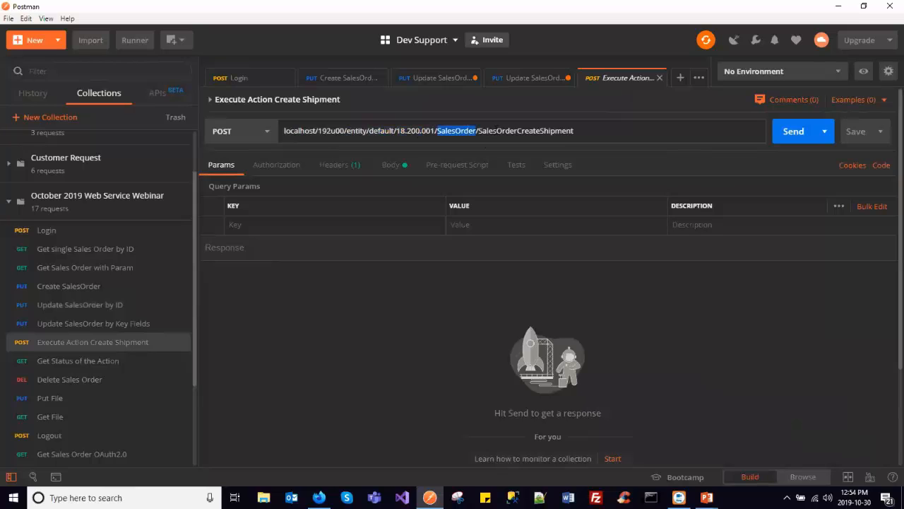
double_click(499, 130)
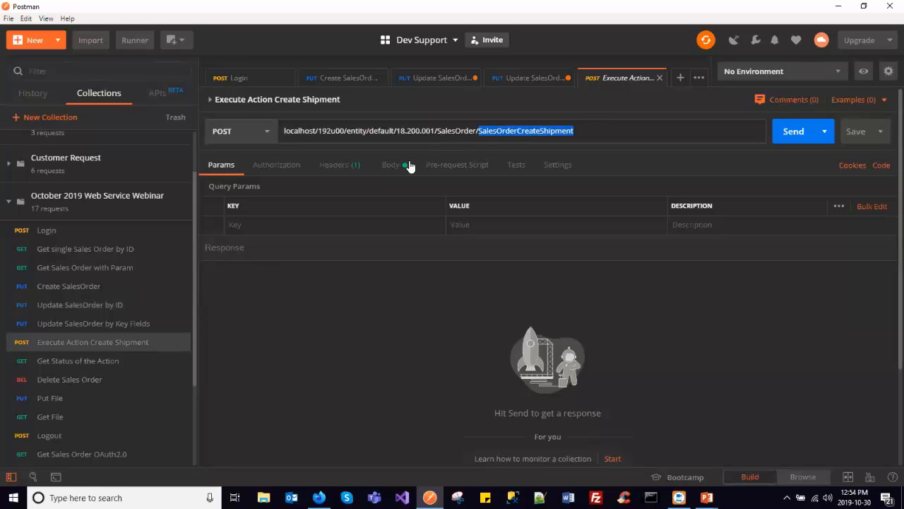
- Show the body of the Create Shipment request and examine its entity id and the WarehouseID entry under parameters
click(391, 164)
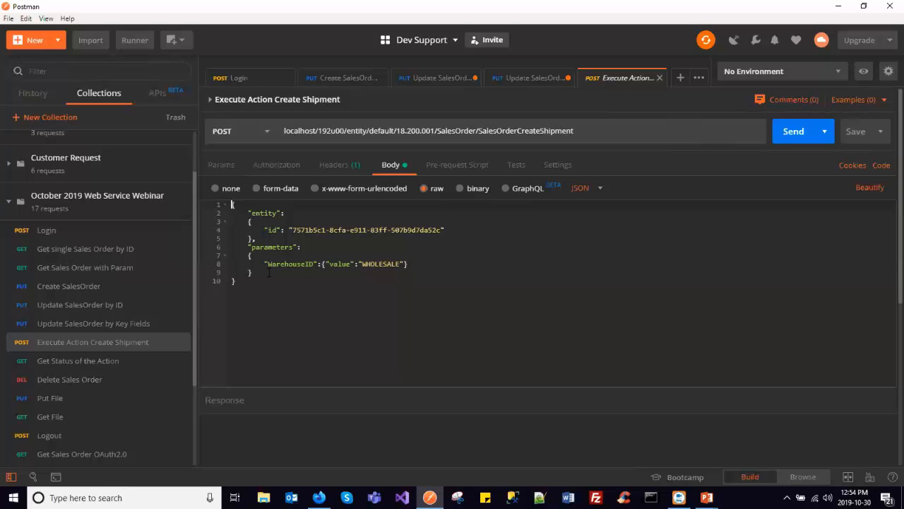
double_click(263, 213)
double_click(383, 264)
double_click(263, 249)
drag(264, 249, 291, 273)
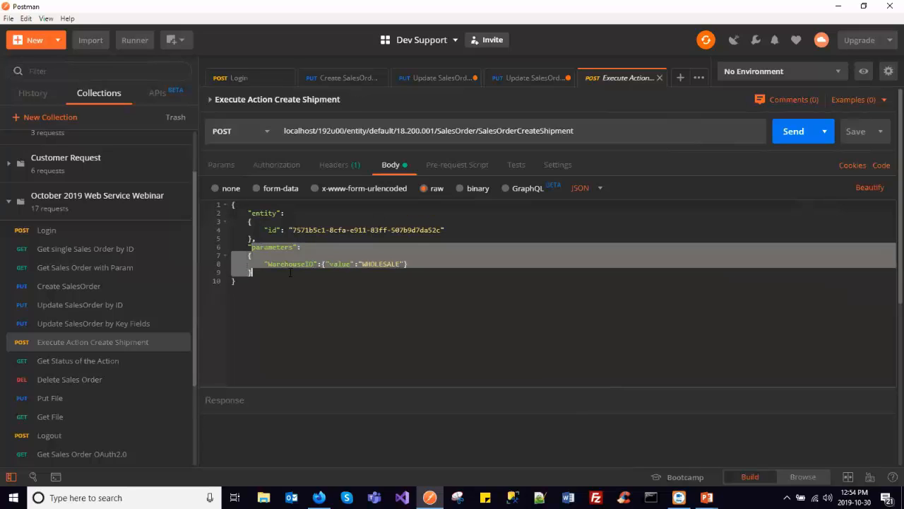
click(292, 273)
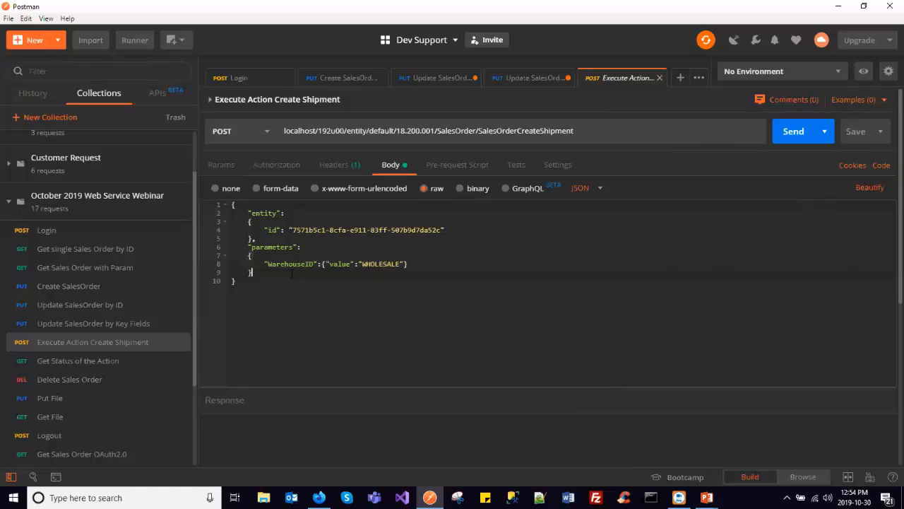
- In Acumatica, run Create Shipment on the sales order to view the Shipment Date and Warehouse ID parameters, and close the dialog without confirming
key(alt+Tab)
click(542, 118)
click(567, 139)
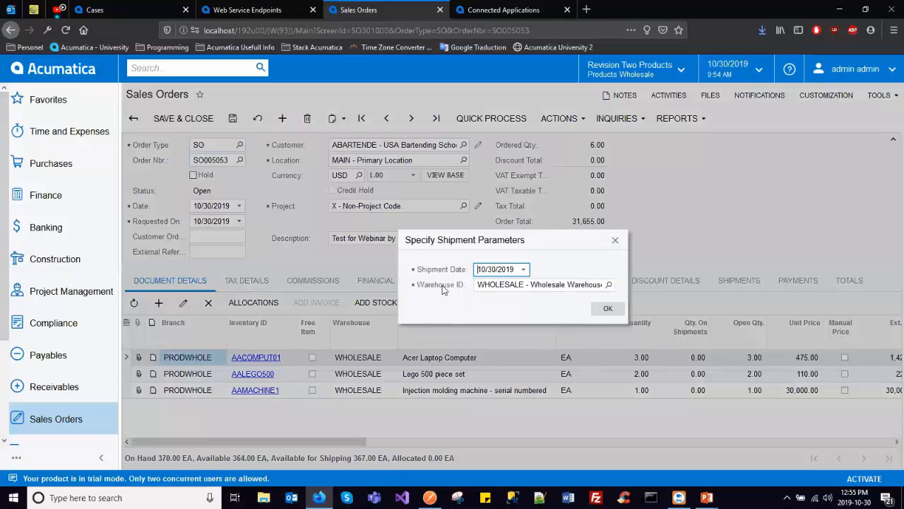
click(507, 283)
click(615, 240)
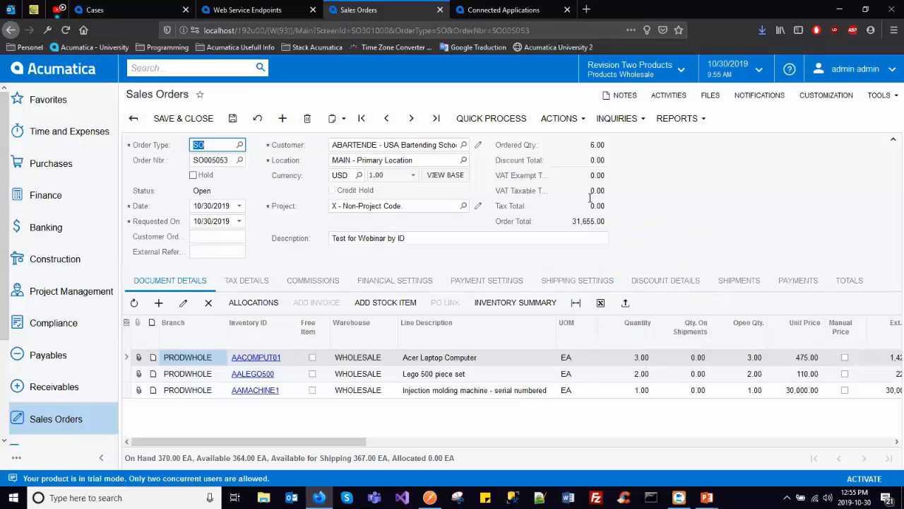
- In Postman, copy the id from the Update SalesOrder by ID body and replace the entity id in the Execute Action Create Shipment body with it
key(alt+Tab)
click(523, 77)
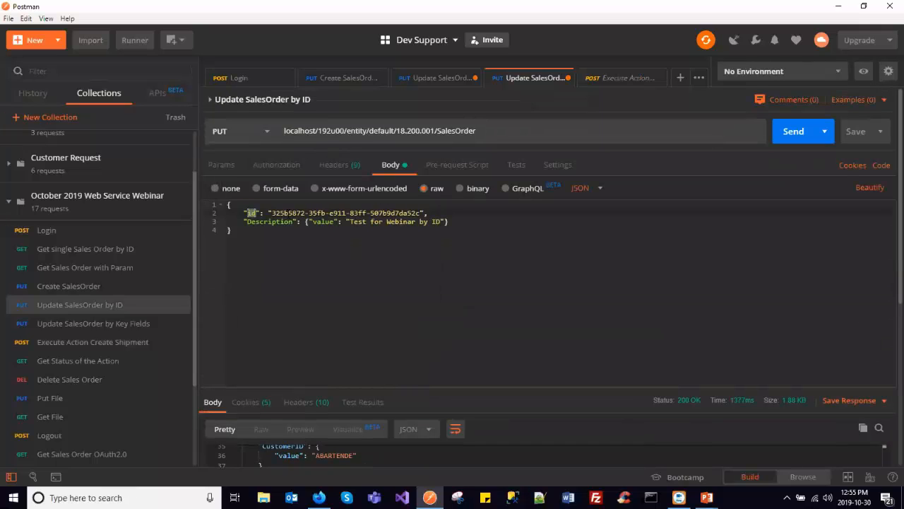
drag(272, 213, 422, 212)
key(ctrl+c)
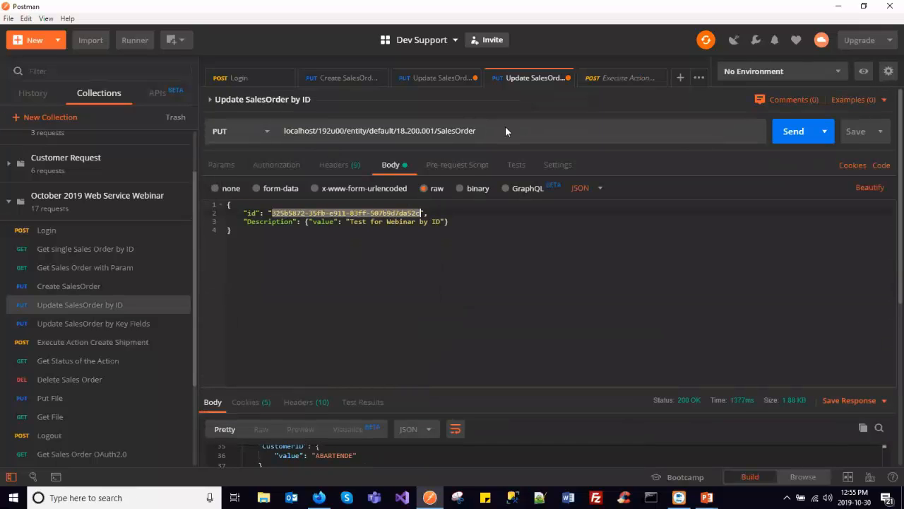
click(604, 80)
drag(292, 230, 443, 230)
key(ctrl+v)
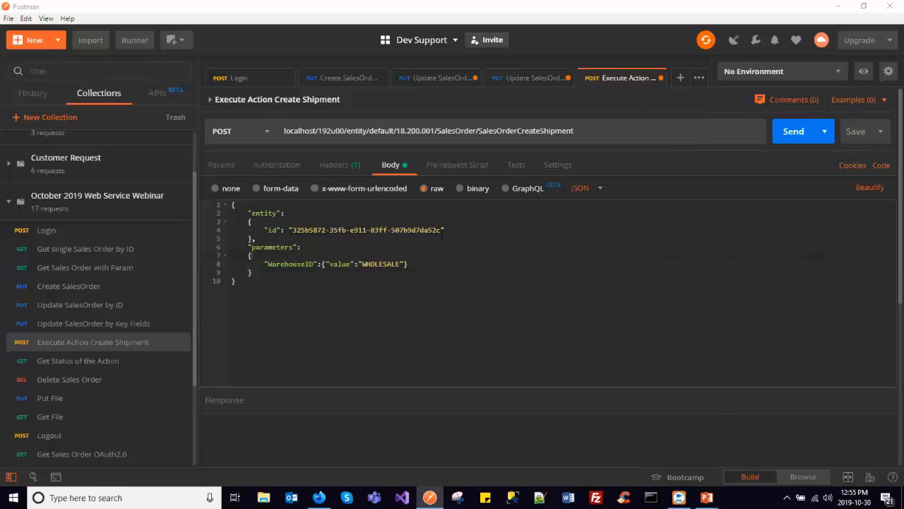
- Send the Create Shipment request, check its response status, and copy the Location value from the response headers
click(788, 134)
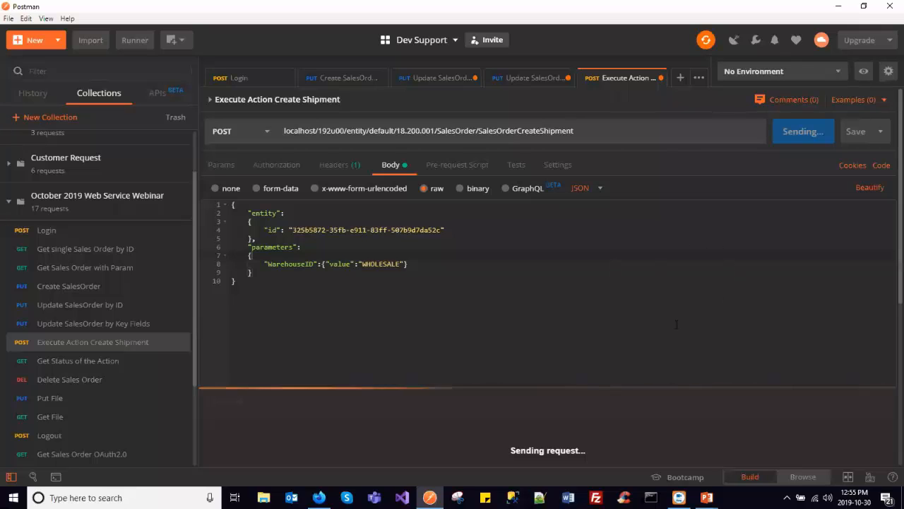
mouse_move(668, 405)
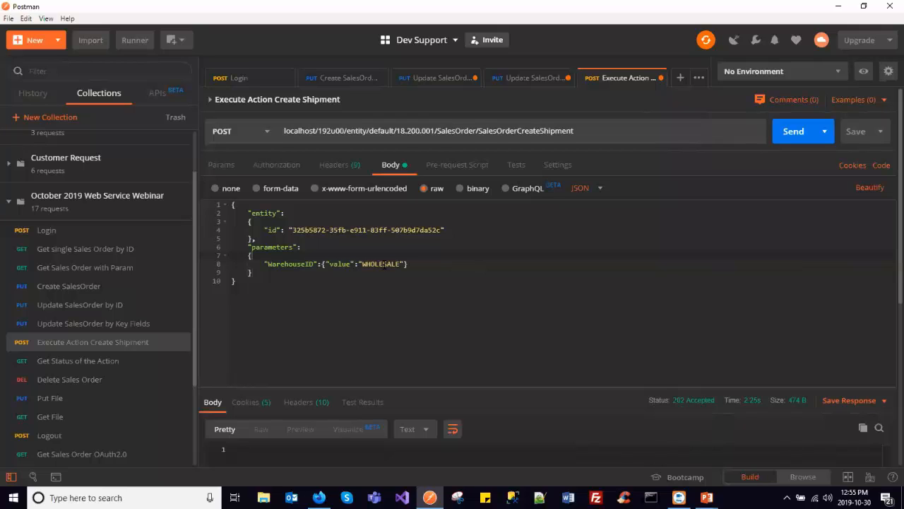
scroll(384, 264, down, 1)
scroll(384, 264, down, 1)
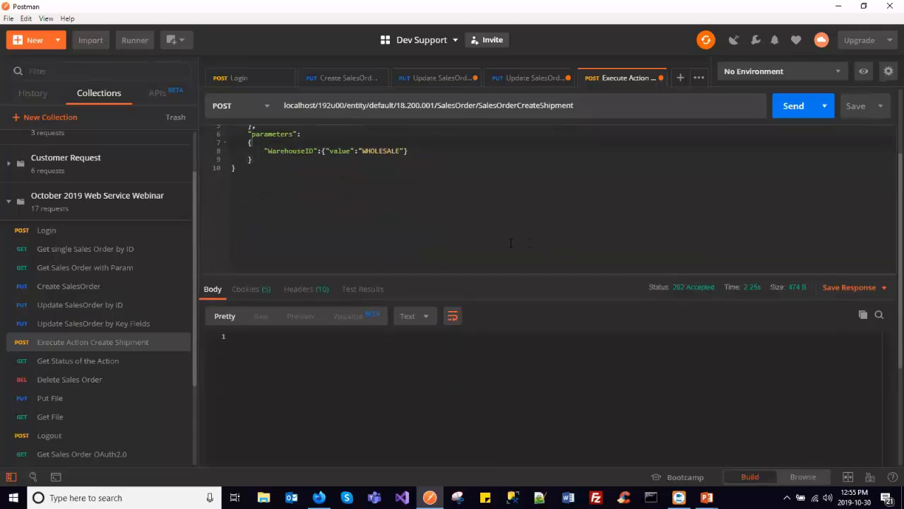
click(313, 291)
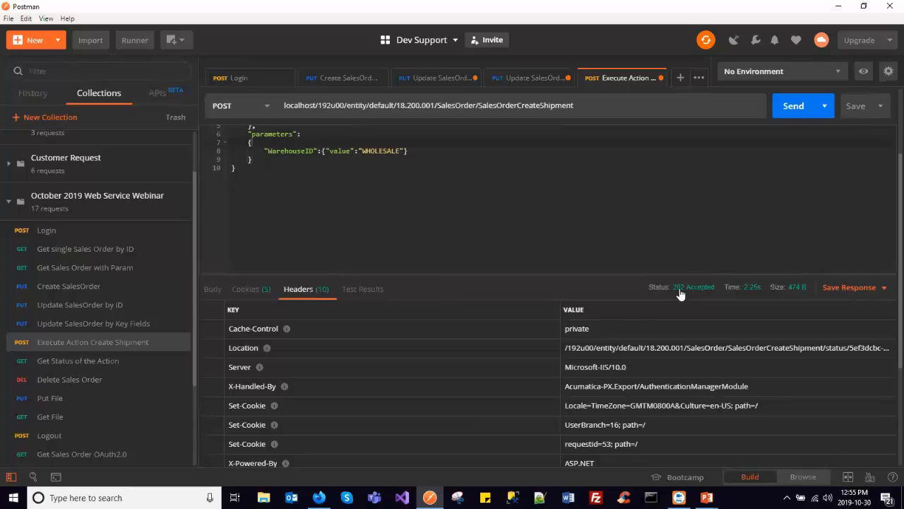
mouse_move(681, 294)
triple_click(672, 348)
key(ctrl+c)
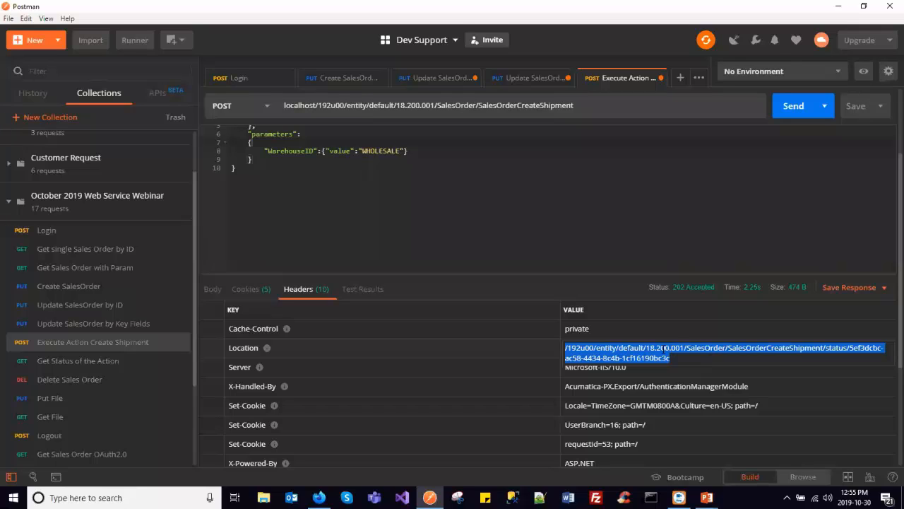
- In the Get Status of the Action request, replace the URL path after localhost/ with the copied Location, send it, and check the response status
click(128, 361)
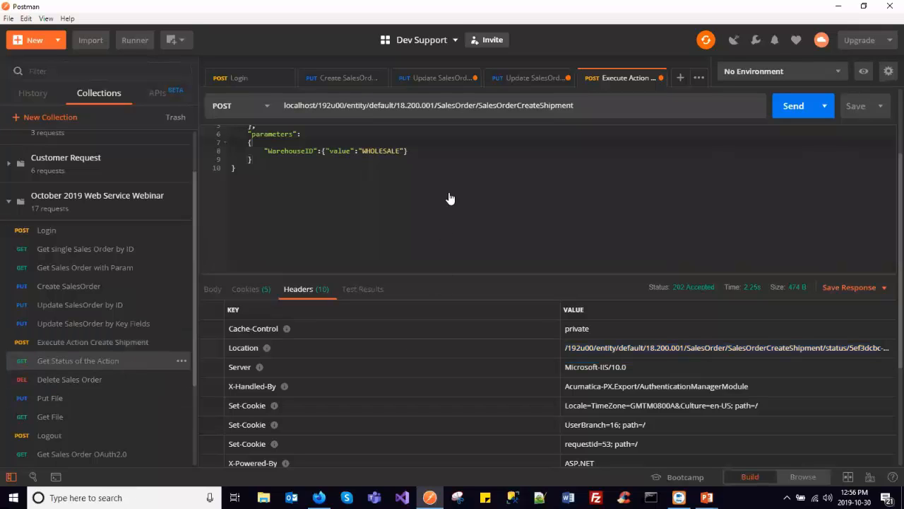
drag(318, 131, 744, 130)
key(ctrl+v)
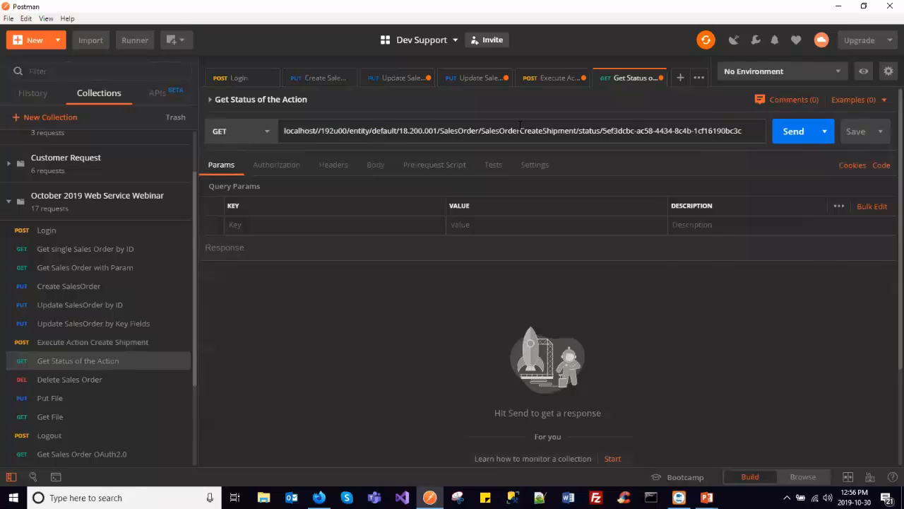
key(BackSpace)
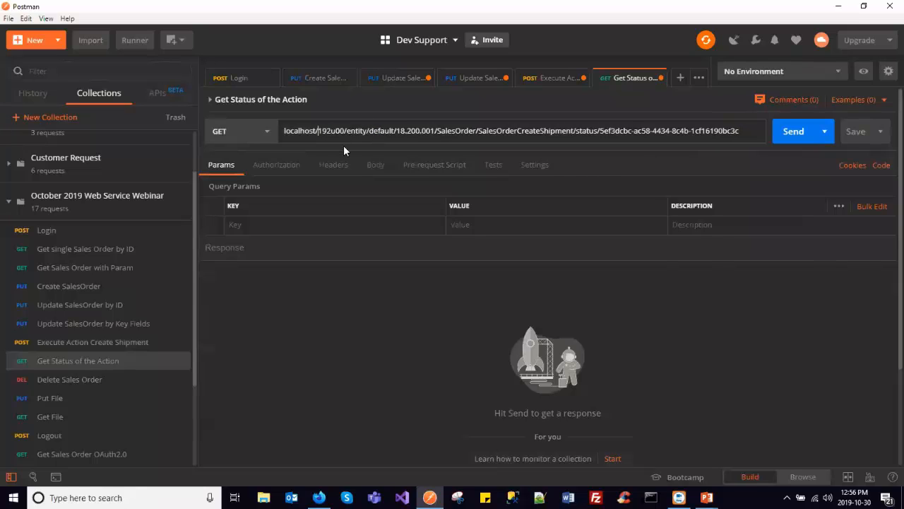
click(794, 131)
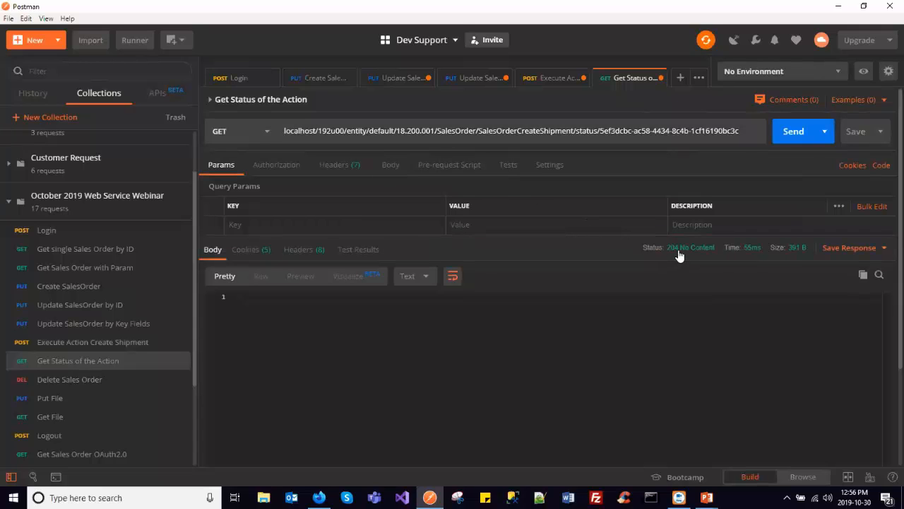
mouse_move(683, 256)
- Open the Delete Sales Order request and review its URL, including the version, the SalesOrder entity, the order type and the order number
click(122, 379)
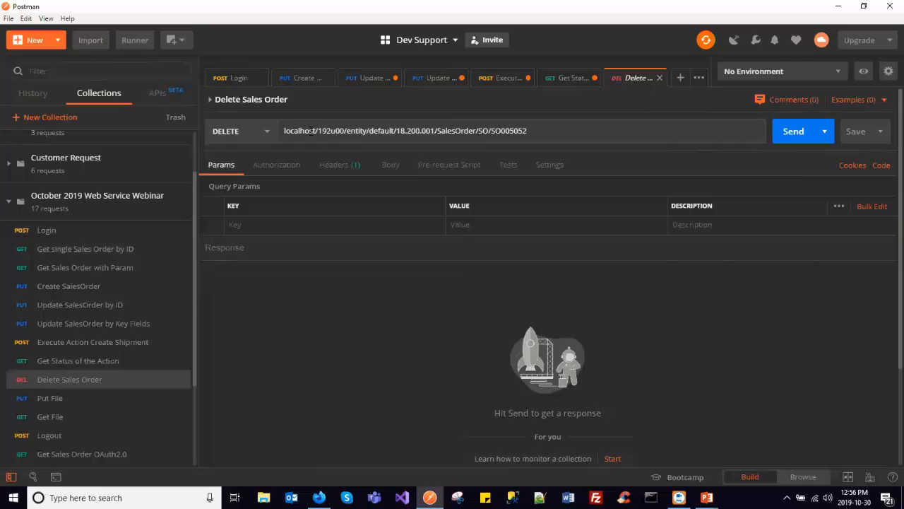
drag(284, 131, 344, 131)
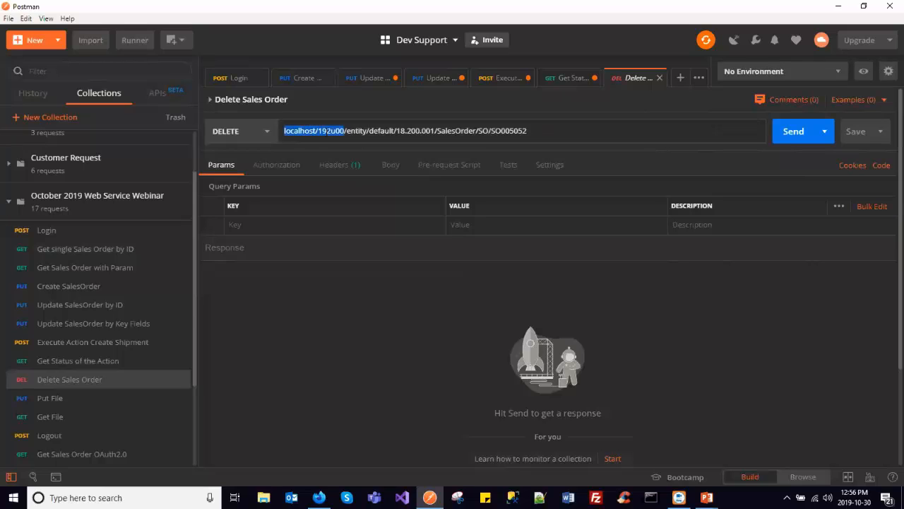
double_click(356, 131)
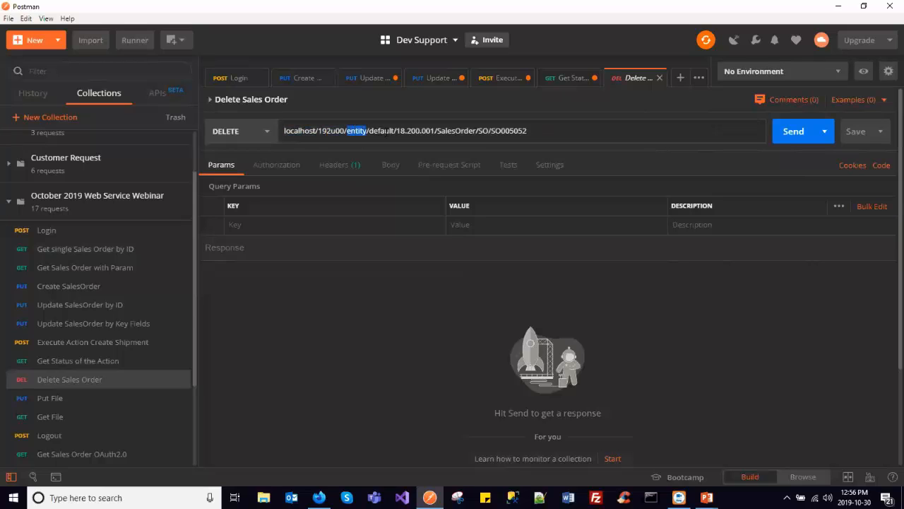
double_click(423, 131)
click(447, 133)
double_click(448, 130)
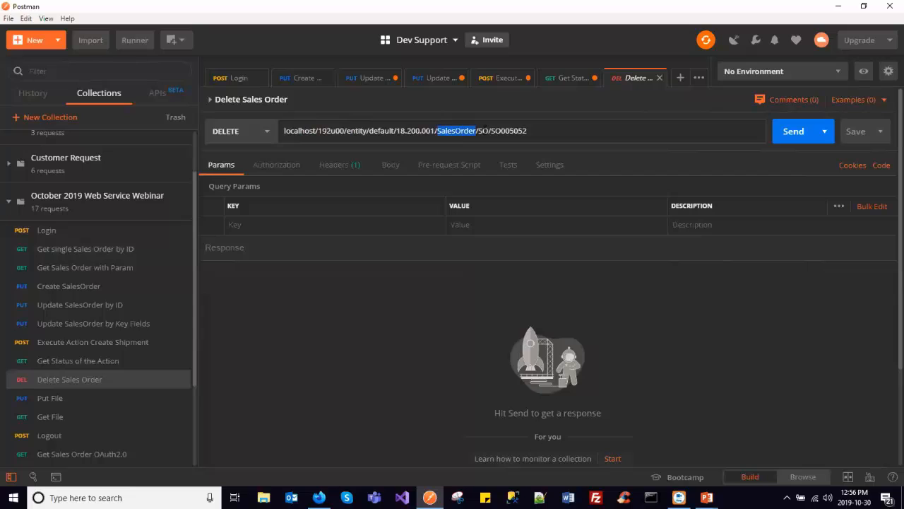
double_click(485, 130)
double_click(499, 131)
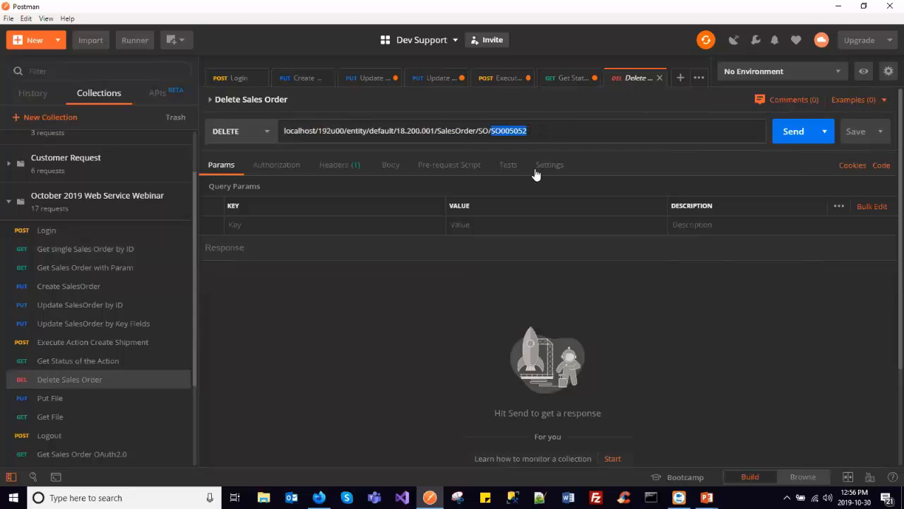
- Switch to the Acumatica sales order, open the shipment linked to it, and delete that shipment
key(alt+Tab)
key(alt+Tab)
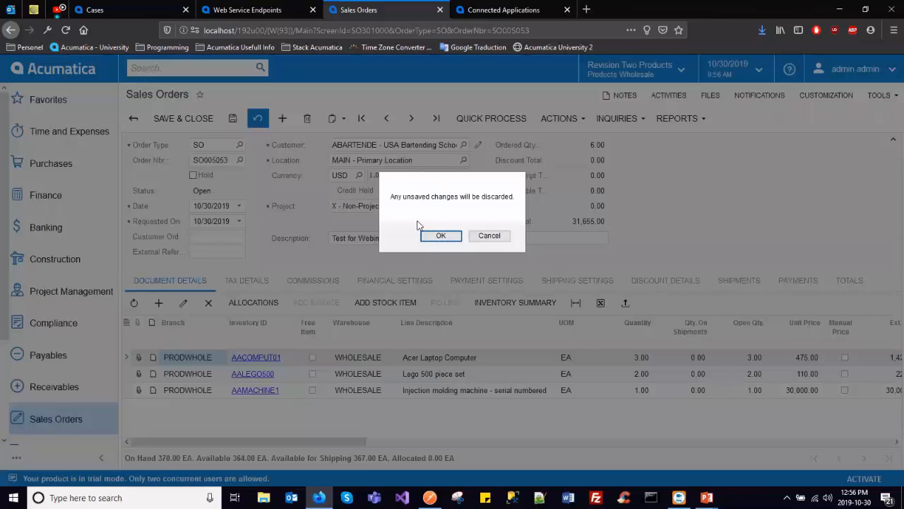
click(439, 236)
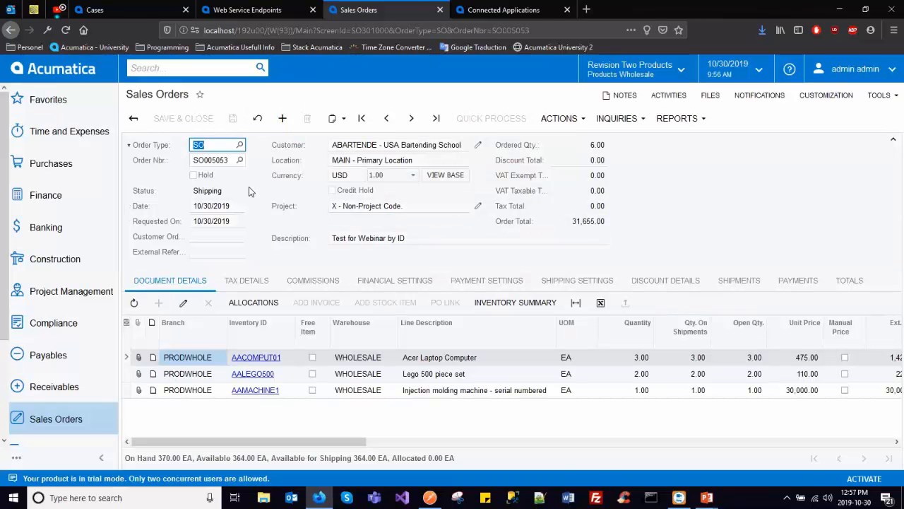
click(747, 283)
click(254, 349)
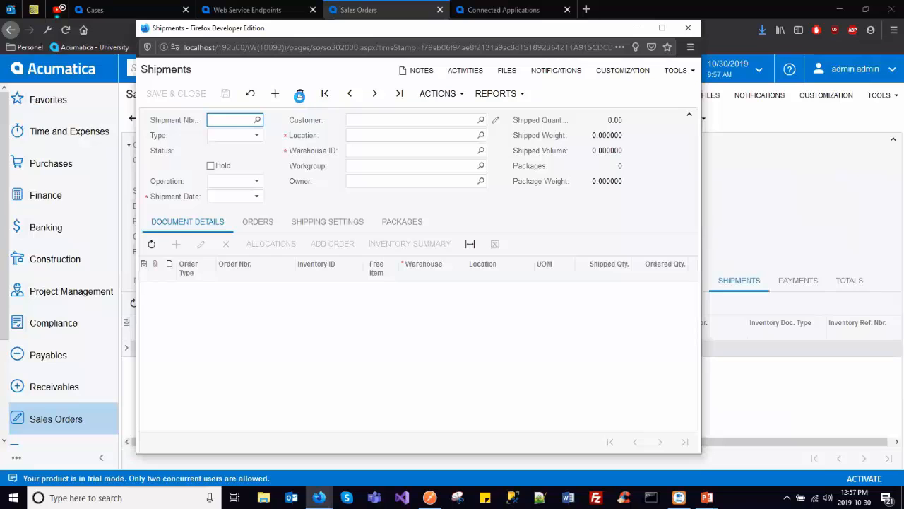
click(300, 94)
click(414, 227)
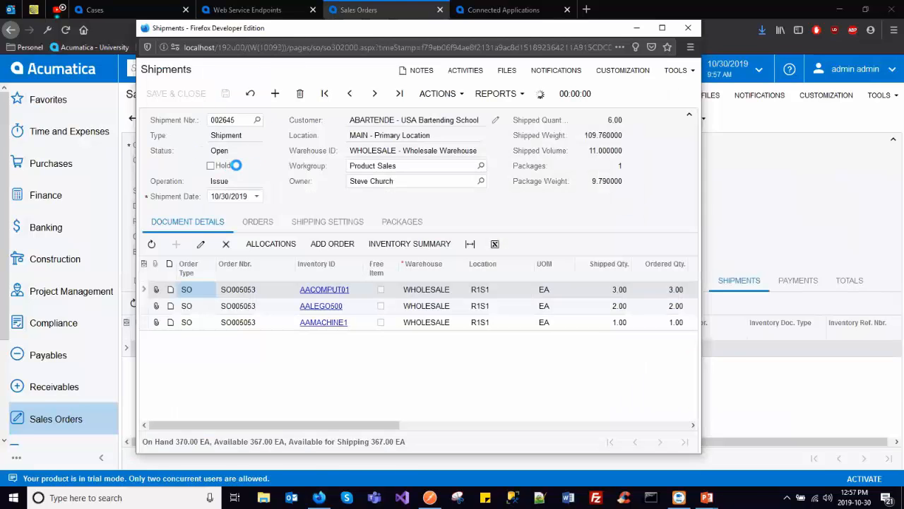
- Refresh the sales order, then in Postman replace the Delete Sales Order URL's order number with the one copied from Acumatica and send the request
click(259, 118)
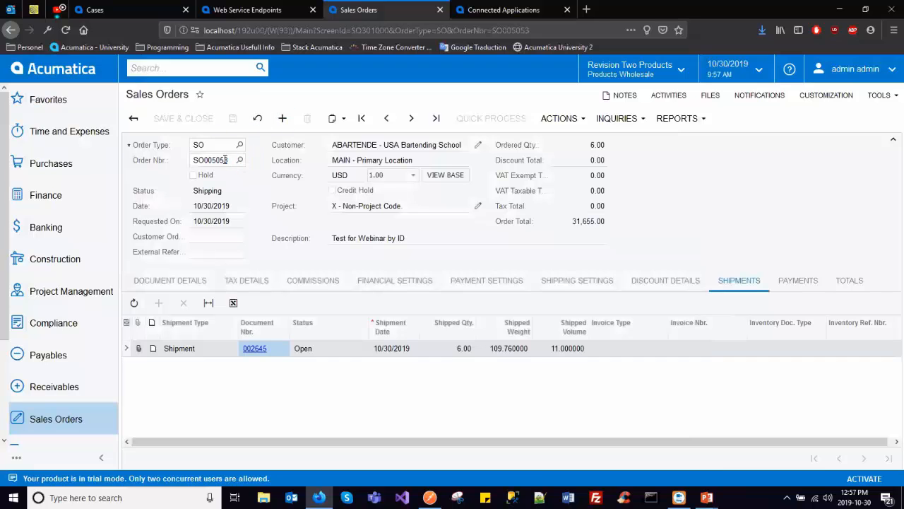
click(222, 161)
key(ctrl+c)
key(alt+Tab)
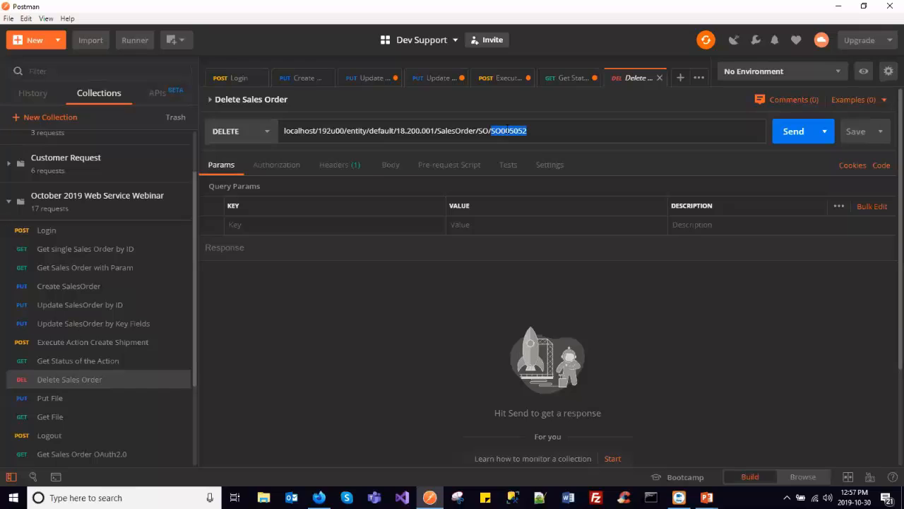
key(ctrl+v)
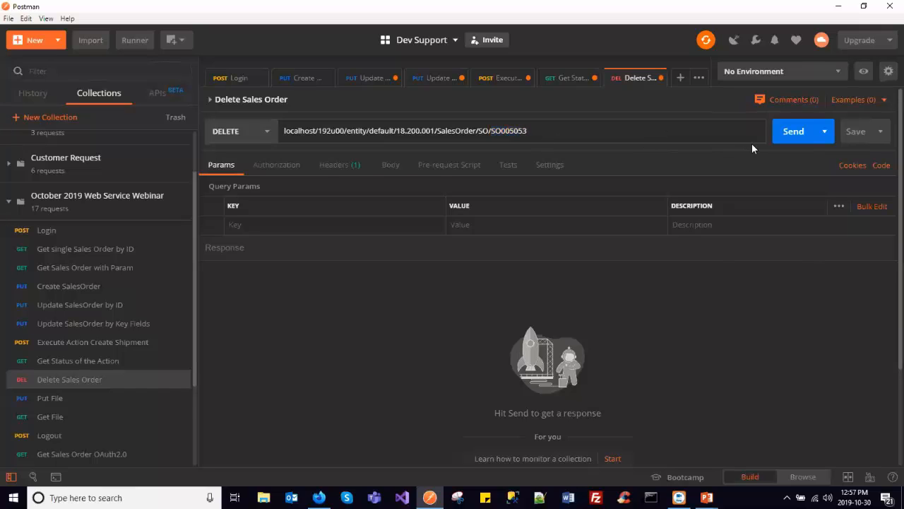
click(793, 131)
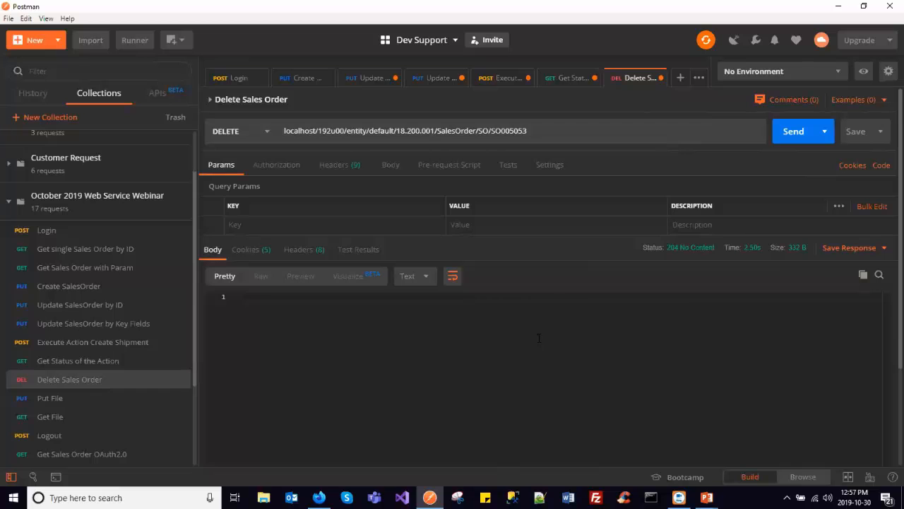
- Switch to the Acumatica sales order, reload it to check the deletion, and go to the last existing order
key(alt+Tab)
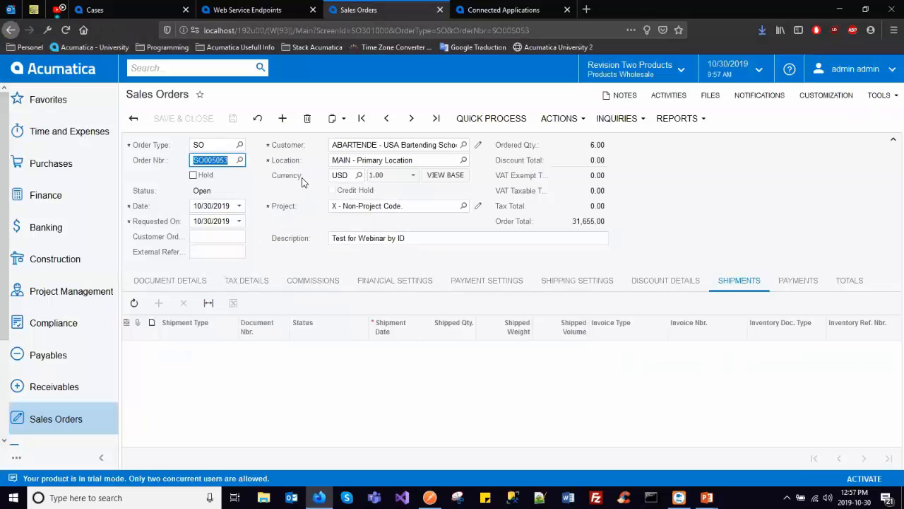
click(259, 120)
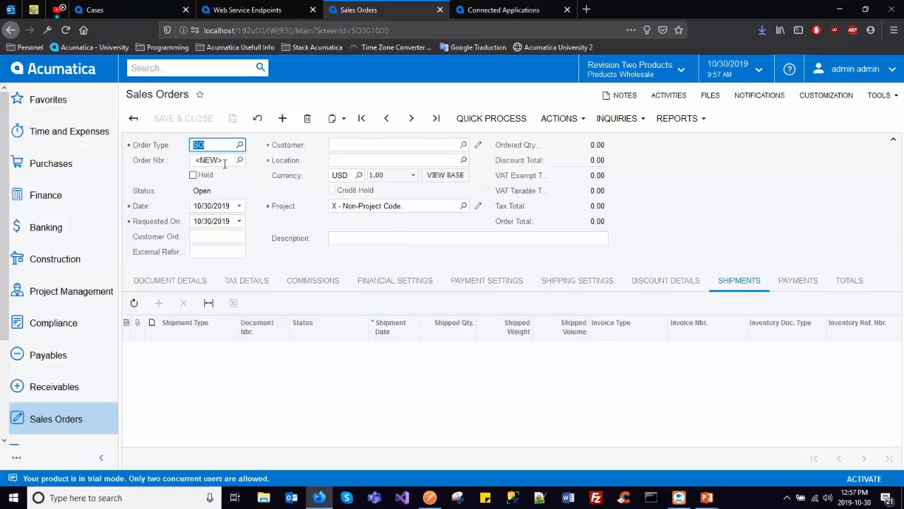
click(437, 118)
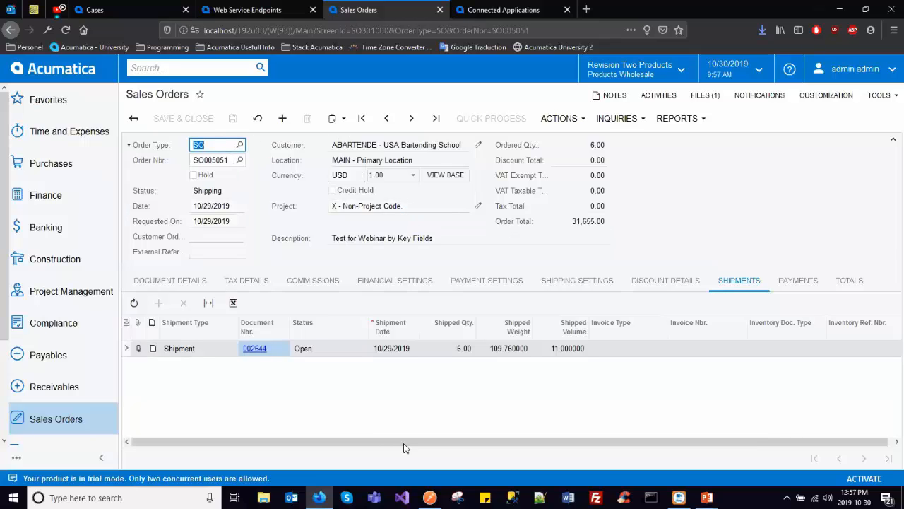
- Switch to Postman, look over the remaining requests in the webinar collection, and preview the open PowerPoint windows
click(429, 497)
scroll(90, 335, down, 2)
mouse_move(90, 336)
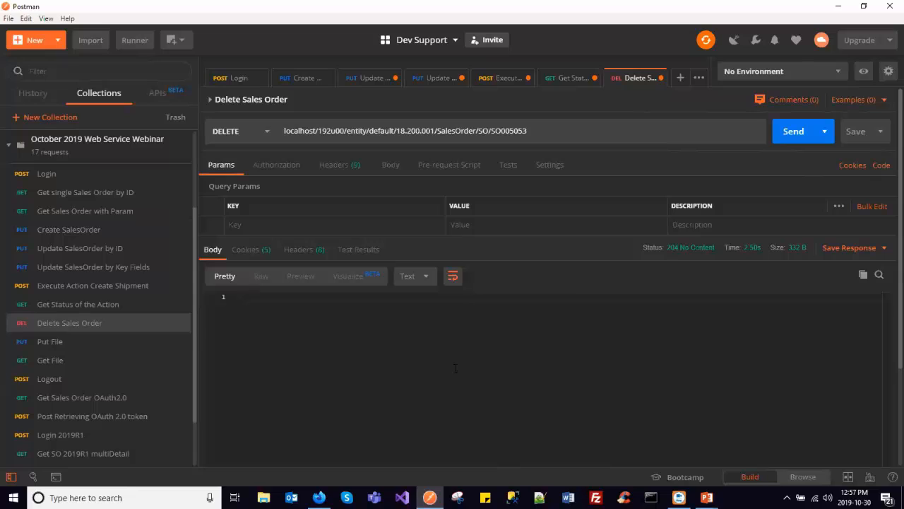
mouse_move(707, 498)
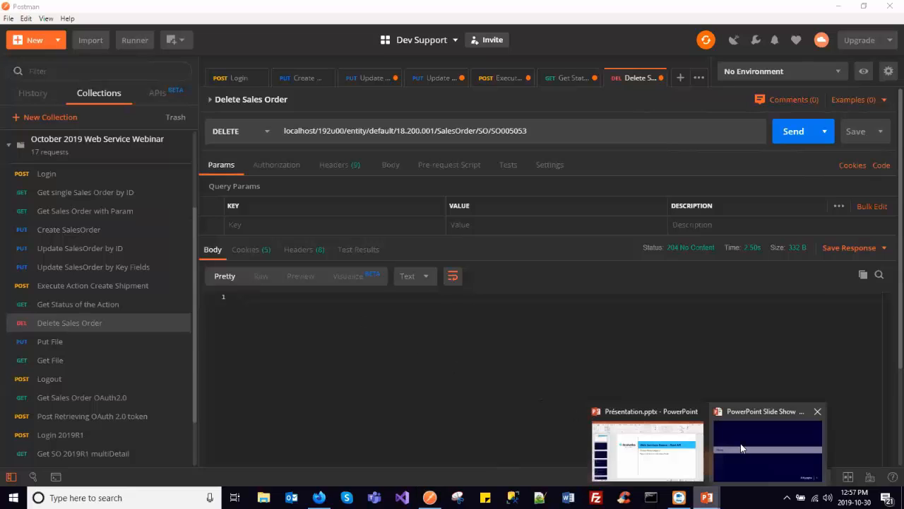
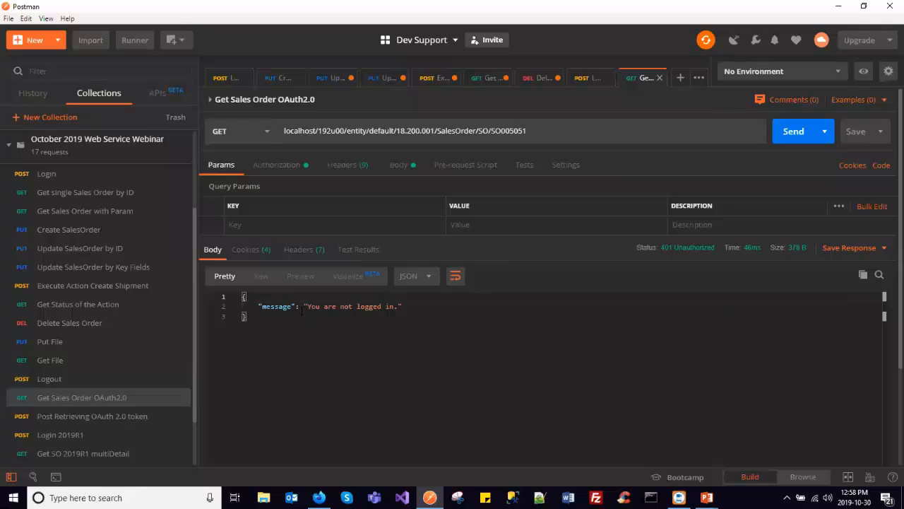
- Open the new access token form for Get Sales Order OAuth2.0 and switch to Acumatica's Connected Applications page
click(271, 167)
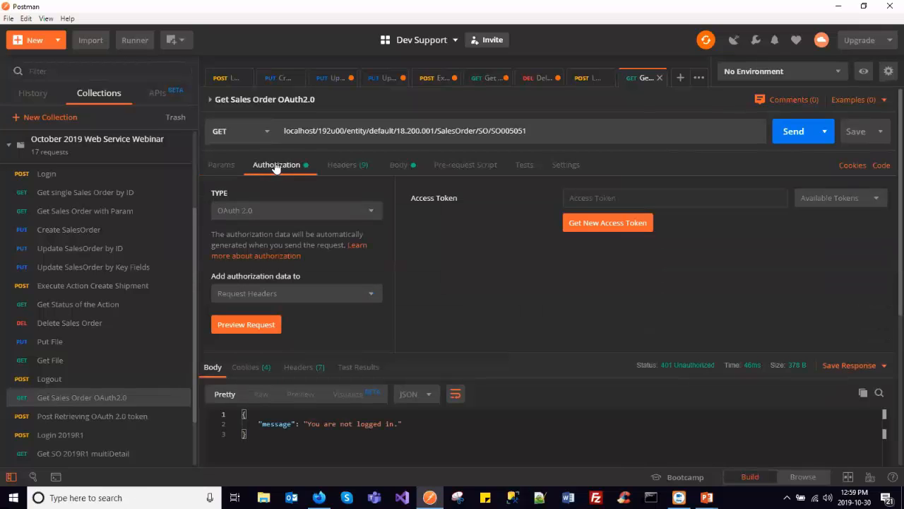
click(612, 223)
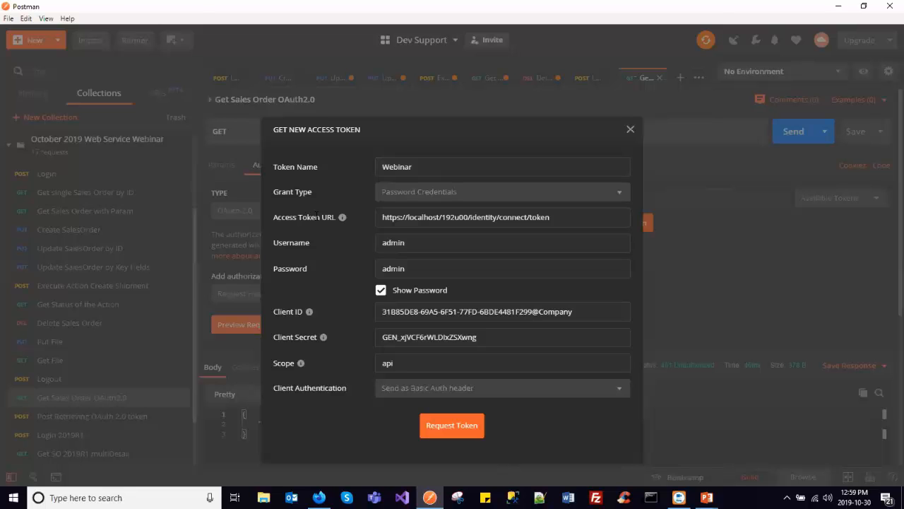
key(alt+Tab)
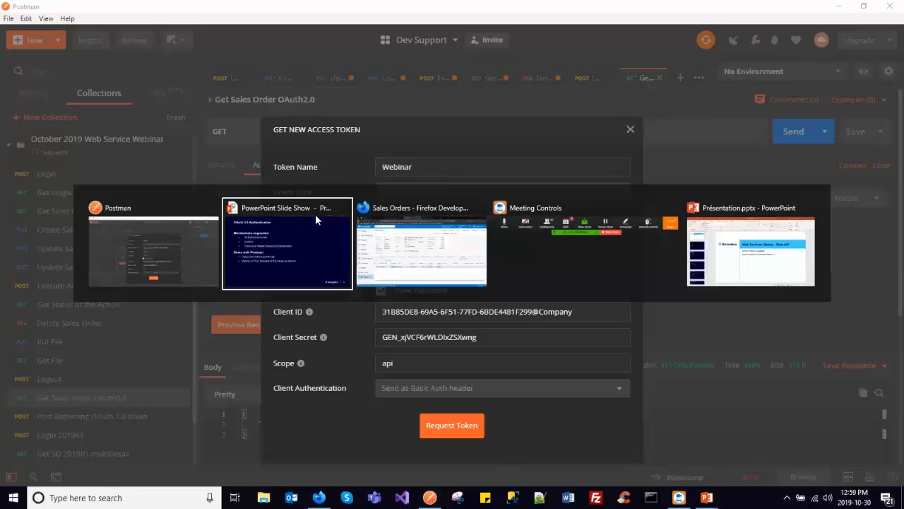
click(417, 240)
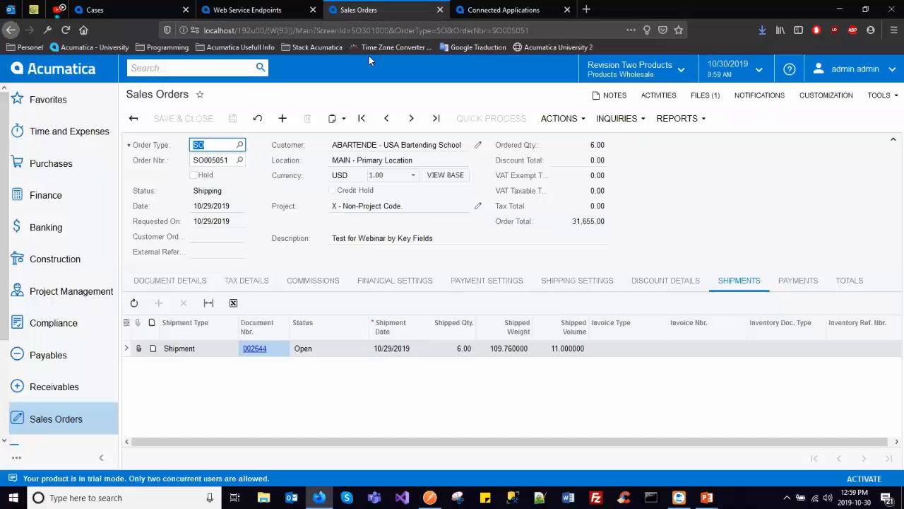
click(470, 16)
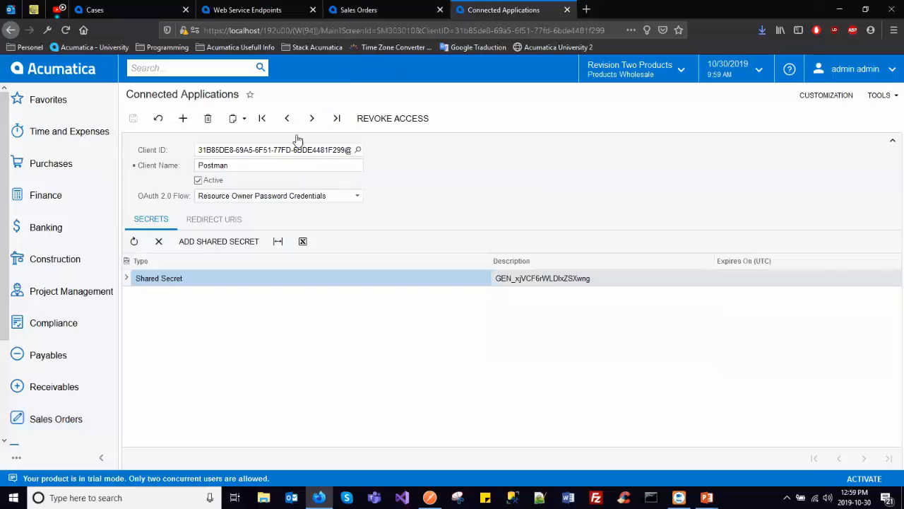
- Review the connected application's client name and available OAuth 2.0 flows, keeping Resource Owner Password Credentials selected
click(318, 165)
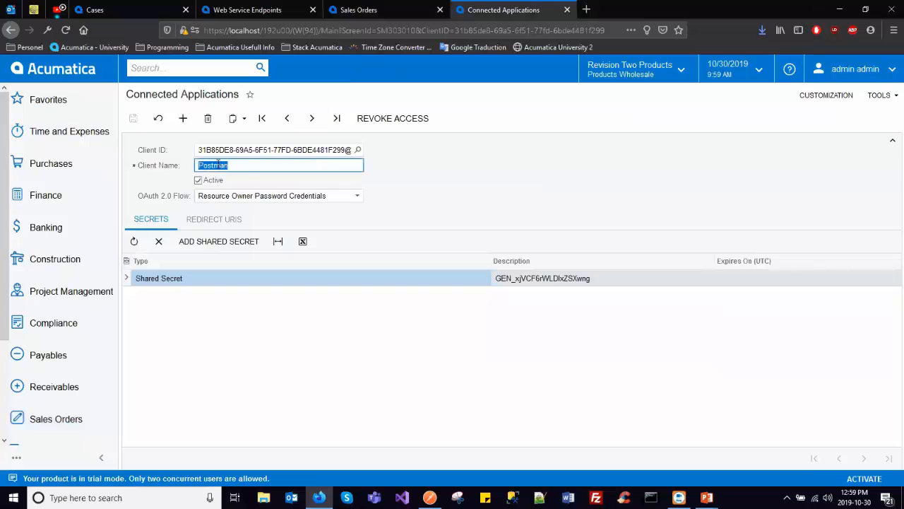
click(246, 195)
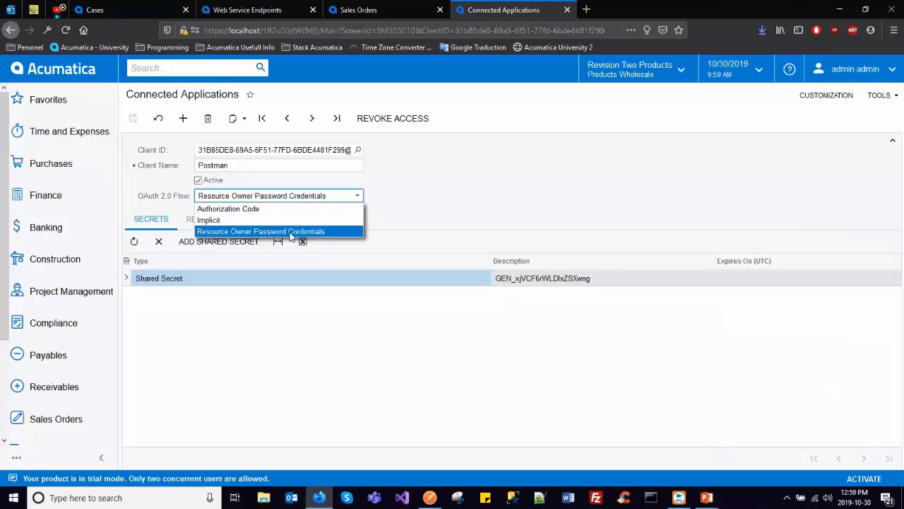
click(329, 233)
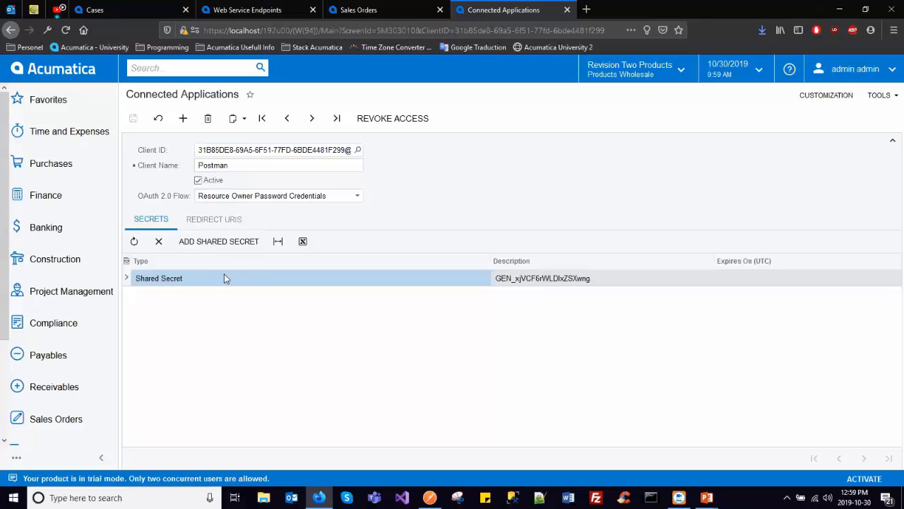
- Open the Add Shared Secret form, examine its description and secret value fields, and cancel without adding a secret
click(240, 244)
click(505, 236)
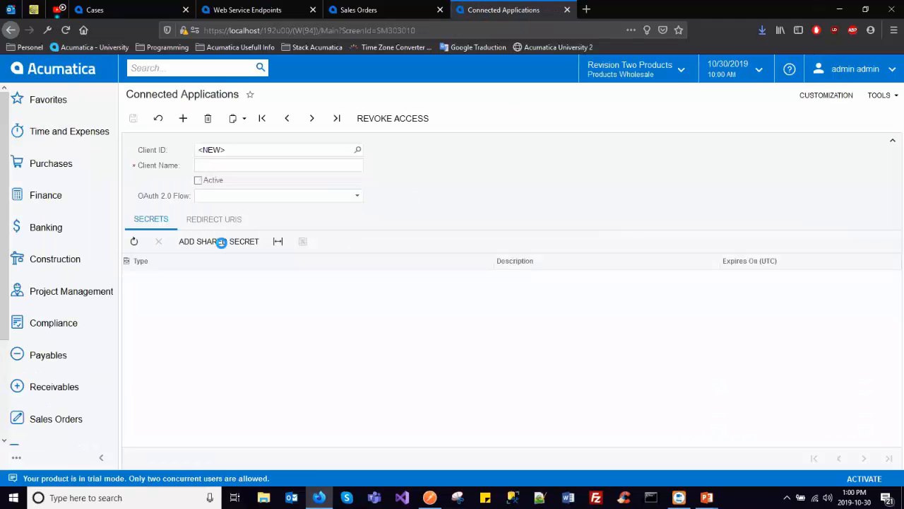
click(222, 241)
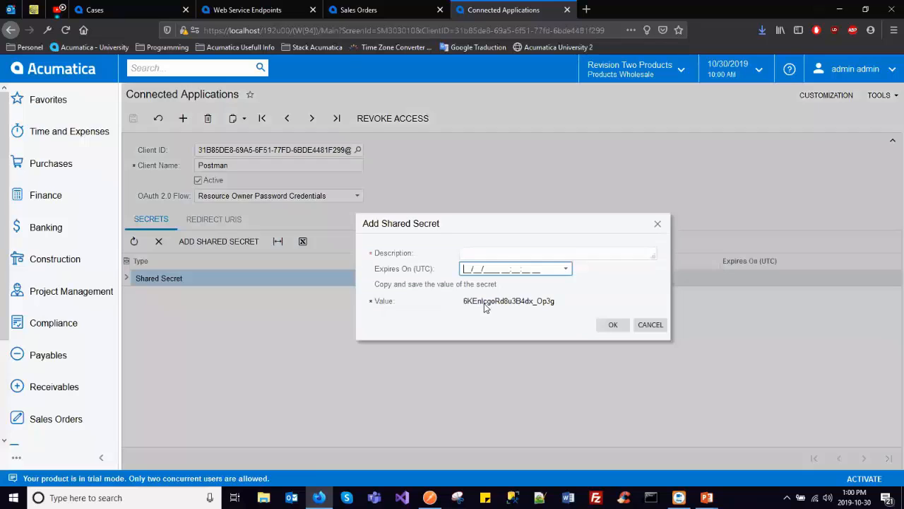
click(513, 253)
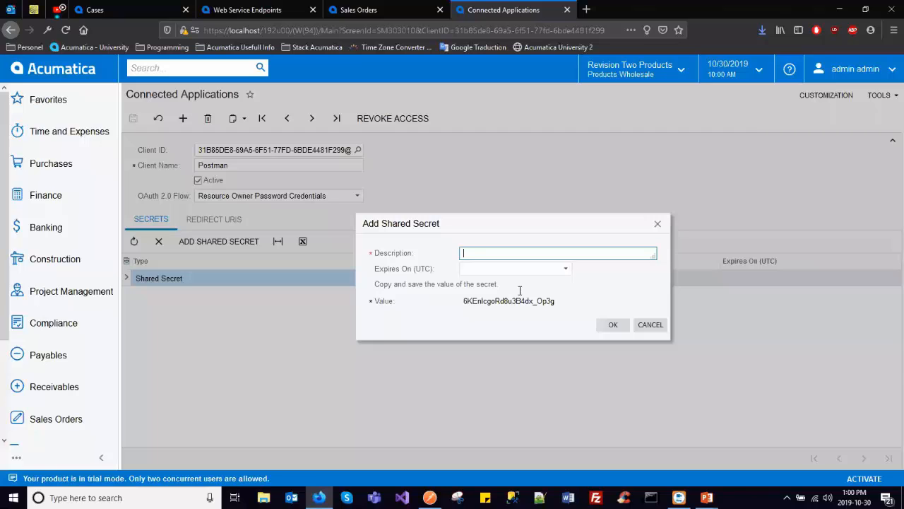
double_click(490, 300)
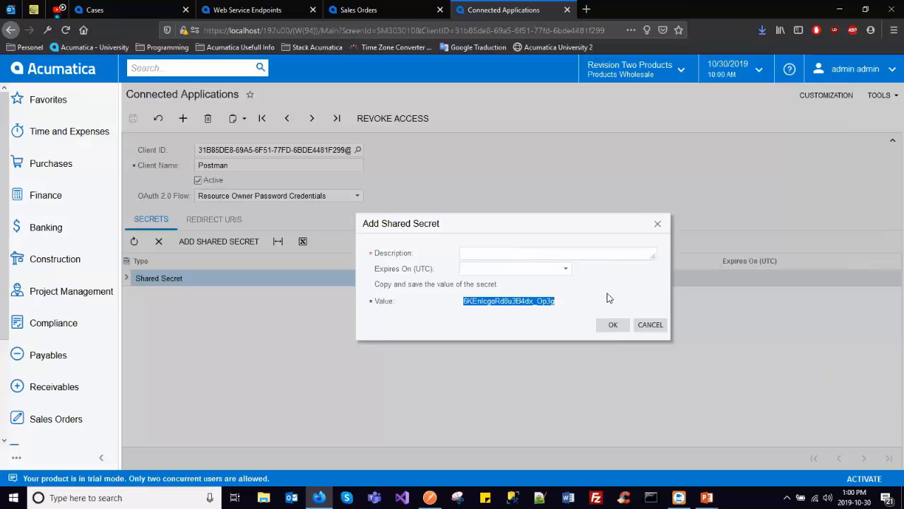
click(642, 327)
- Examine the existing shared secret's description and the full client ID of the connected application, including its company suffix
click(535, 278)
double_click(537, 278)
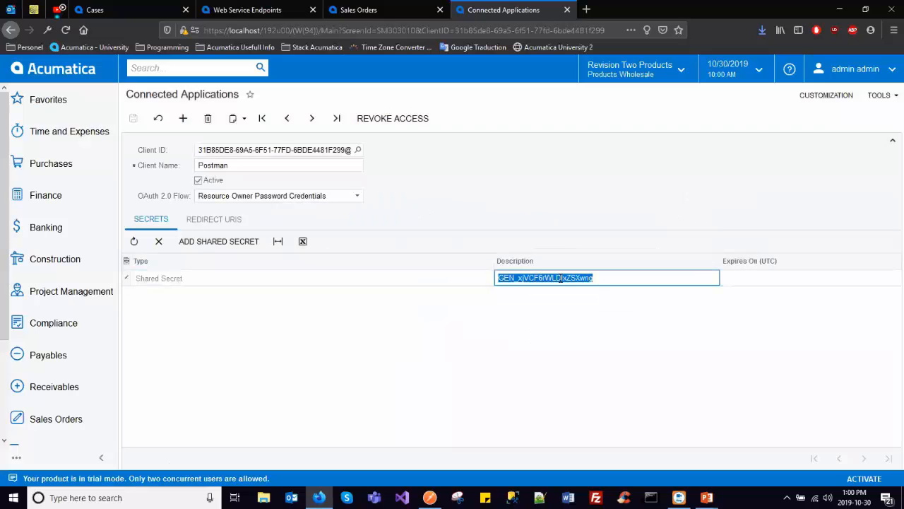
click(286, 151)
click(290, 150)
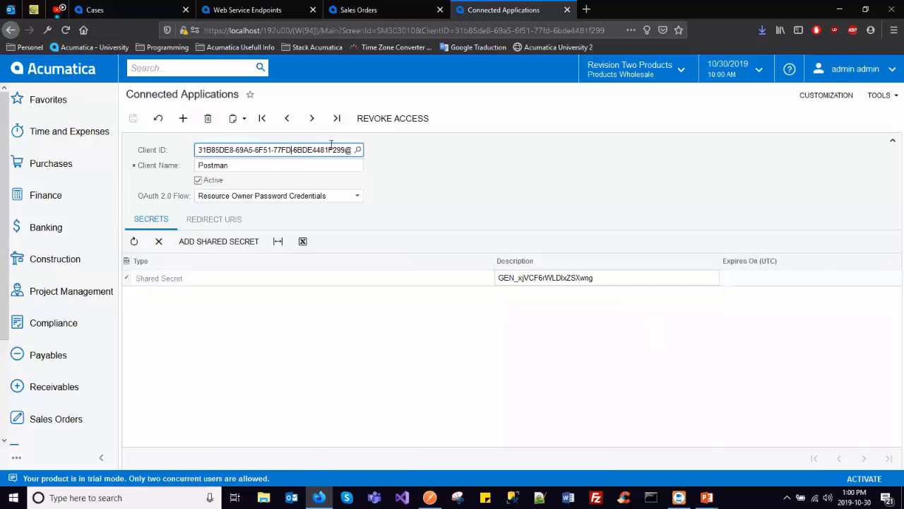
drag(258, 145, 363, 150)
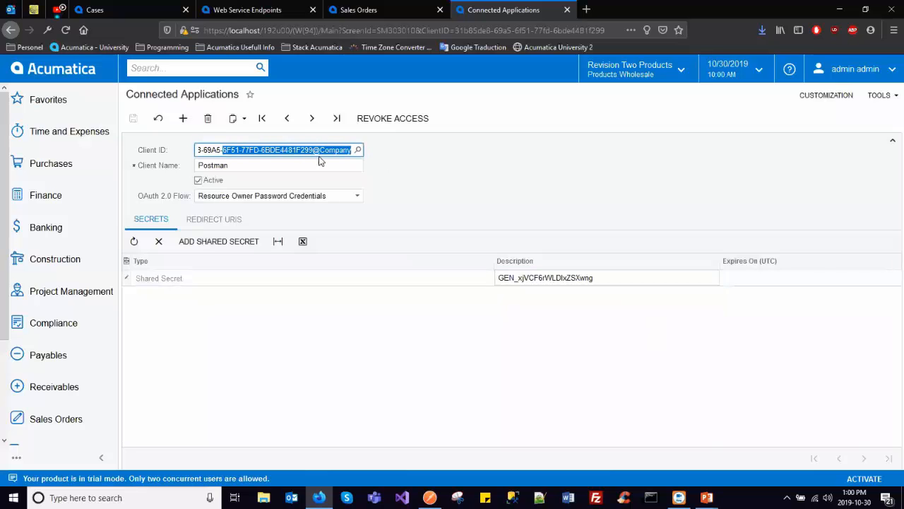
click(427, 163)
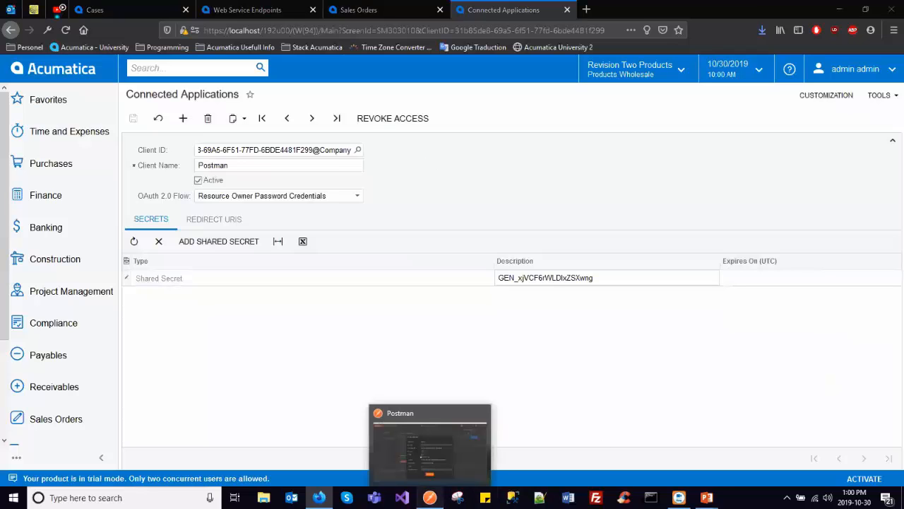
- Switch to Postman and review the token name and grant type options in the new access token form
click(429, 497)
click(416, 169)
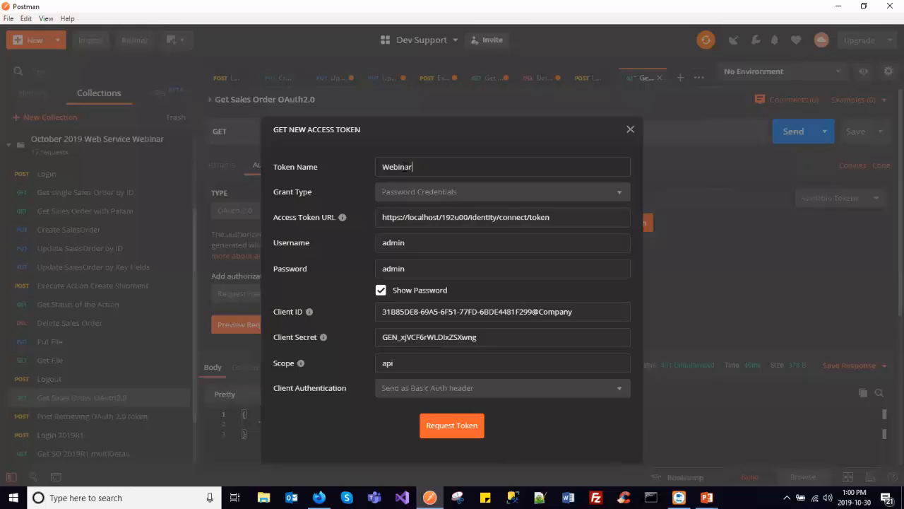
click(433, 195)
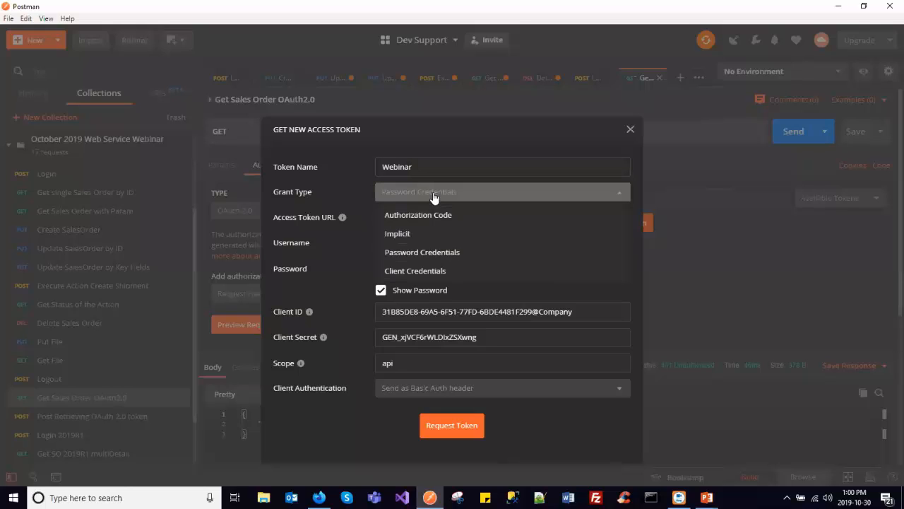
click(433, 197)
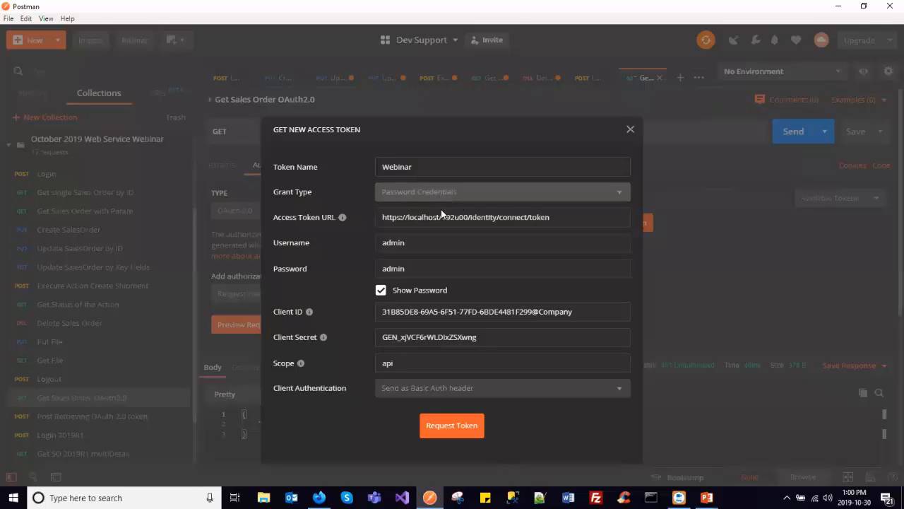
- Examine the parts of the access token URL: the instance address followed by identity/connect/token
drag(381, 217, 589, 218)
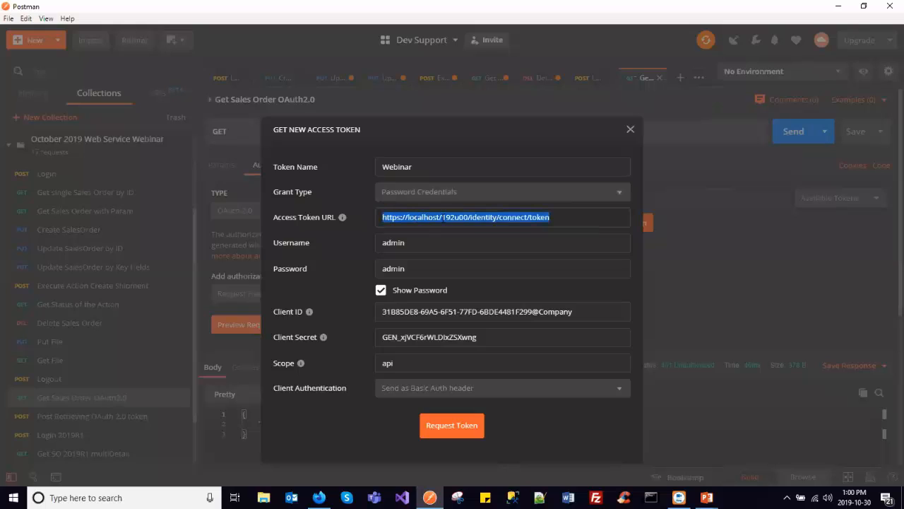
drag(468, 217, 382, 217)
double_click(483, 217)
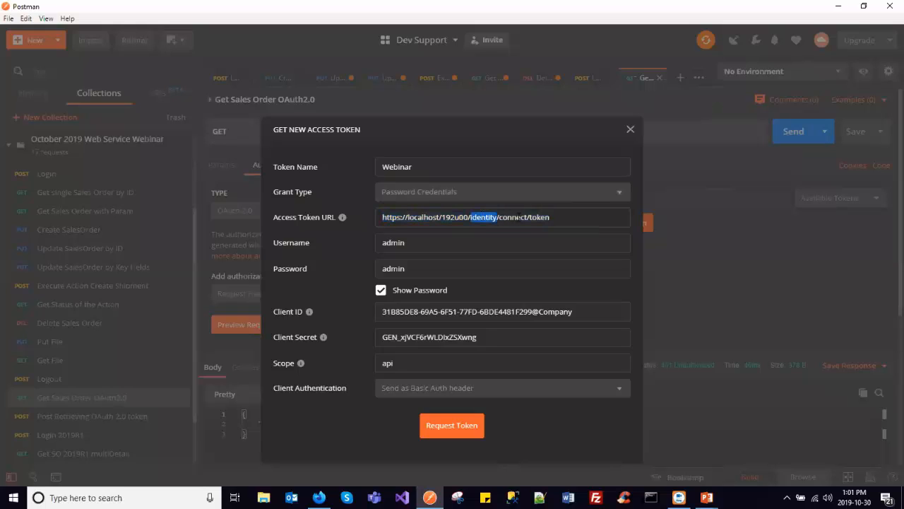
double_click(516, 217)
double_click(538, 217)
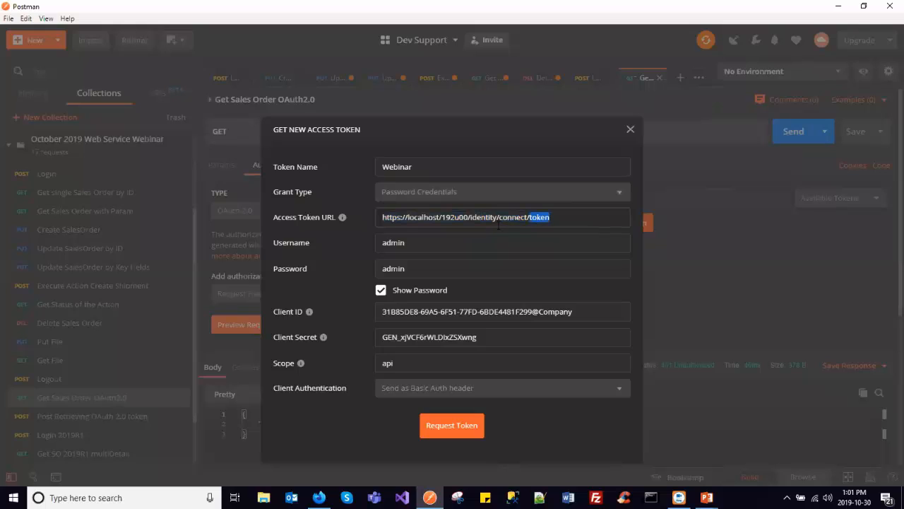
- Check the username, password, client ID, client secret and scope fields of the access token form
click(422, 240)
click(421, 270)
drag(380, 311, 591, 315)
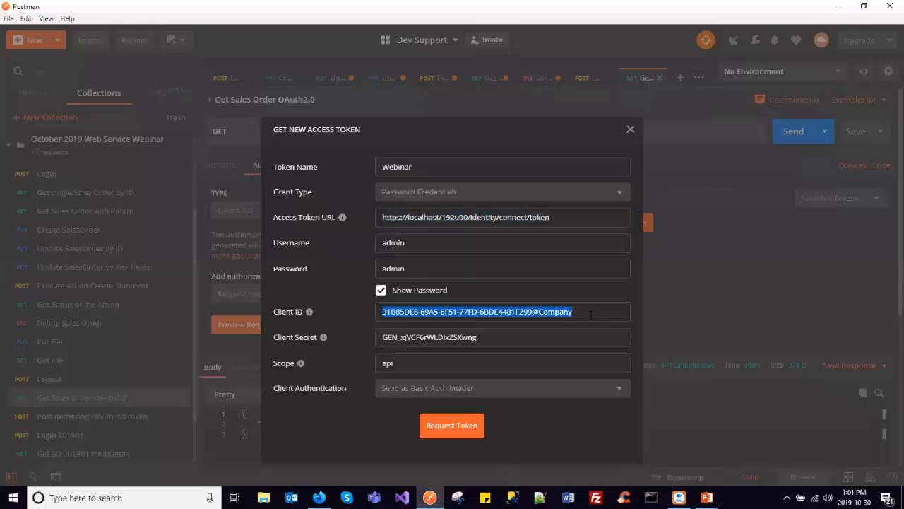
double_click(431, 338)
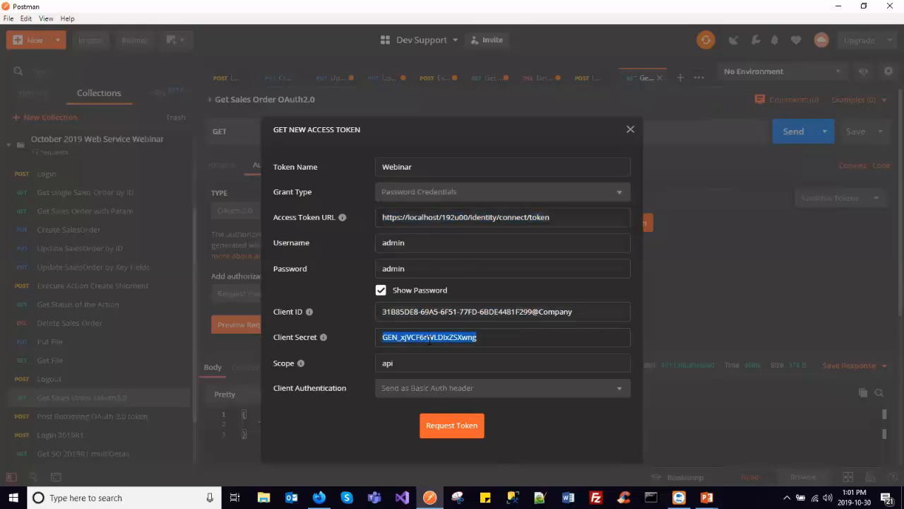
double_click(388, 363)
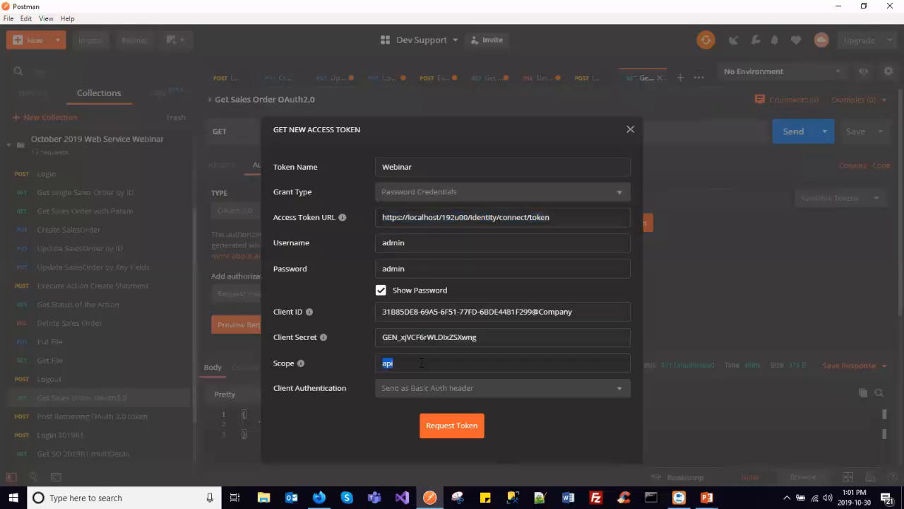
click(416, 364)
double_click(388, 364)
click(401, 364)
double_click(388, 365)
- Request the Webinar access token and apply it to the Get Sales Order OAuth2.0 request
click(464, 428)
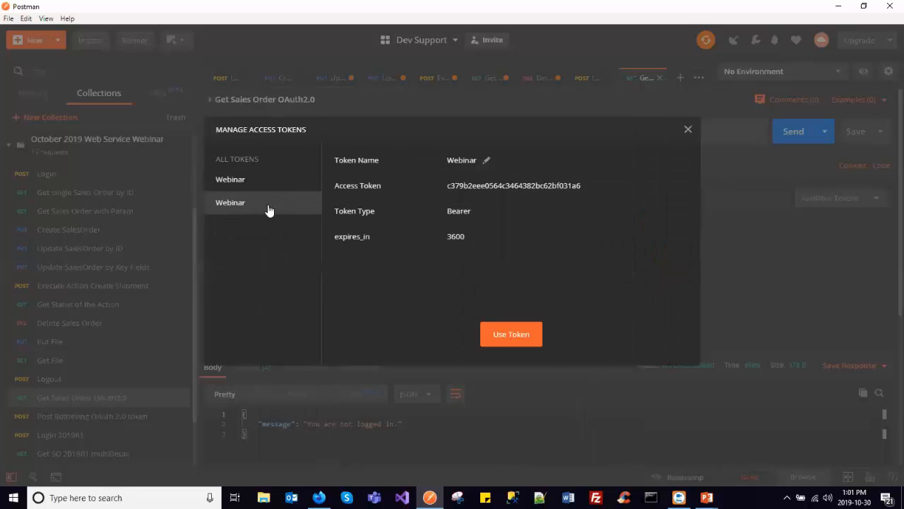
click(541, 332)
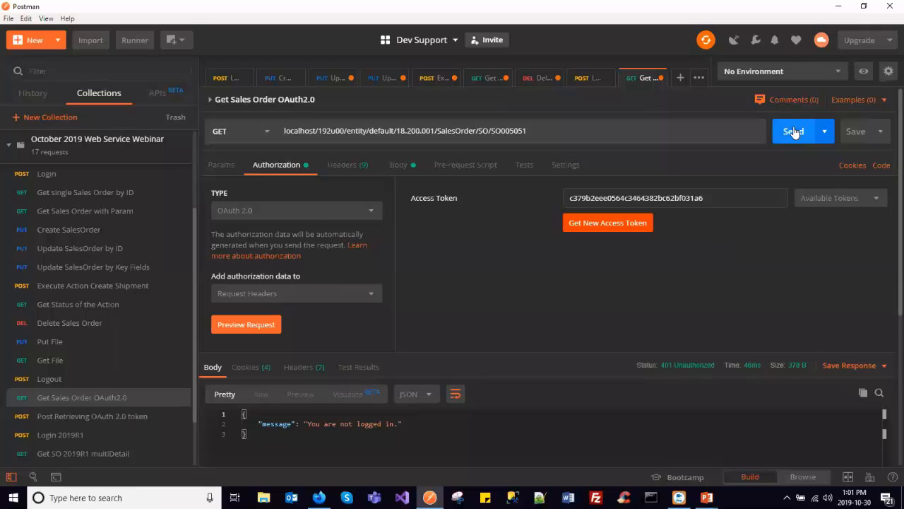
- Send the Get Sales Order OAuth2.0 request, checking its body and authorization settings, and look through the returned sales order JSON
click(401, 162)
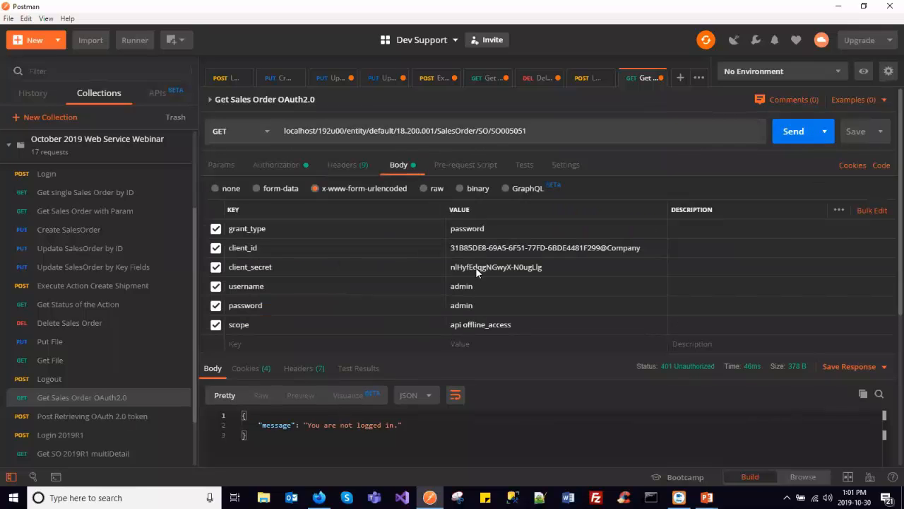
click(794, 132)
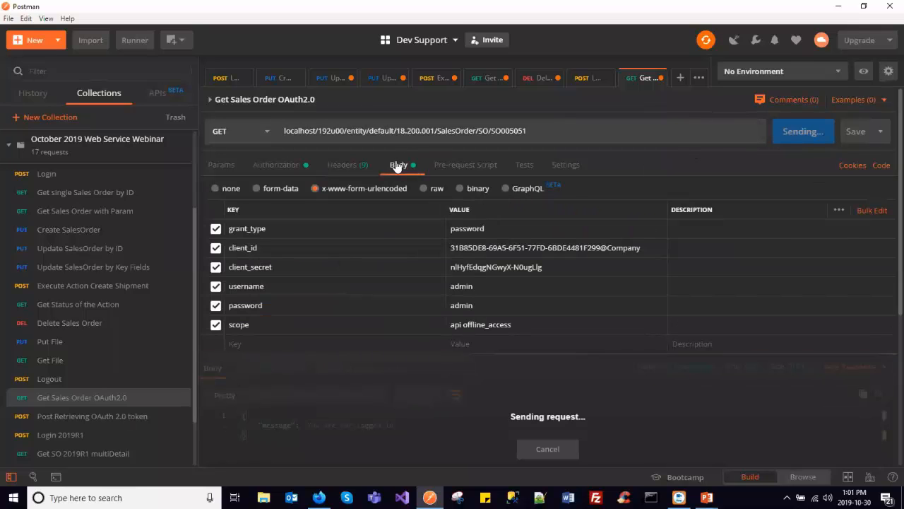
click(223, 167)
click(277, 164)
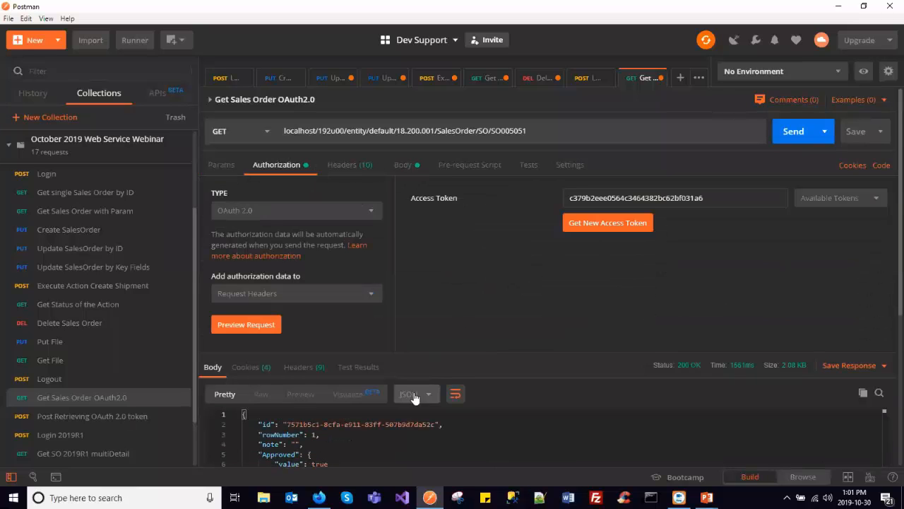
scroll(887, 263, down, 10)
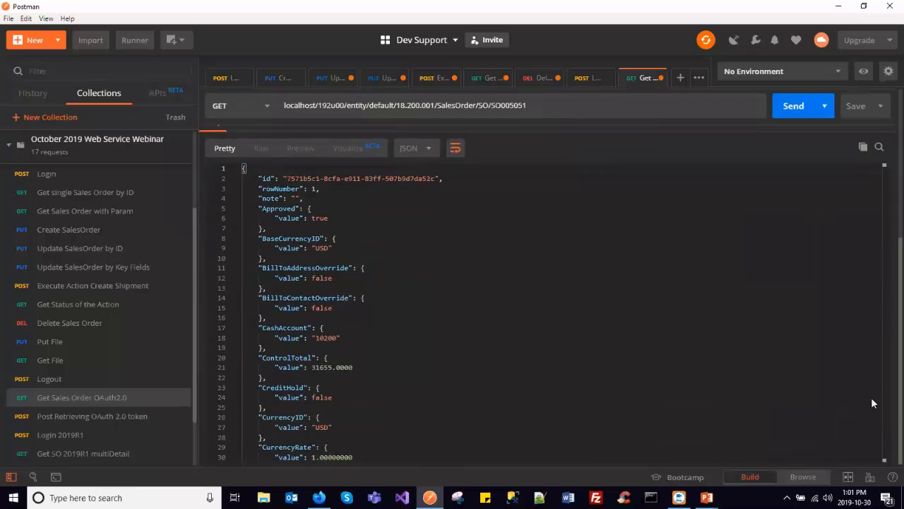
scroll(528, 281, down, 6)
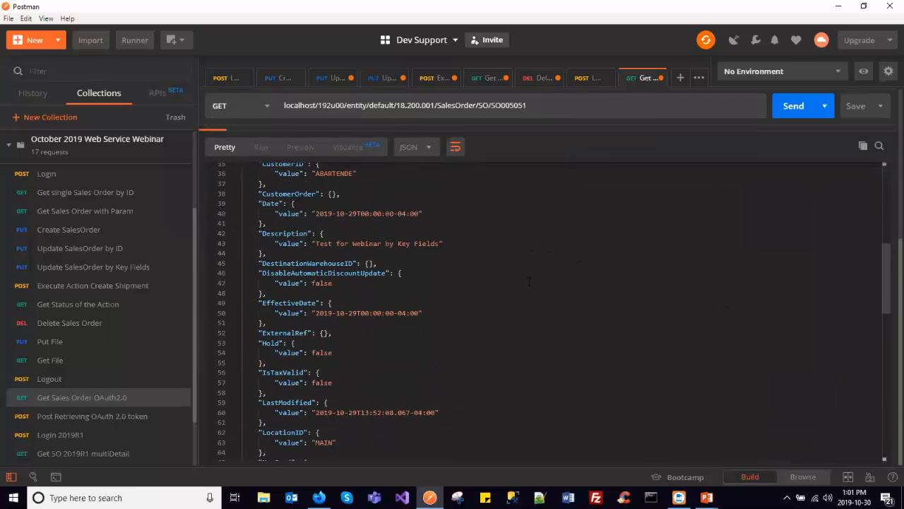
scroll(529, 281, down, 5)
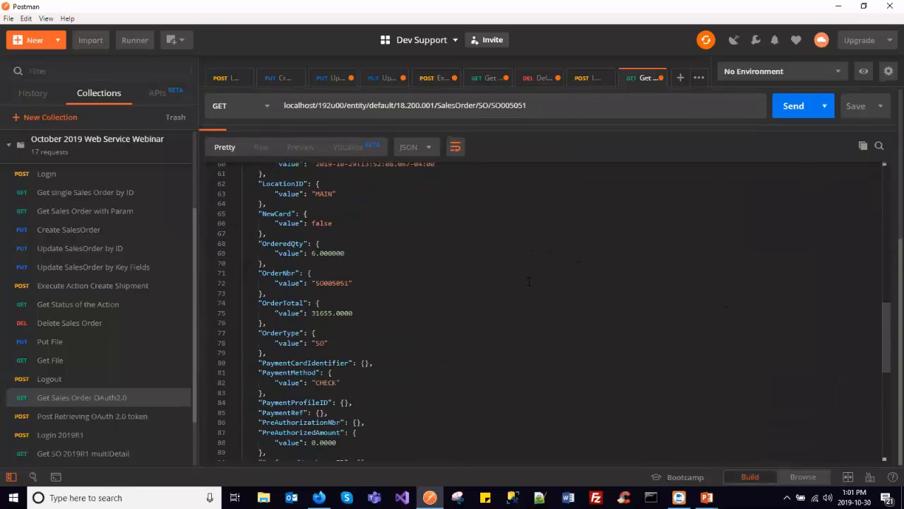
- Review the remaining fields of the returned sales order JSON, down to the status, totals and attached files
scroll(529, 281, down, 3)
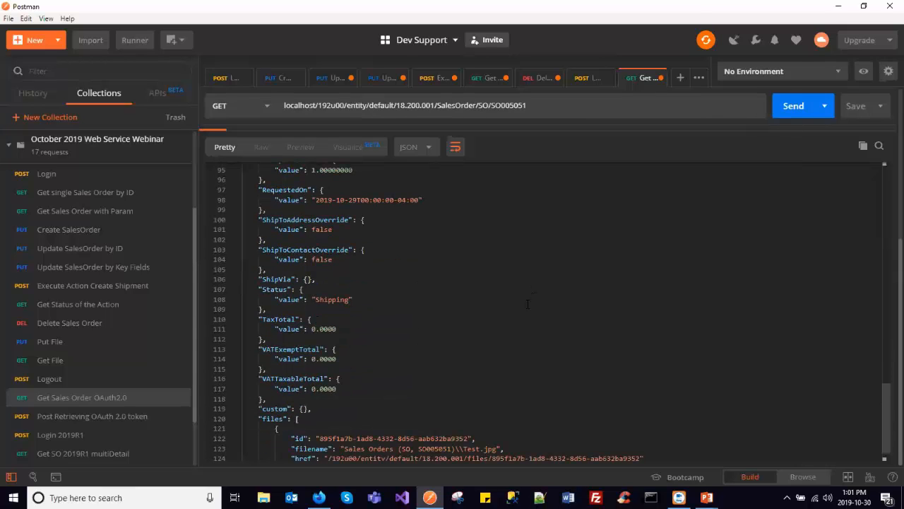
scroll(473, 347, up, 15)
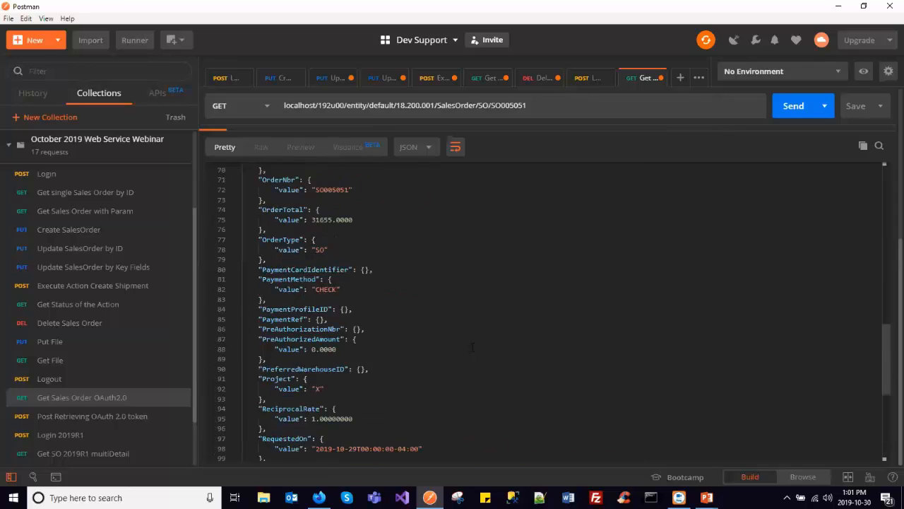
scroll(393, 254, up, 2)
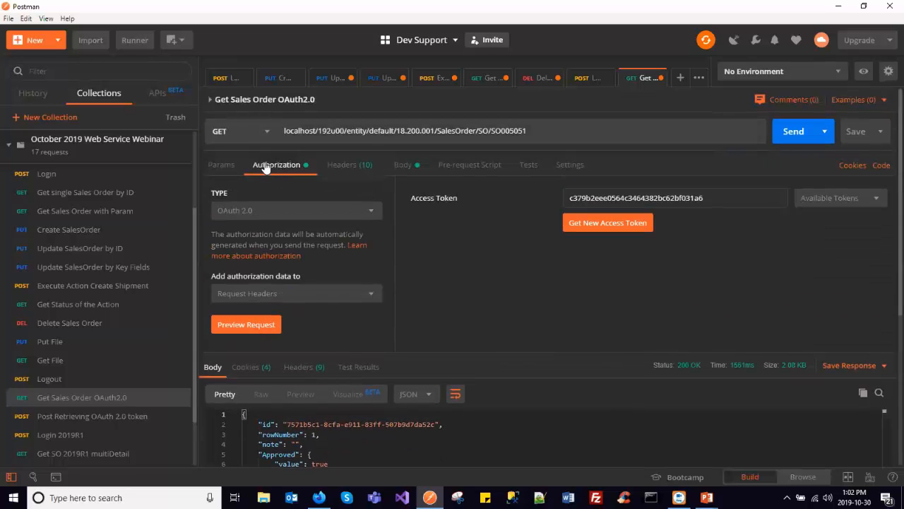
- Open the Post Retrieving OAuth 2.0 token request and examine its identity/connect/token endpoint and its grant_type, client_id and scope body parameters
click(117, 418)
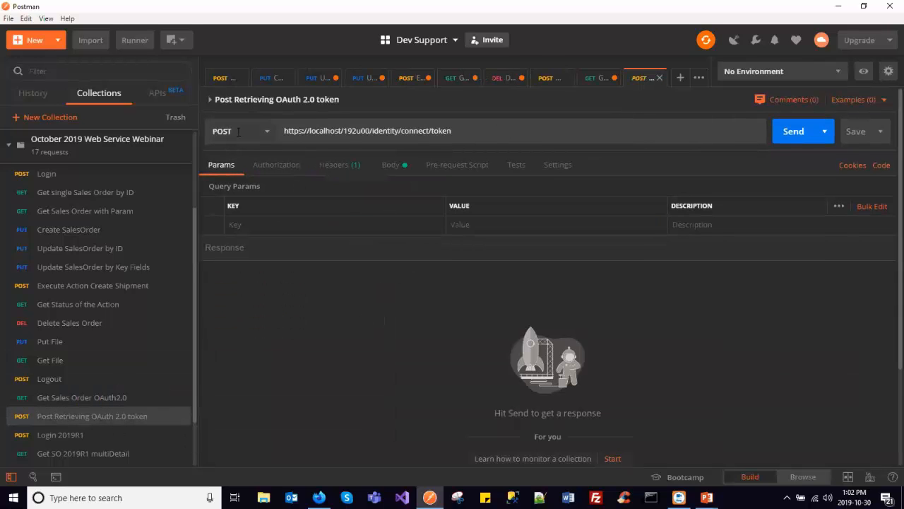
drag(372, 130, 452, 131)
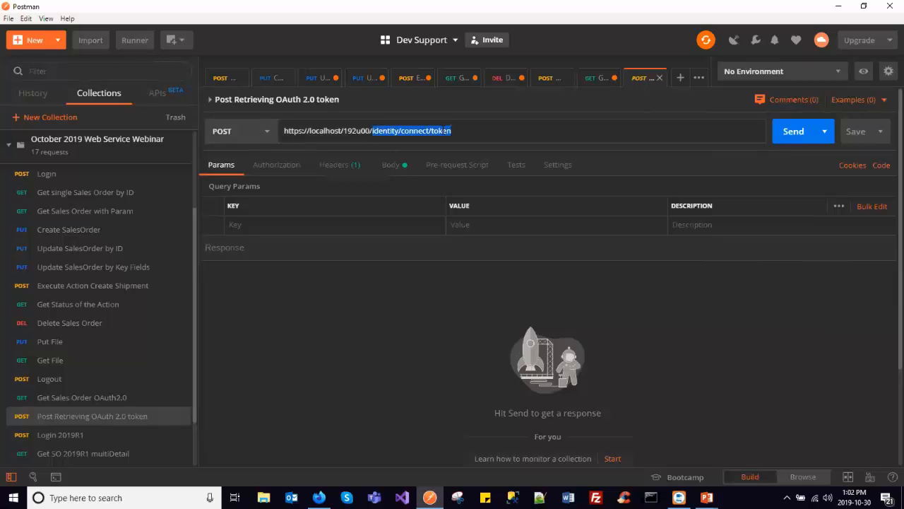
click(405, 165)
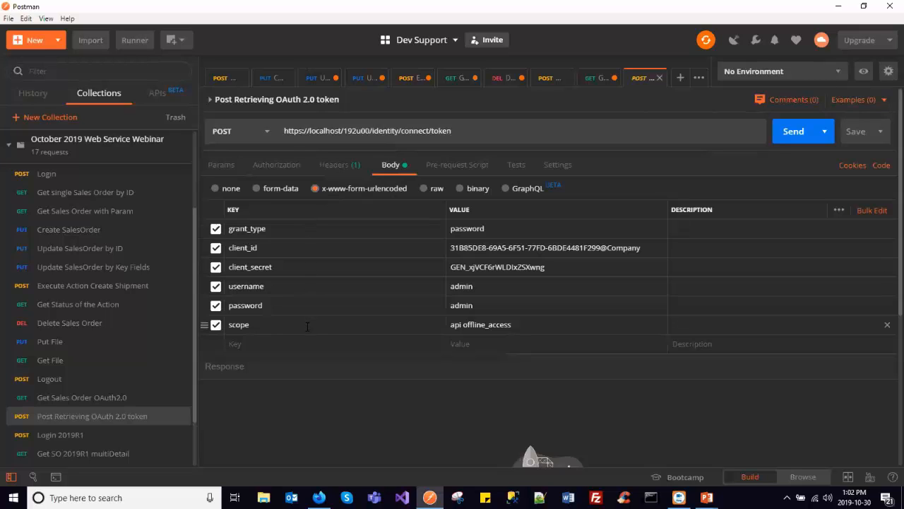
double_click(264, 228)
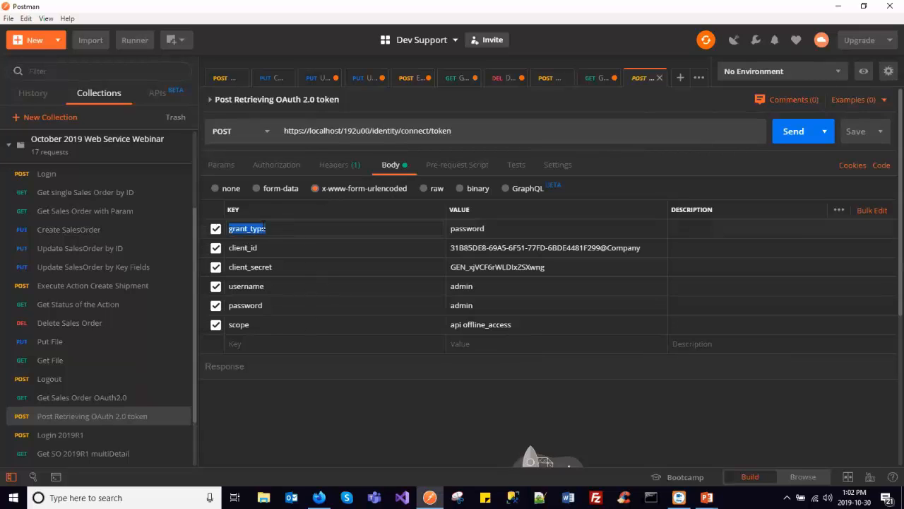
double_click(465, 228)
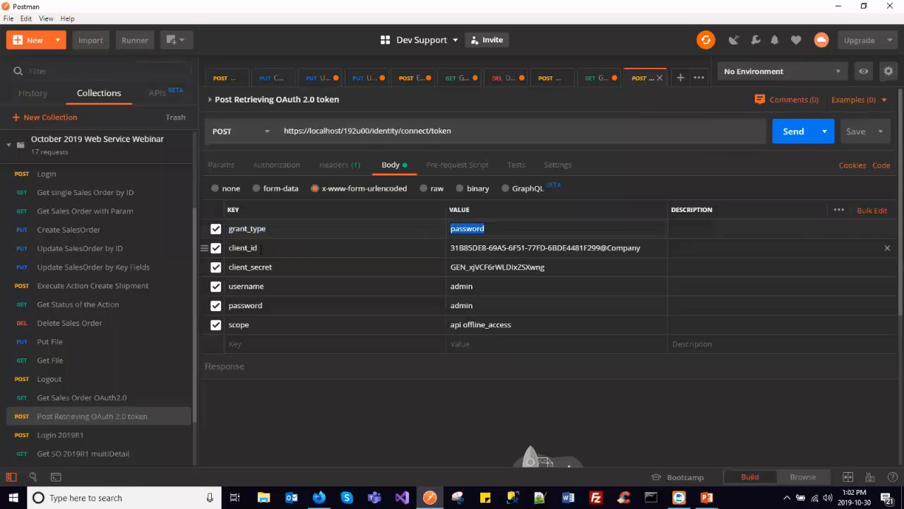
click(248, 247)
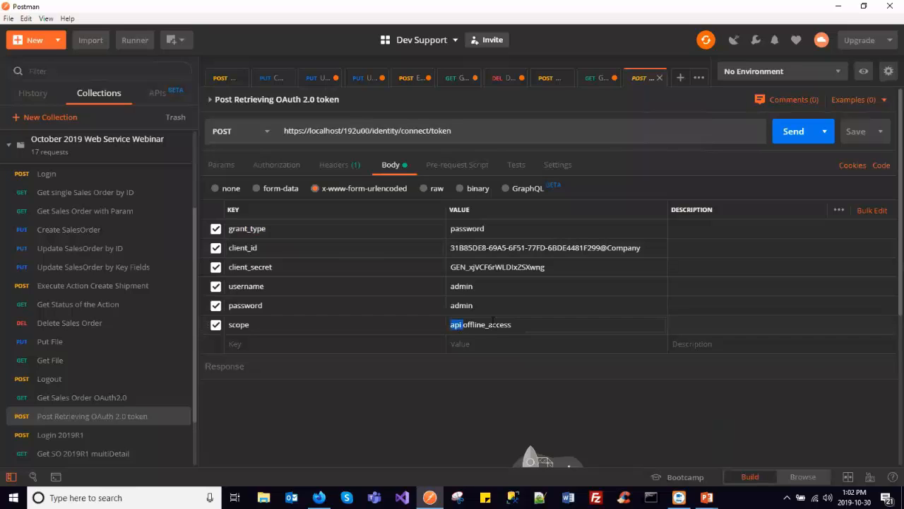
double_click(493, 324)
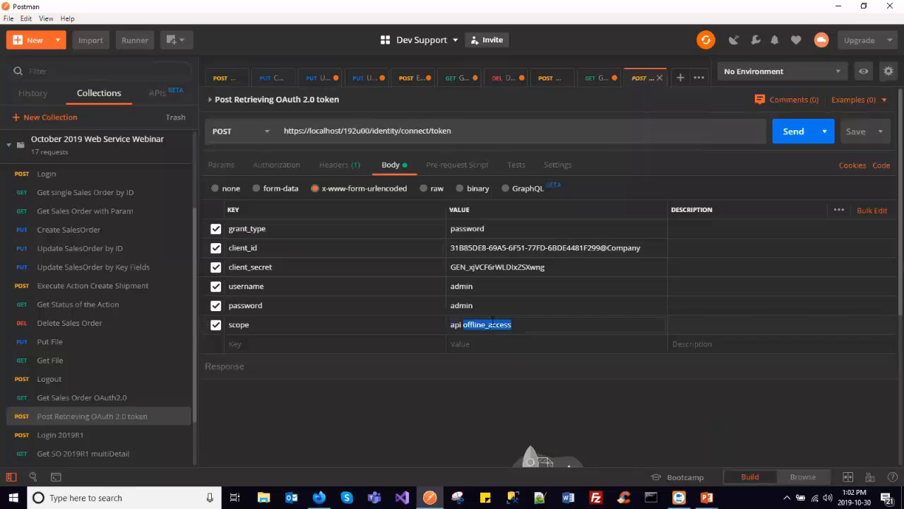
- Send the Post Retrieving OAuth 2.0 token request and inspect the access token, expiry, token type and refresh token in the response
click(793, 132)
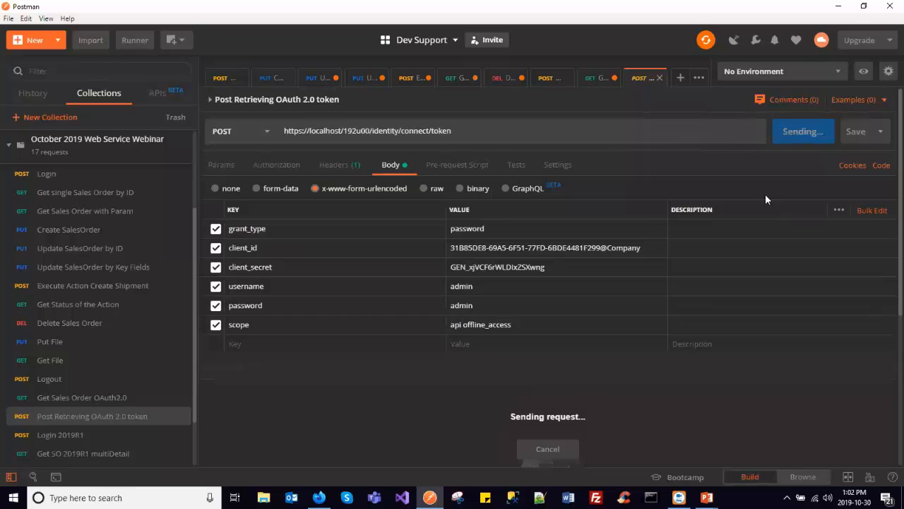
scroll(887, 172, down, 1)
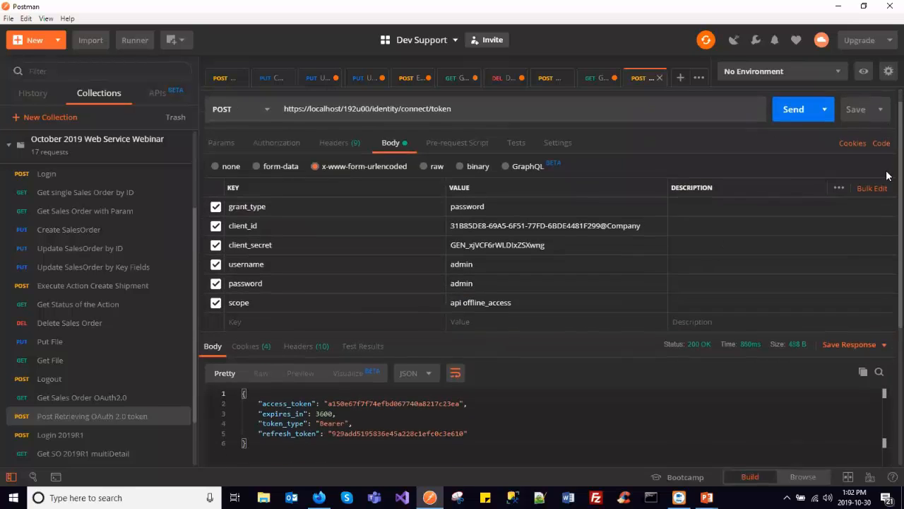
scroll(888, 175, down, 2)
drag(288, 332, 504, 365)
click(494, 365)
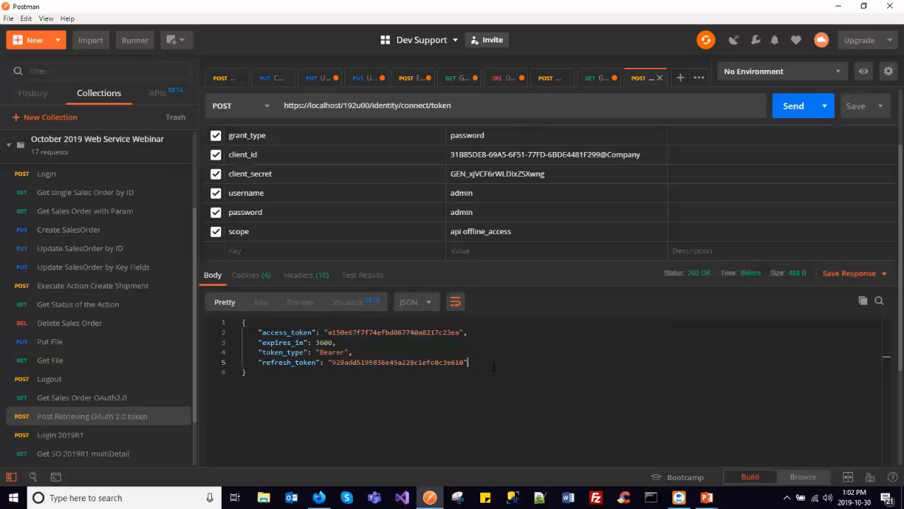
scroll(494, 366, up, 3)
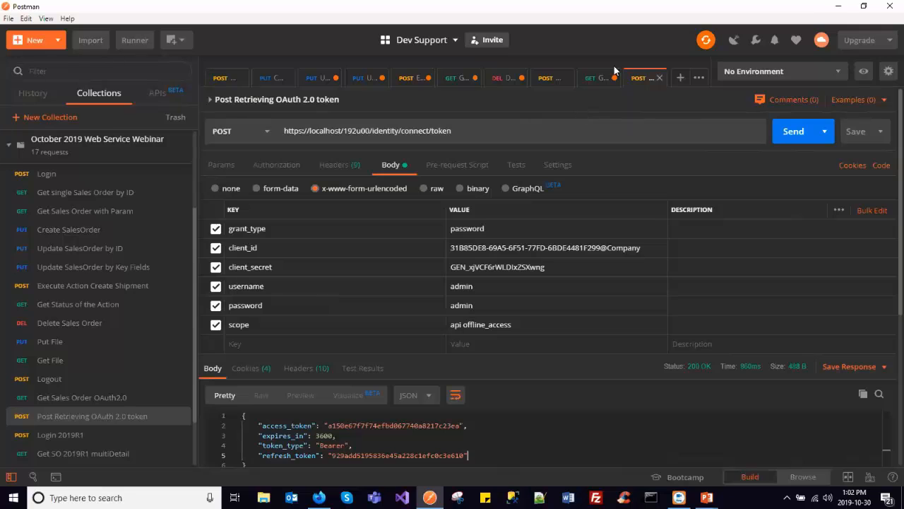
- Return to the Get Sales Order OAuth2.0 request and review its form-encoded body parameters and its query parameters
click(599, 77)
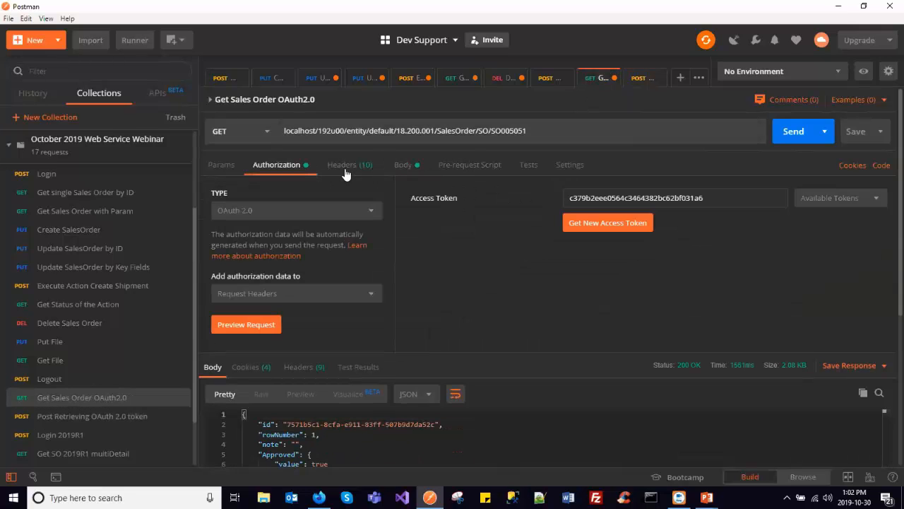
click(403, 168)
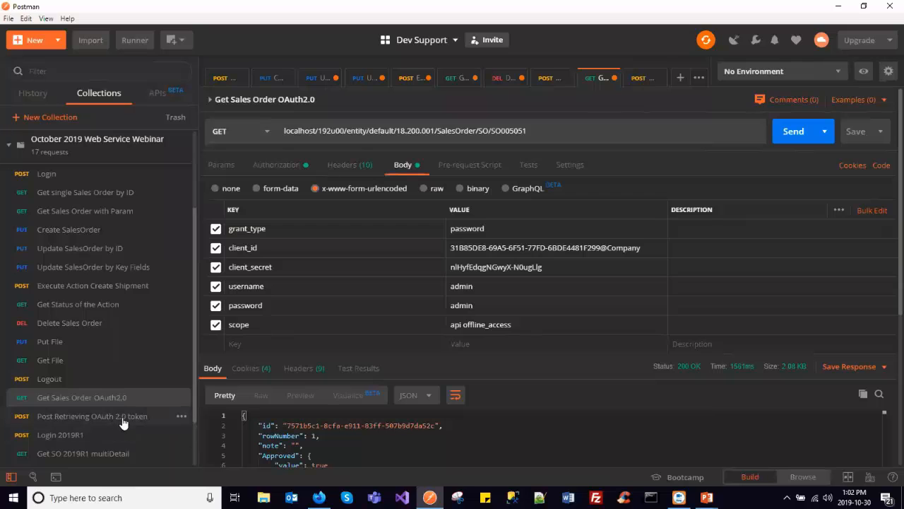
scroll(124, 420, down, 2)
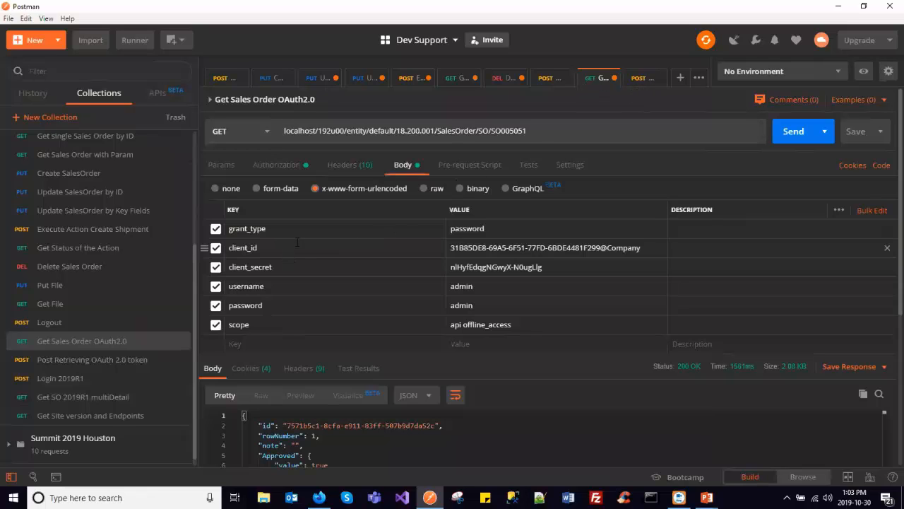
click(221, 167)
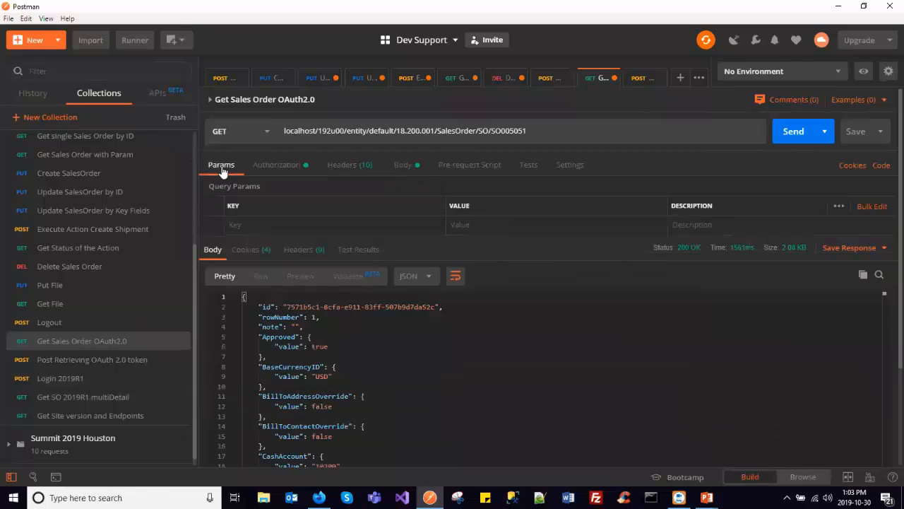
click(301, 226)
click(463, 225)
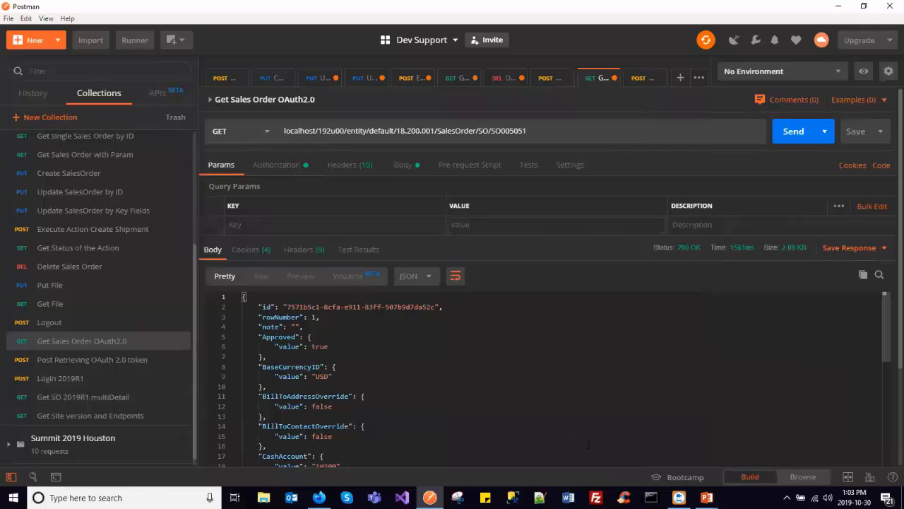
- Switch to the running PowerPoint slide show and advance from the OAuth 2.0 Authentication slide to the Optimization Issue slide
mouse_move(706, 498)
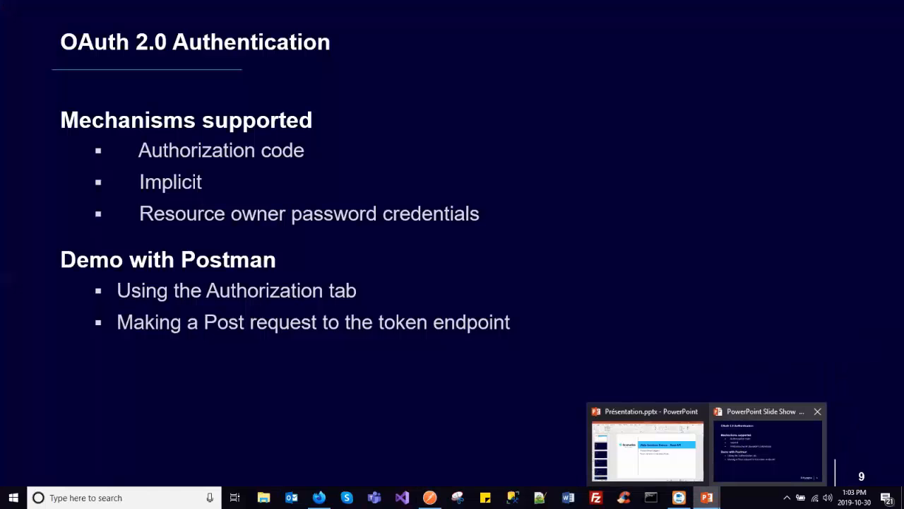
click(744, 453)
click(470, 193)
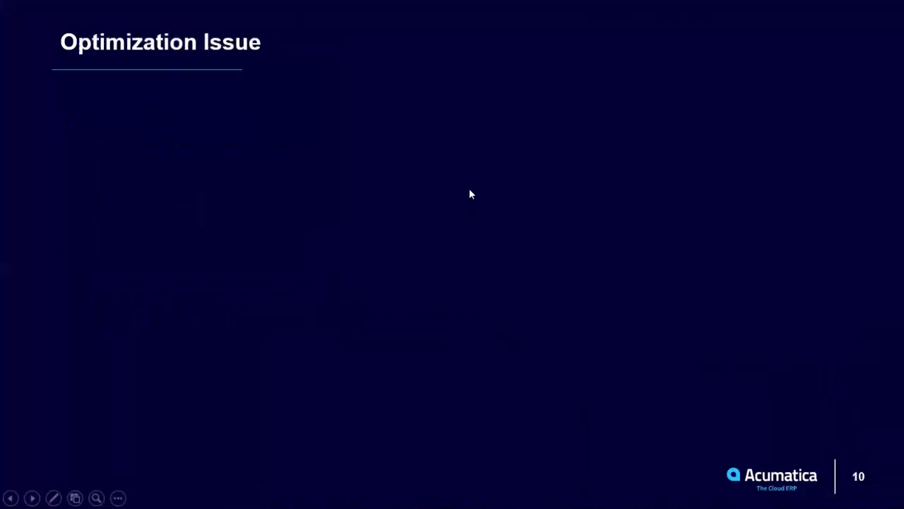